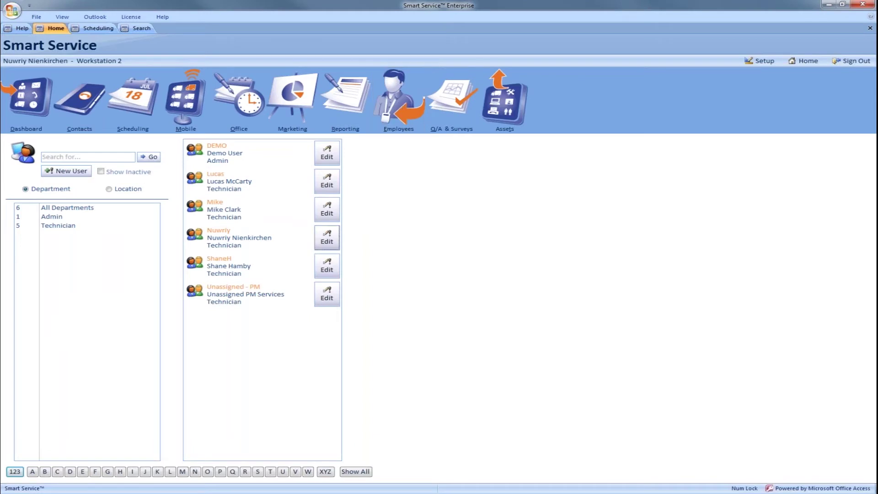
Step: Review the signed-in technician's general details and permissions in the user record, closing it without saving
left_click(326, 238)
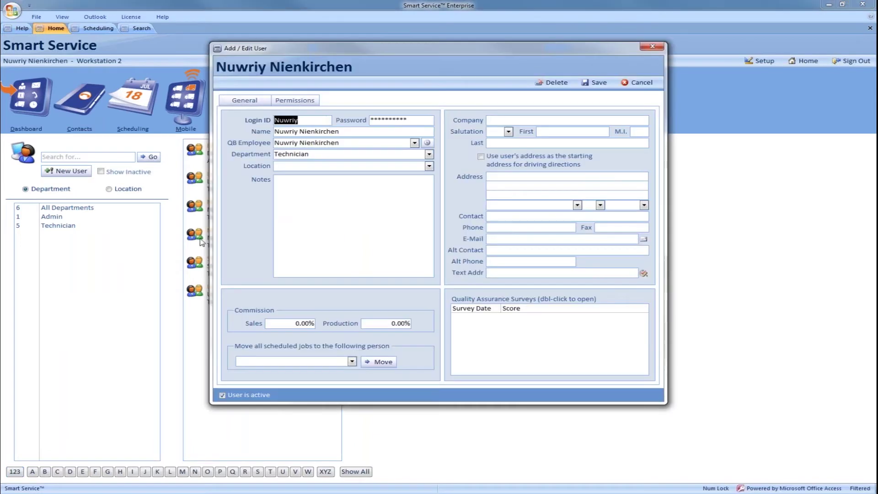
left_click(296, 102)
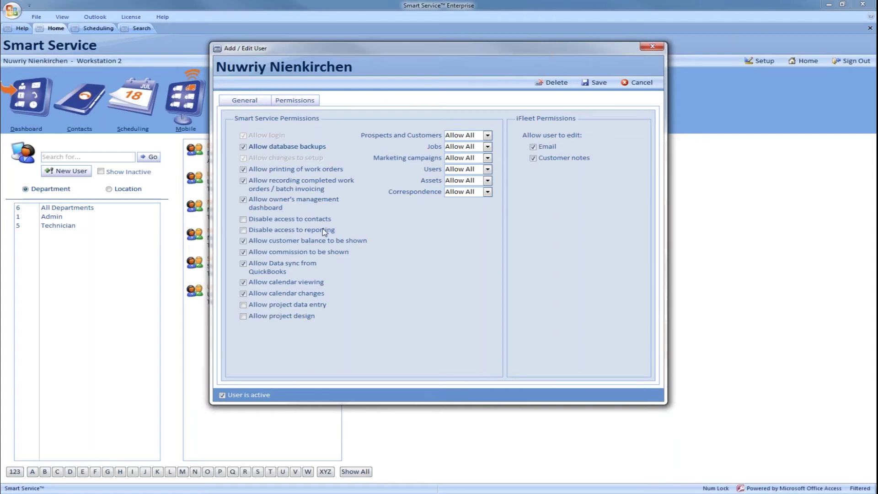
left_click(642, 84)
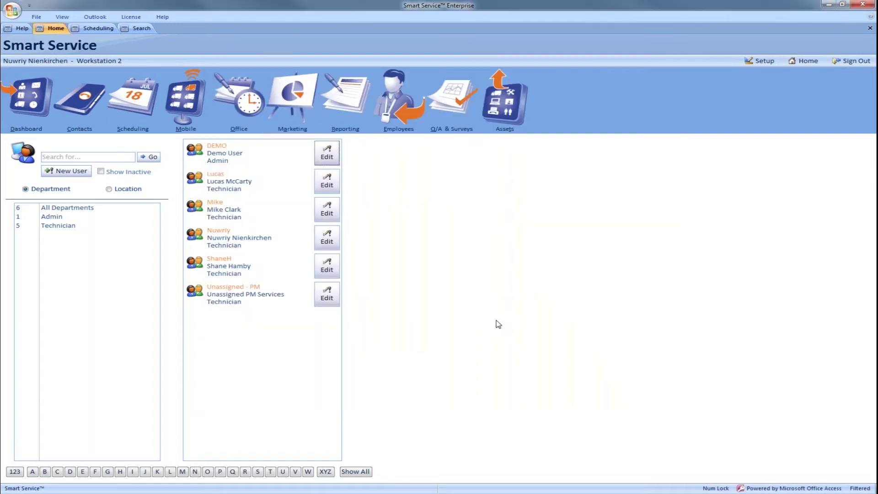
Step: Preview the "Customers in detail by class" report from the Customer report category, and close the preview
left_click(345, 100)
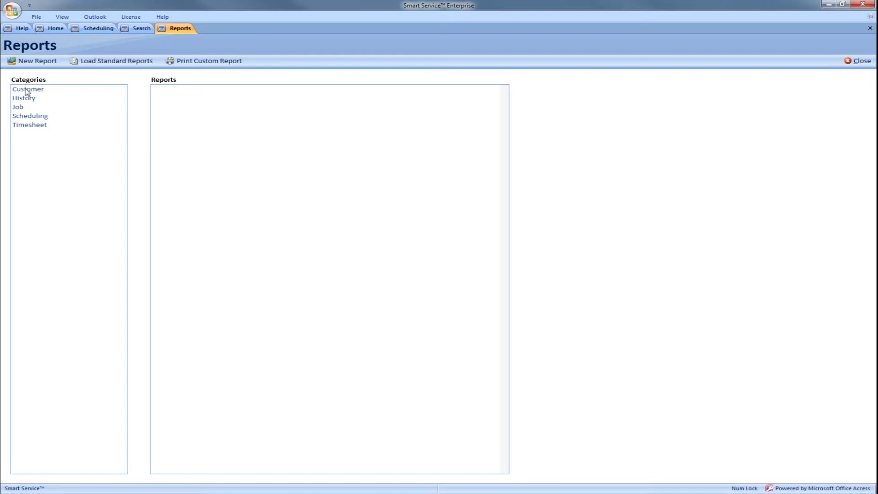
left_click(26, 91)
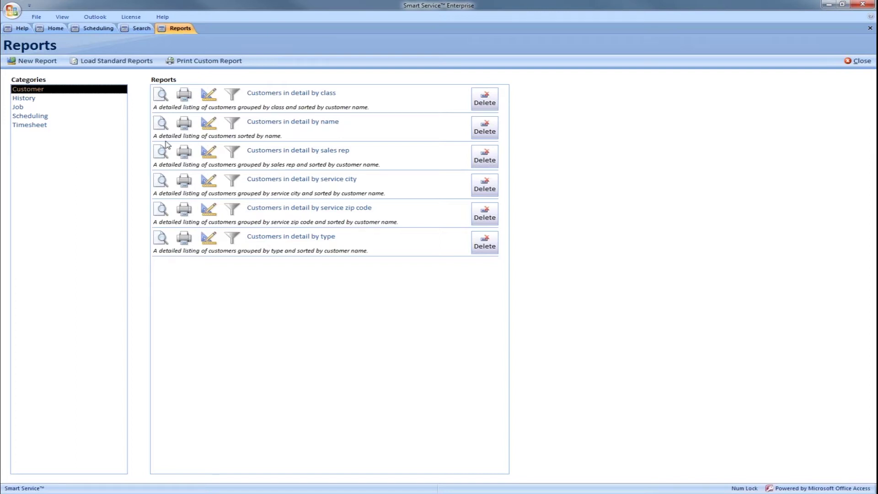
left_click(162, 97)
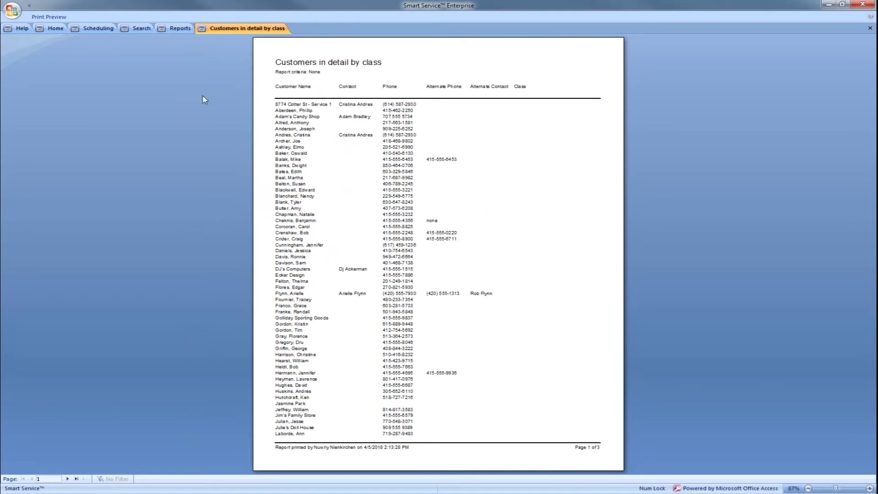
left_click(871, 28)
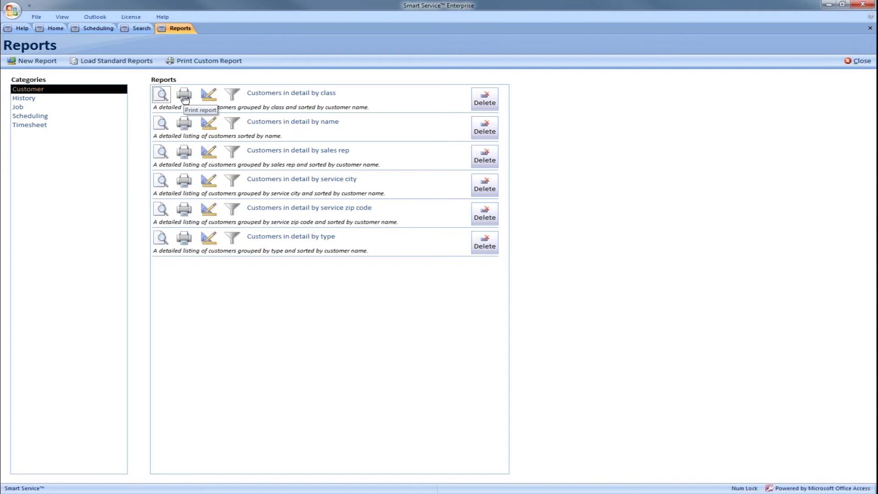
Step: Examine the customization settings and filter field choices of the "Customers in detail by class" report, cancelling any edits
left_click(208, 96)
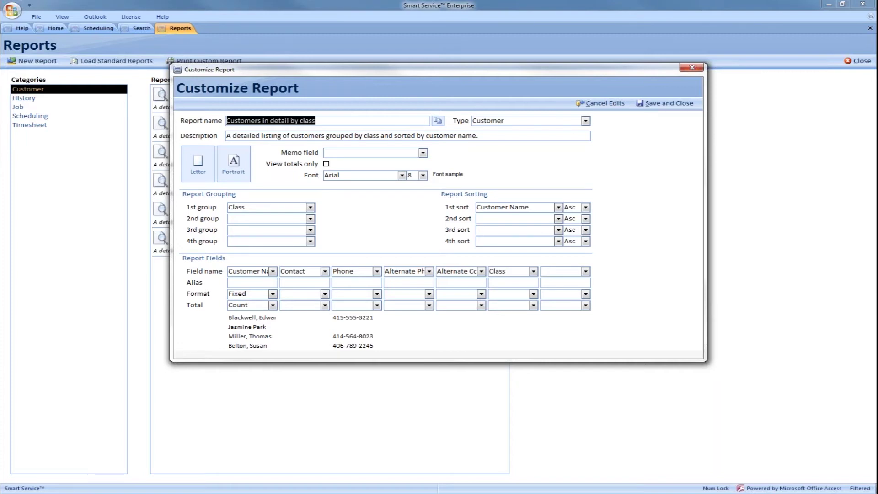
left_click(599, 103)
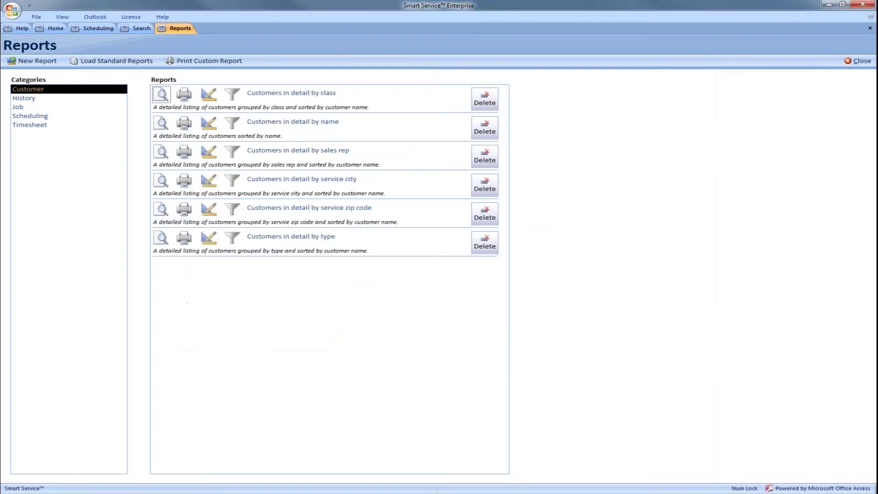
left_click(232, 94)
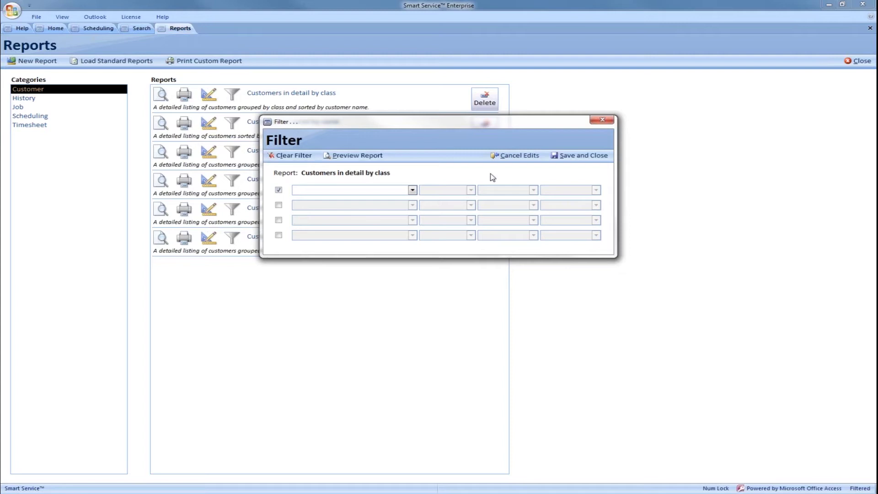
left_click(413, 190)
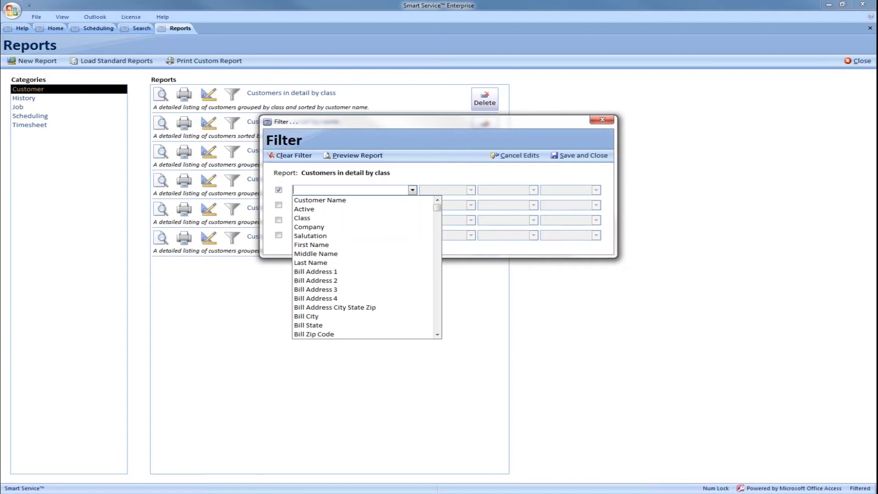
left_click(503, 157)
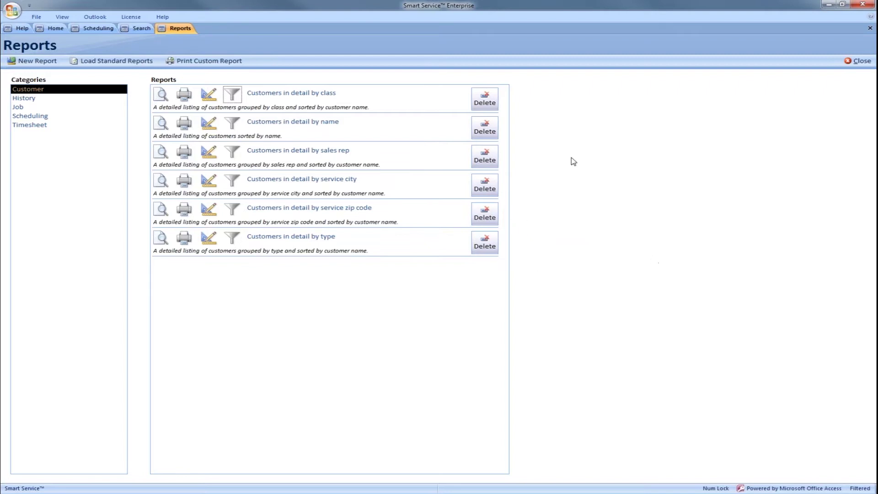
Step: Delete the "Customers in detail by class" report from the Customer category
left_click(483, 106)
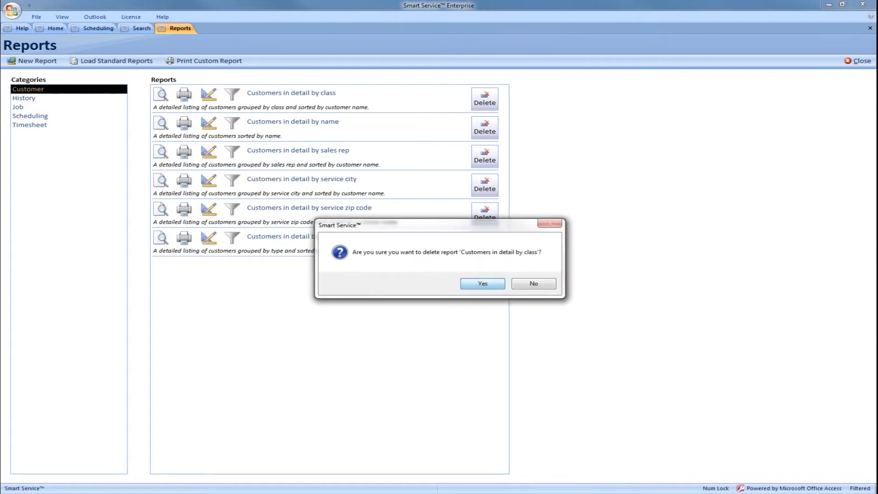
left_click(481, 285)
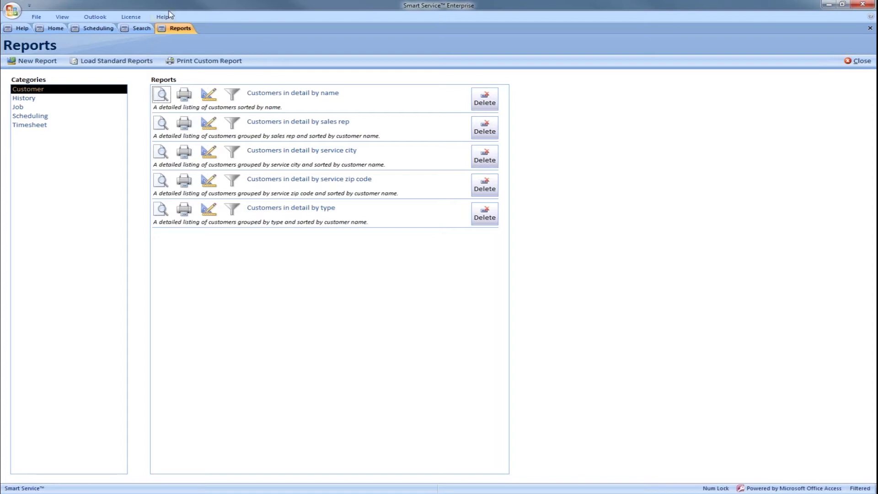
Step: Create a new report named "Weekly Schedule Summary" with the type Scheduling
left_click(25, 61)
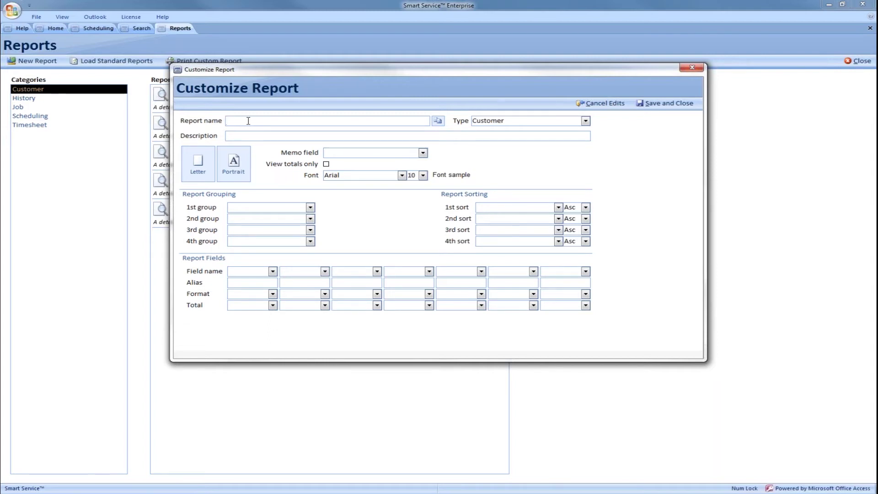
type("Wee")
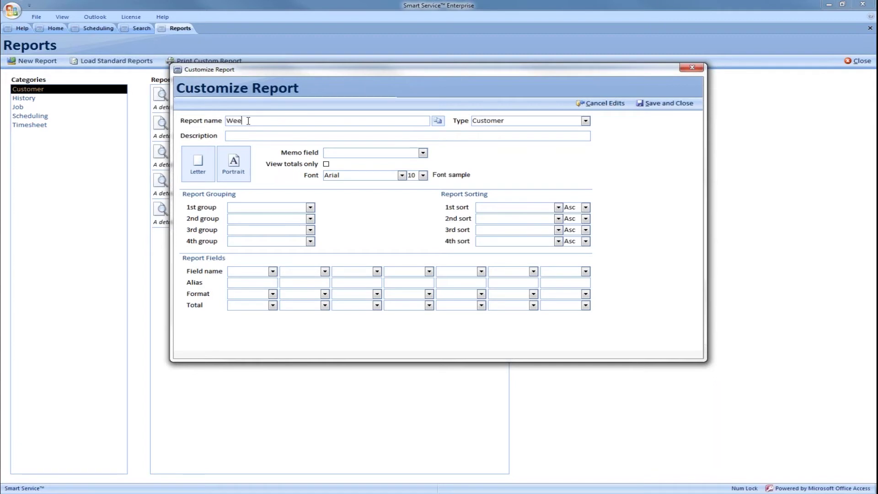
type("kly Schedule Summary")
left_click(586, 122)
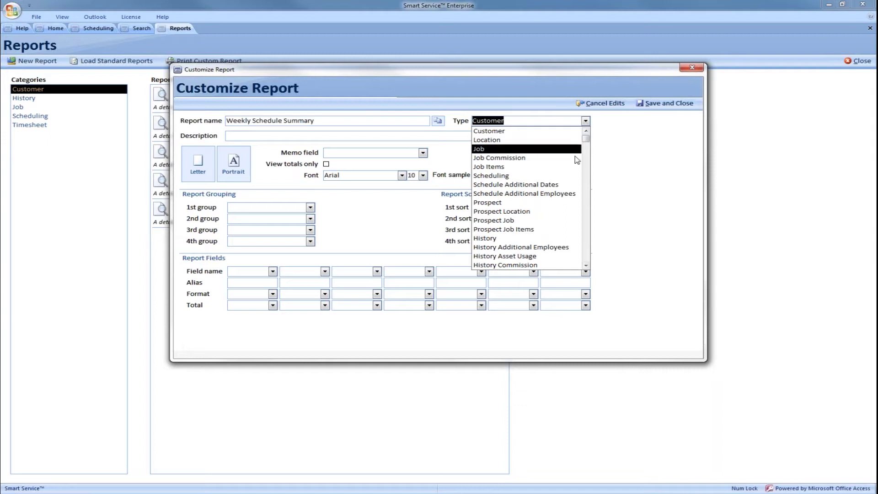
scroll(562, 210, "down", 1)
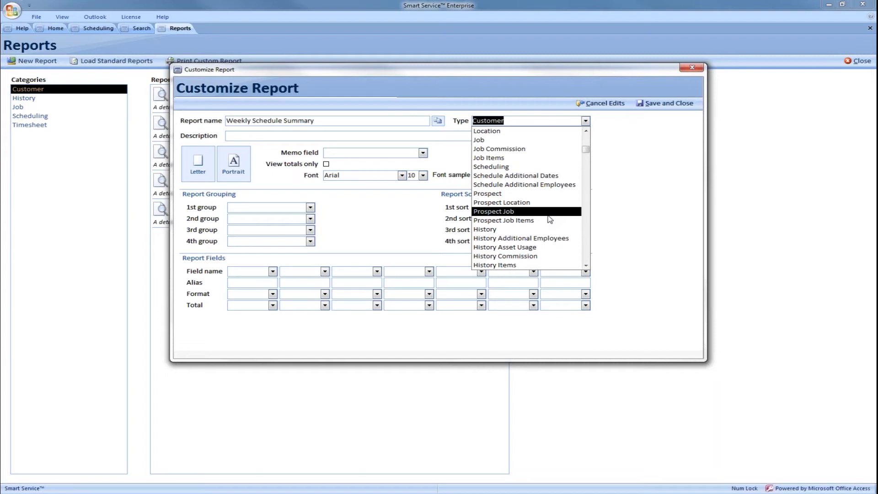
left_click(514, 170)
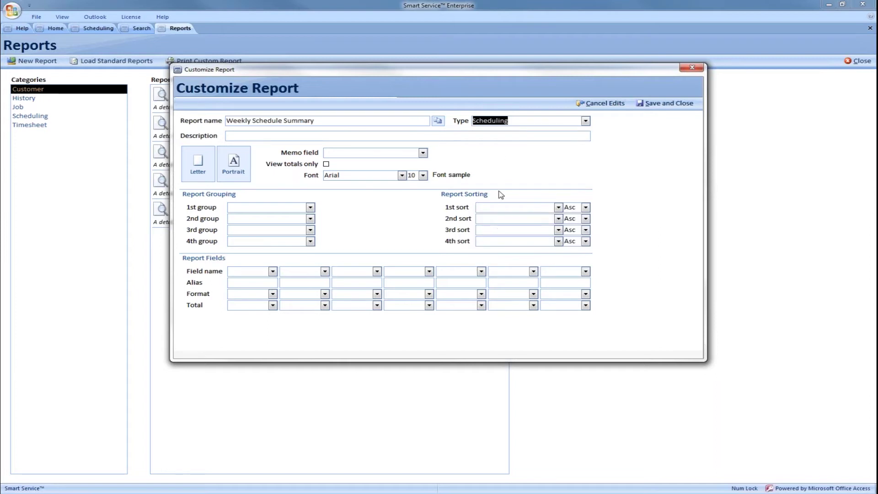
Step: Enter "Weekly schedule summary by technician" as the report description
left_click(484, 136)
type("Weekly shced")
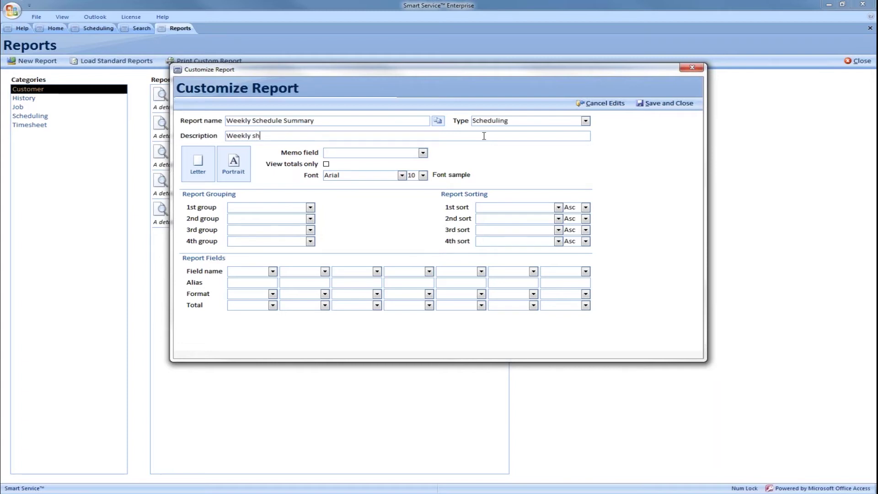
key("BackSpace")
key("BackSpace")
key("BackSpace")
key("BackSpace")
type("chedule summary by technician")
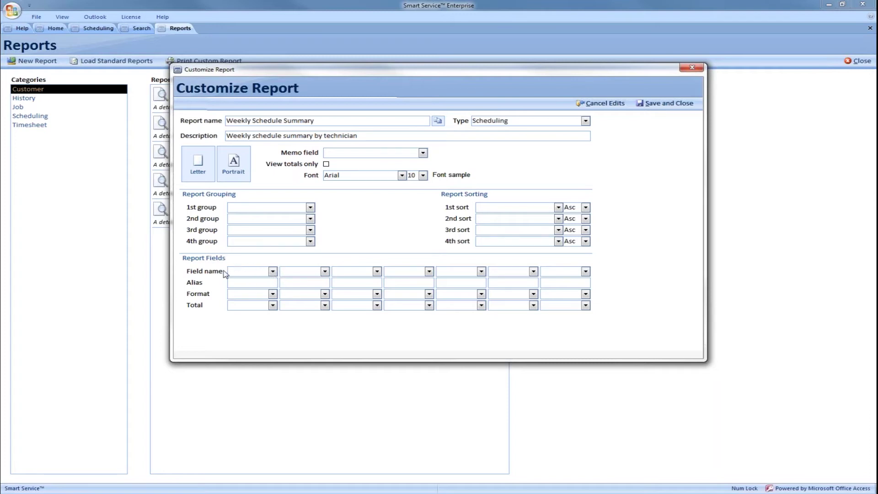
Step: Browse the fields available for the first report column of the Scheduling type without choosing one
left_click(273, 271)
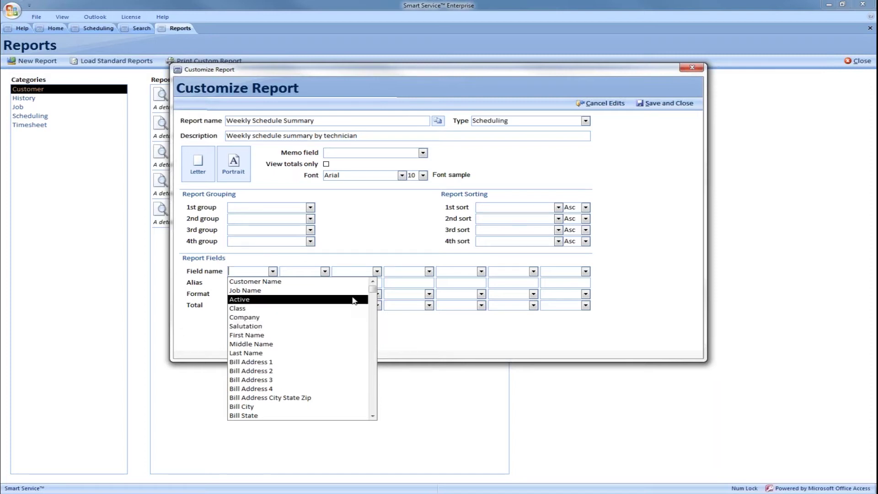
left_click_drag(375, 294, 375, 304)
scroll(351, 307, "down", 3)
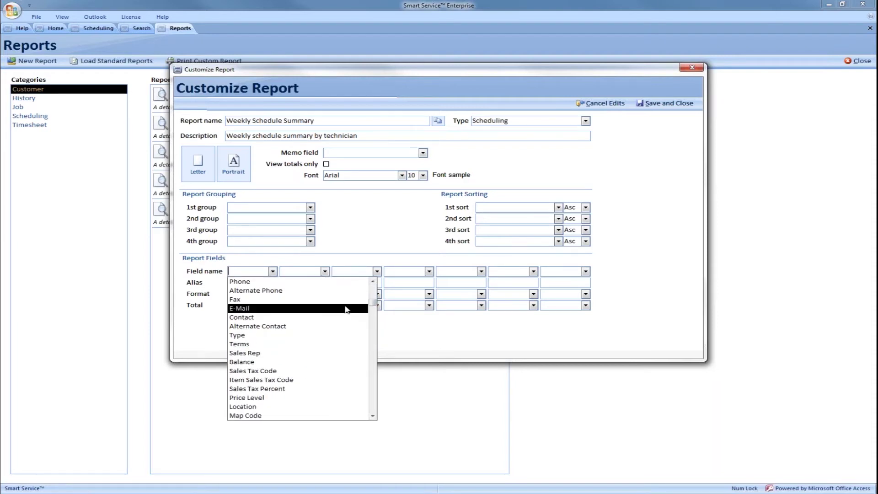
scroll(347, 310, "down", 1)
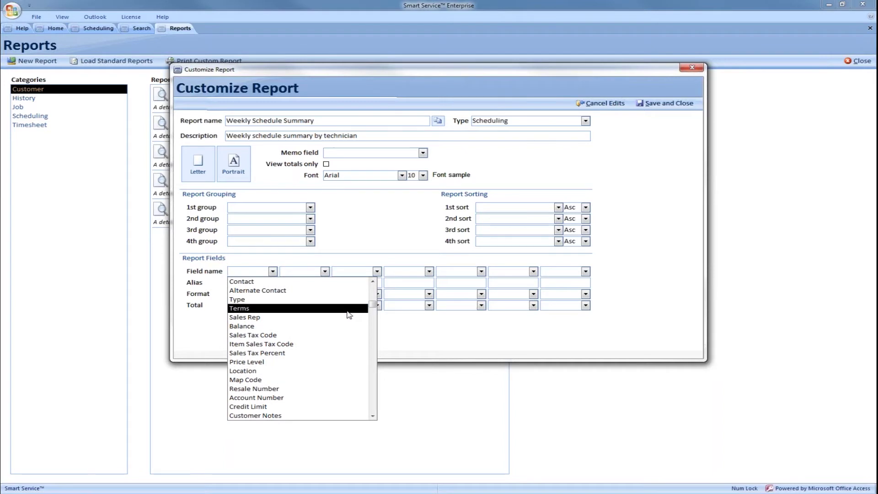
scroll(349, 315, "down", 1)
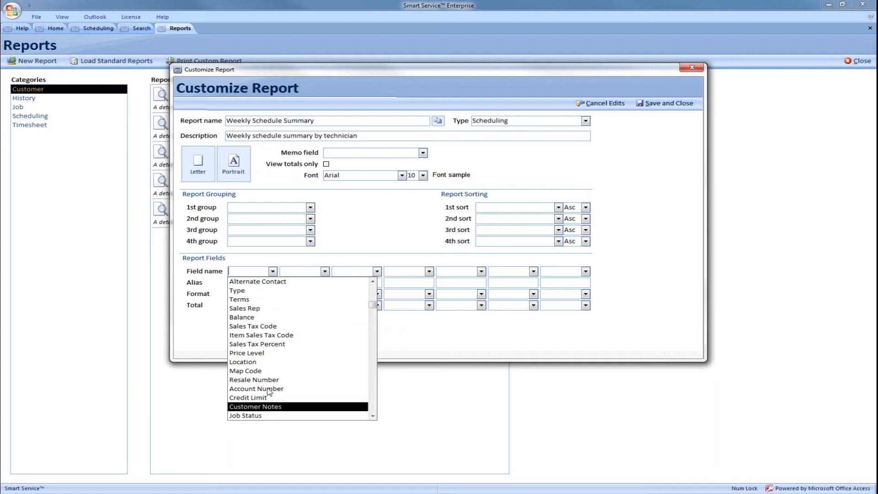
scroll(291, 384, "down", 2)
scroll(290, 389, "down", 7)
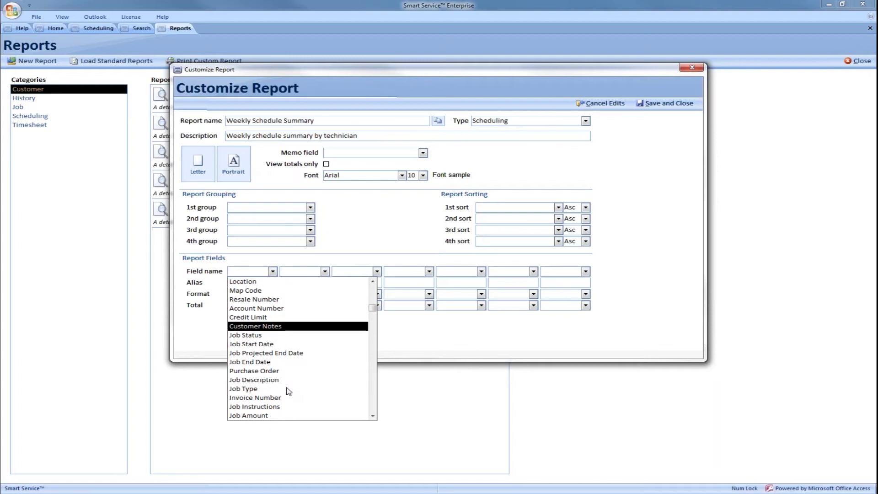
scroll(288, 391, "down", 1)
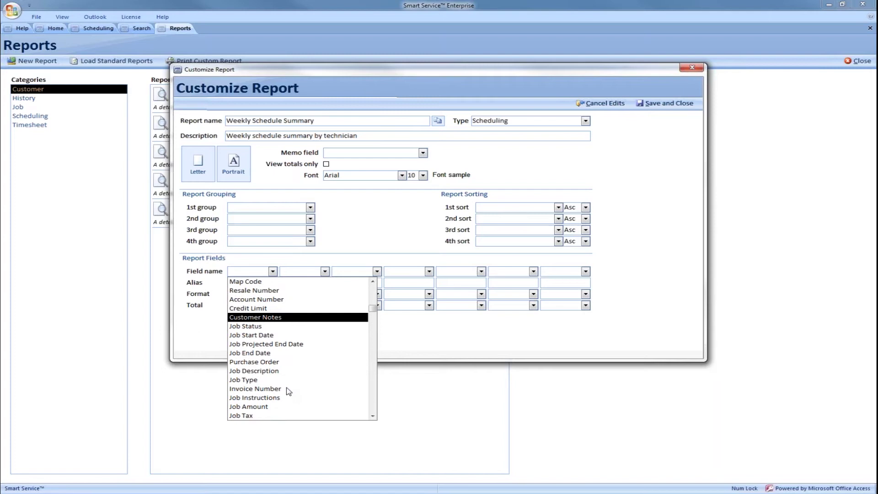
left_click(207, 329)
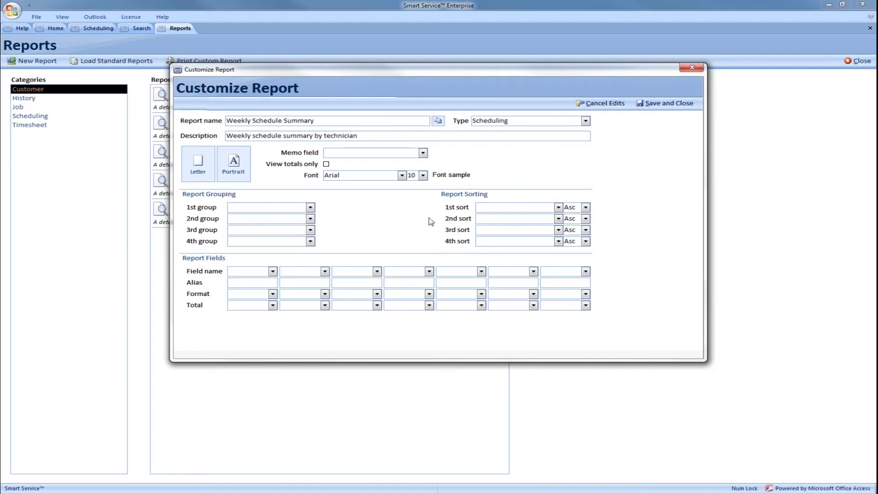
Step: Change the report type to Audit Log and examine the fields it offers for the first column
left_click(585, 121)
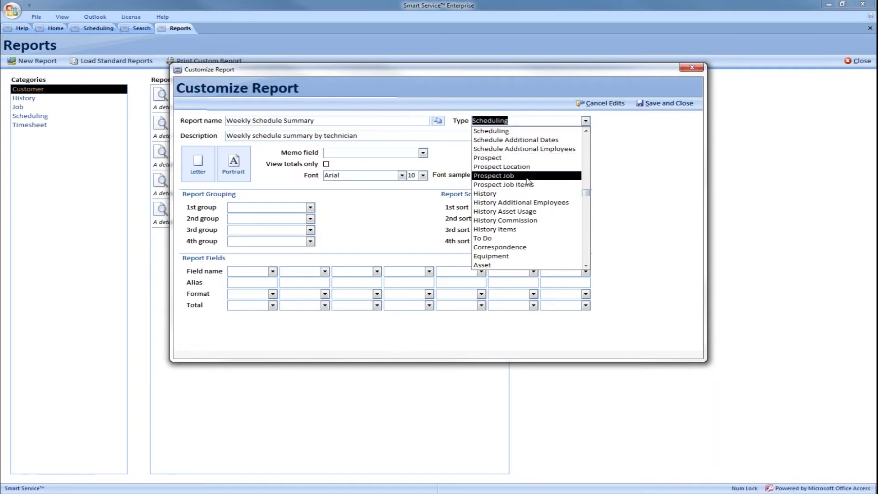
type("audit Log")
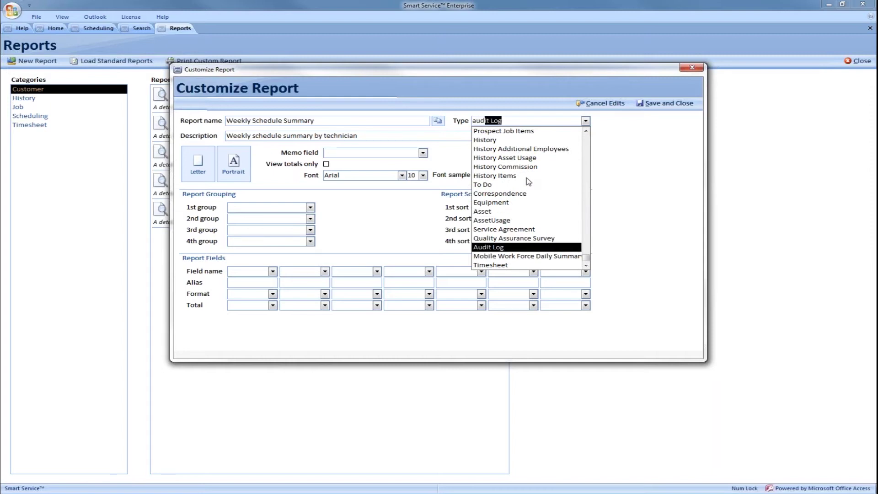
key("Tab")
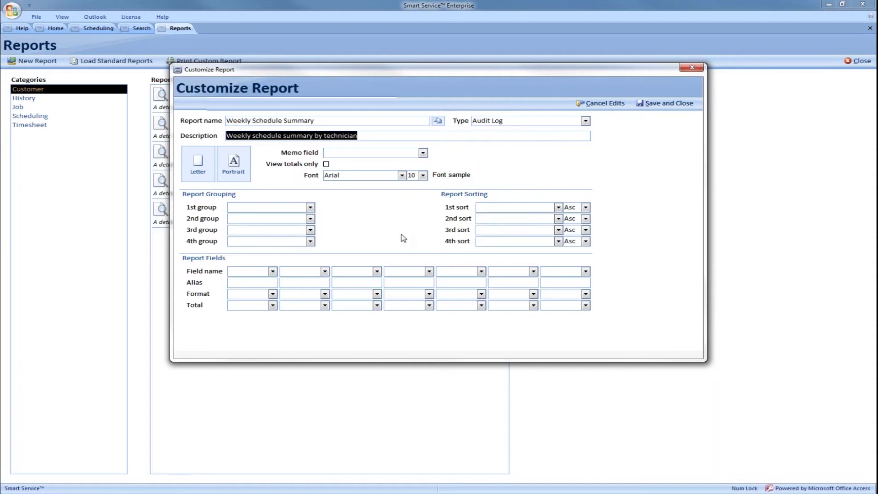
left_click(273, 272)
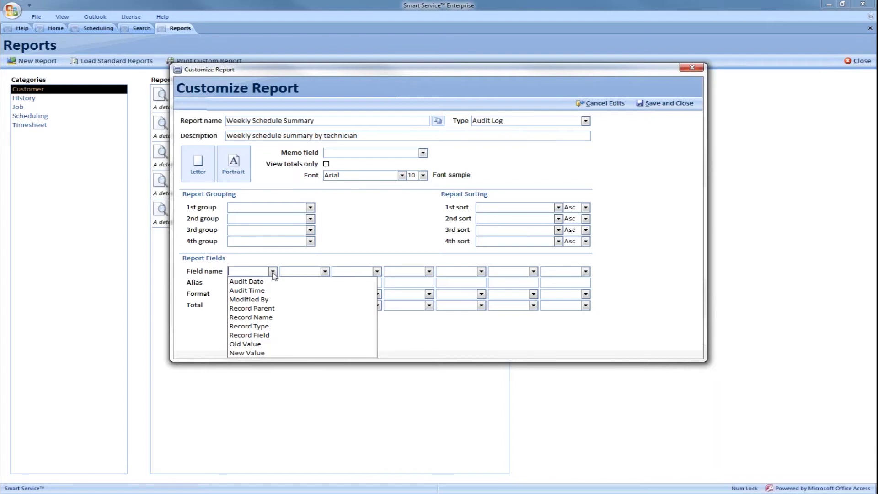
left_click(275, 251)
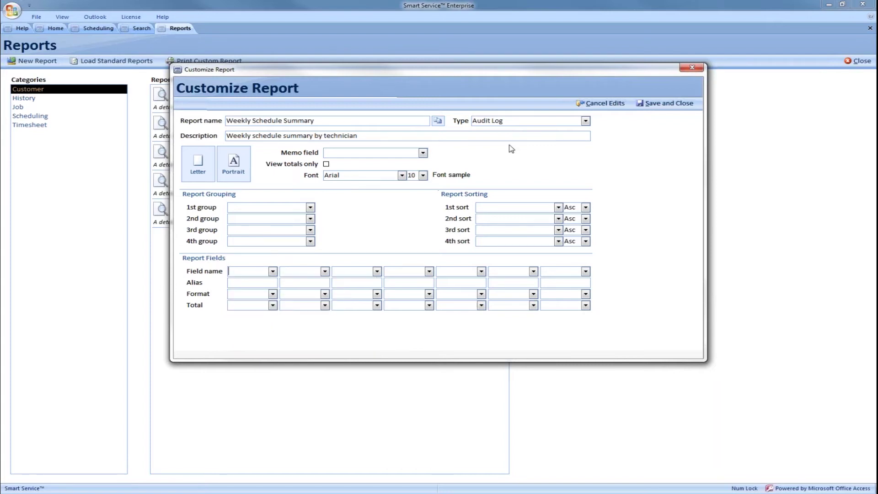
Step: Set the report type back to Scheduling
left_click_drag(512, 120, 466, 120)
type("Sc")
key("Tab")
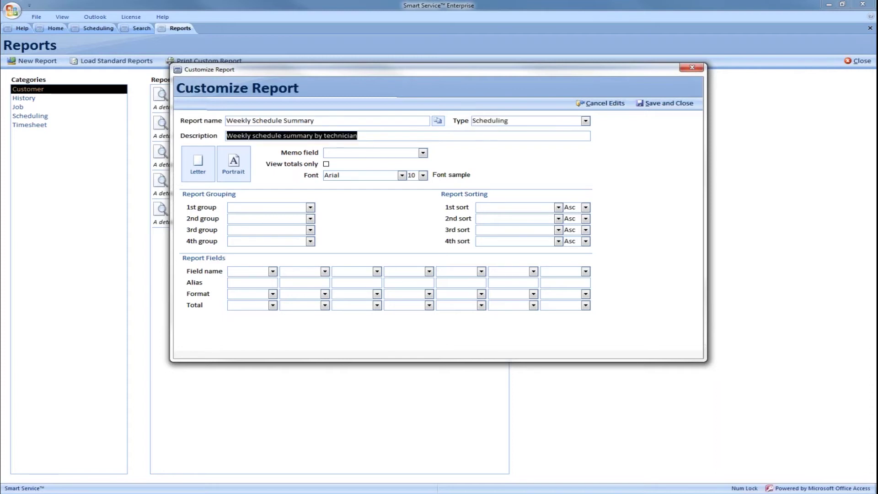
Step: Set the first report column to Customer Name and the second to Job Name
left_click(265, 270)
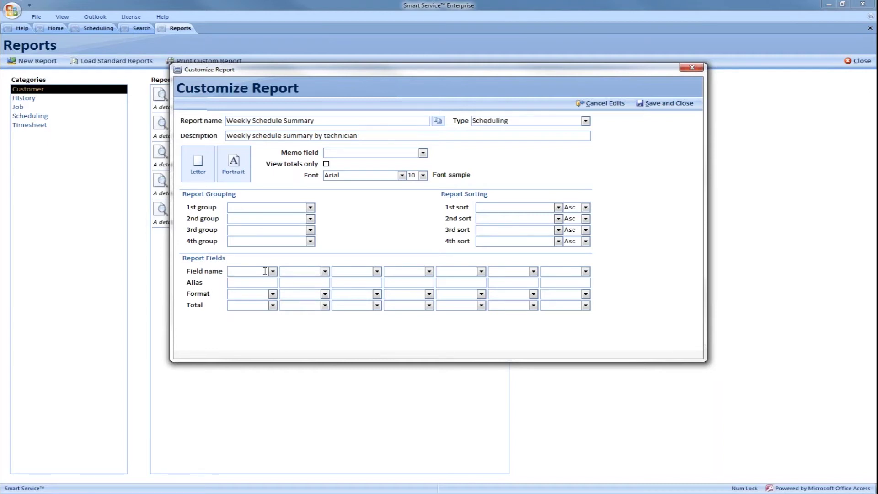
type("customer Na")
key("Tab")
type("job")
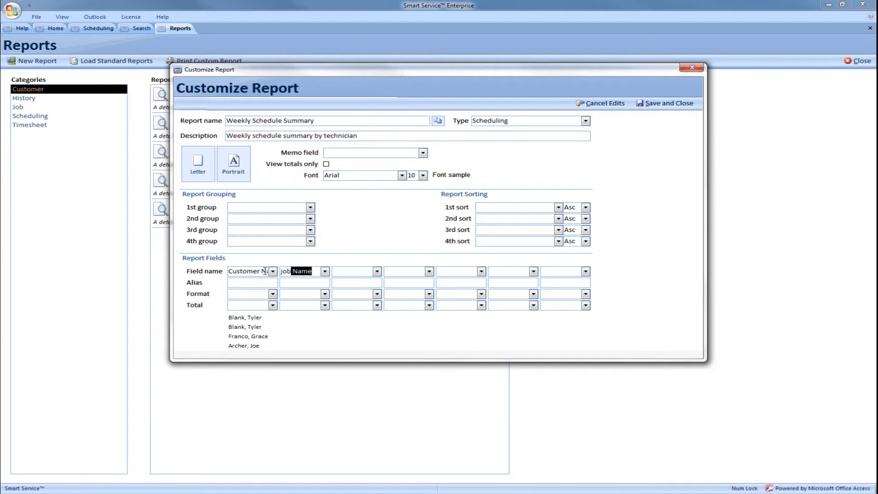
left_click(325, 271)
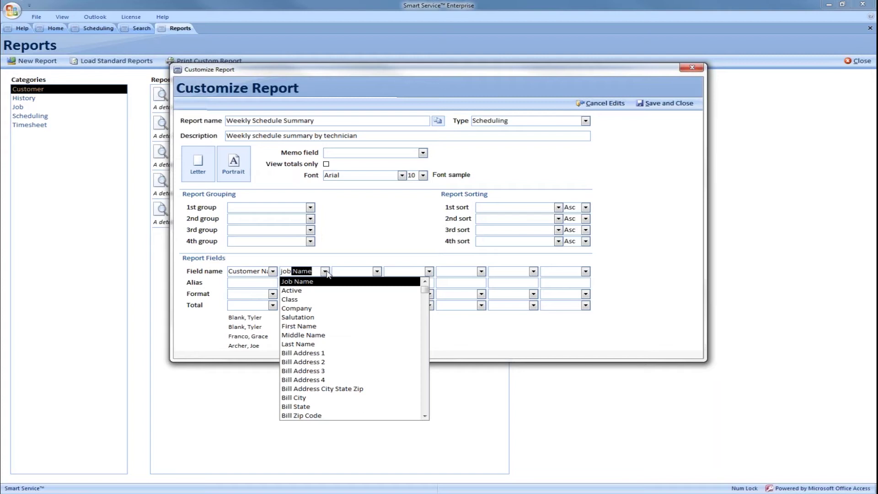
left_click(326, 272)
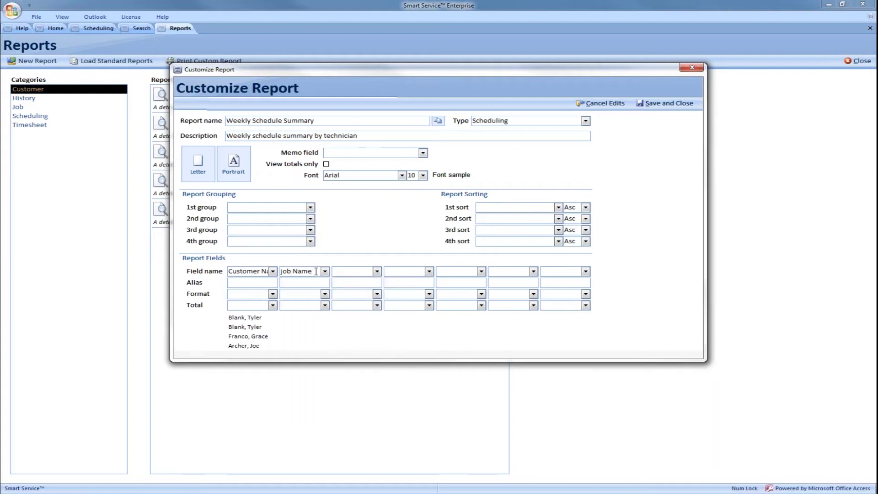
Step: Set the third, fourth and fifth report columns to Job Type, Scheduled Employee and Scheduled Date
left_click(340, 269)
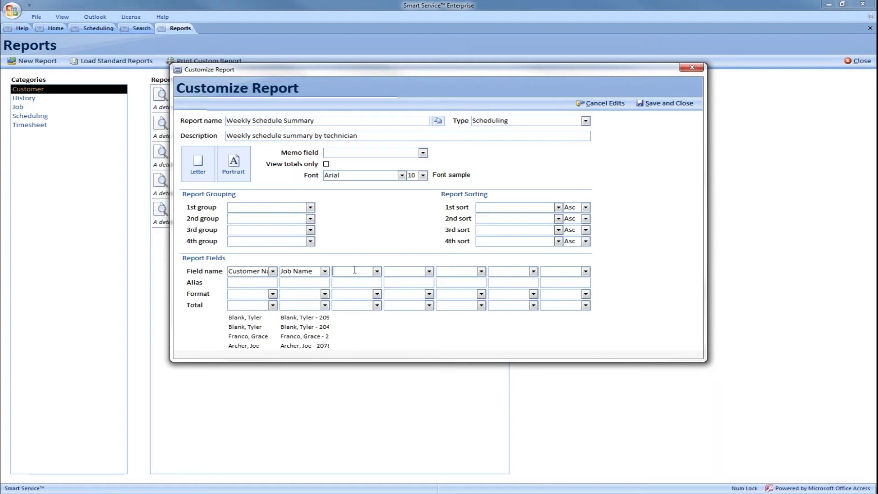
type("Job ty")
key("Tab")
type("s")
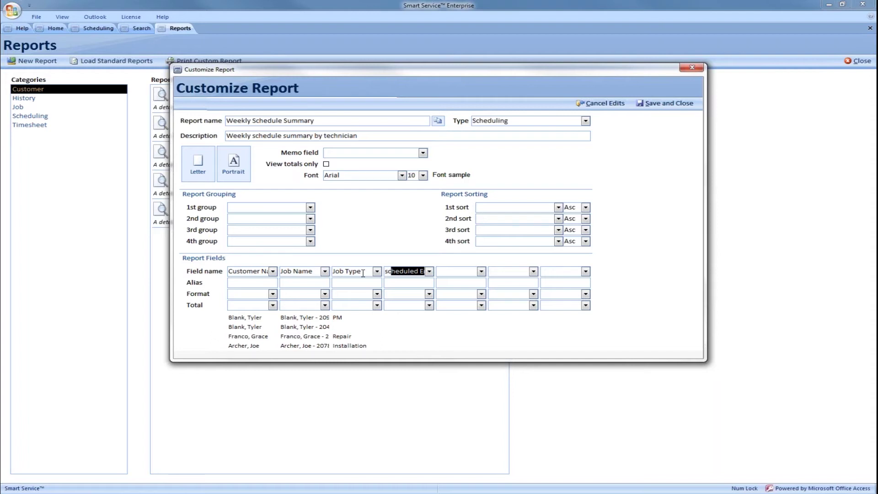
key("Tab")
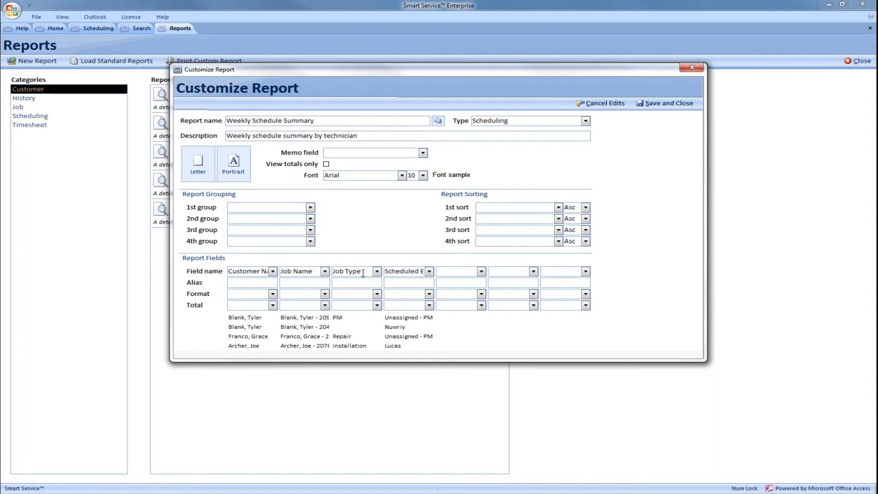
type("Scheduled E")
left_click(482, 271)
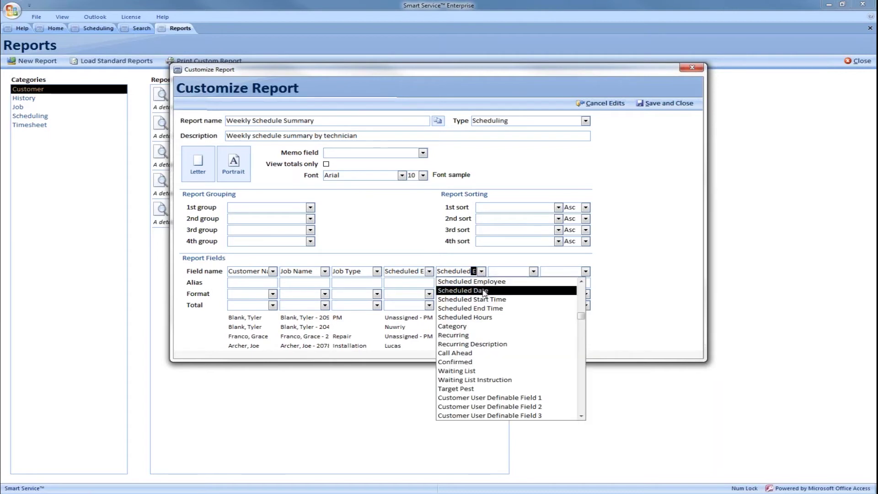
left_click(484, 291)
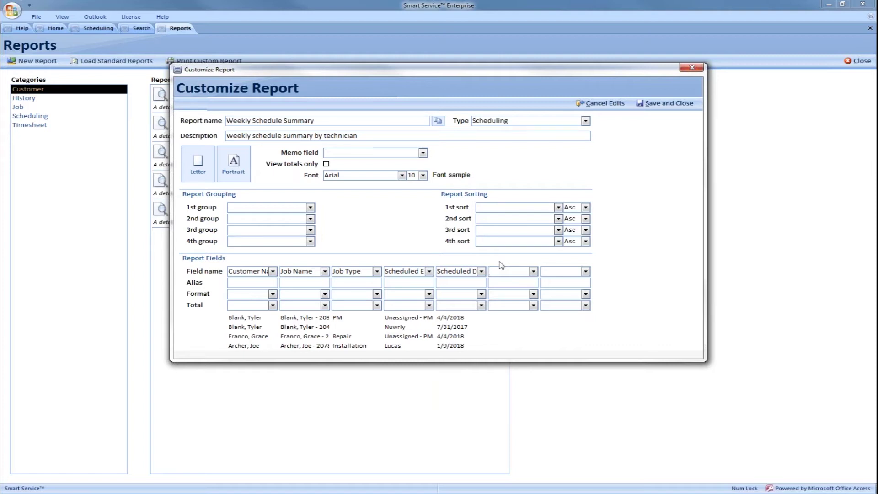
Step: Set the sixth report column to Scheduled Start Time and the seventh to Service City
type("scheduled")
type(" start")
key("Tab")
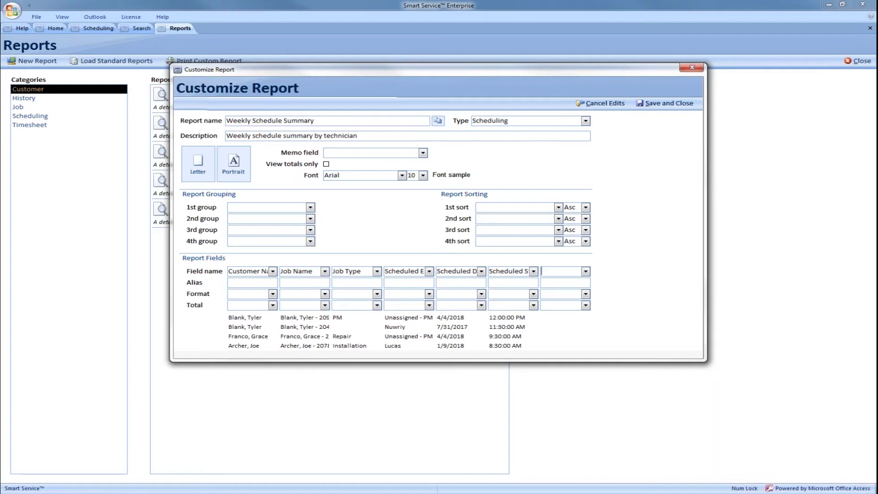
type("service ci")
key("Return")
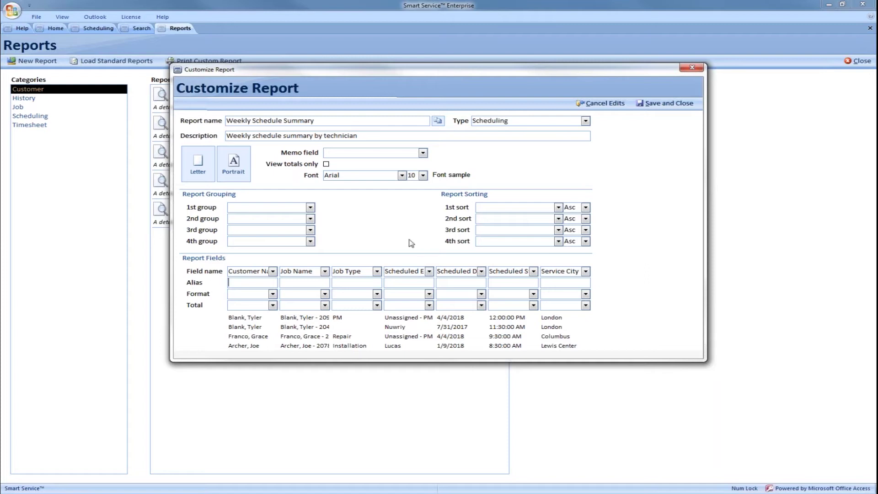
Step: Group the report by Scheduled Employee at the first grouping level
left_click(279, 206)
type("scheduled Employee")
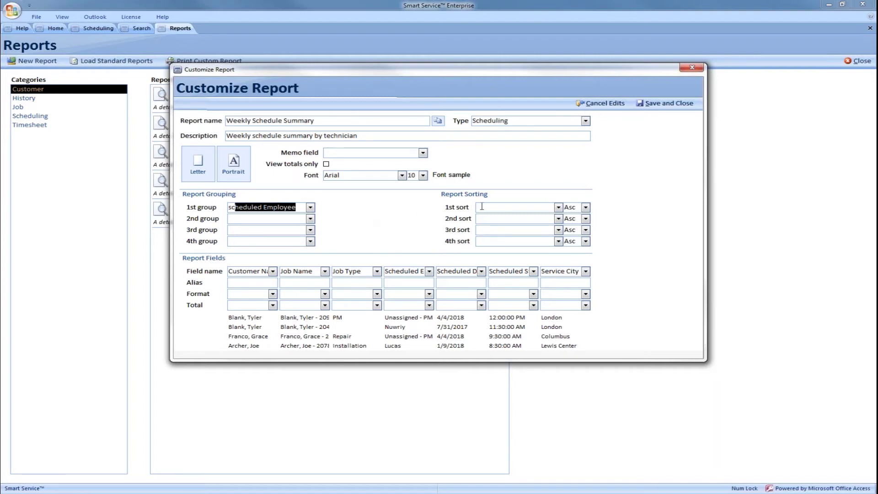
key("Tab")
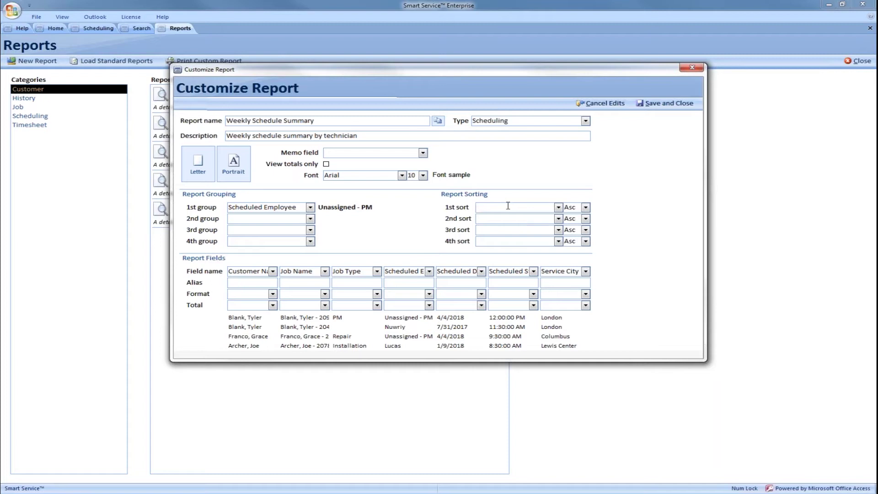
Step: Sort the report by Scheduled Date first and Scheduled Start Time second, both in ascending order
type("scheduled date")
key("Tab")
left_click(505, 219)
type("scheduled start Time")
key("Tab")
left_click(580, 207)
left_click(585, 208)
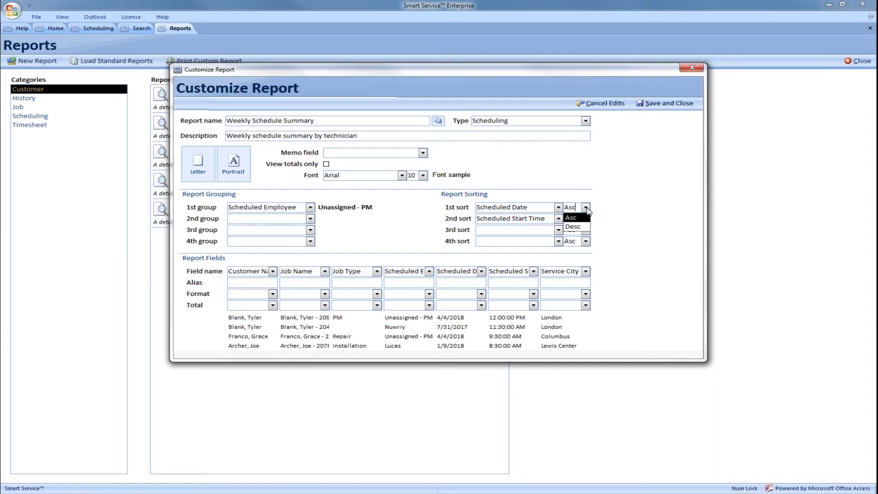
left_click(607, 212)
Step: Give the Scheduled Employee column the alias Technician, and format Scheduled Date as Date and Scheduled Start Time as Time
type("Technician")
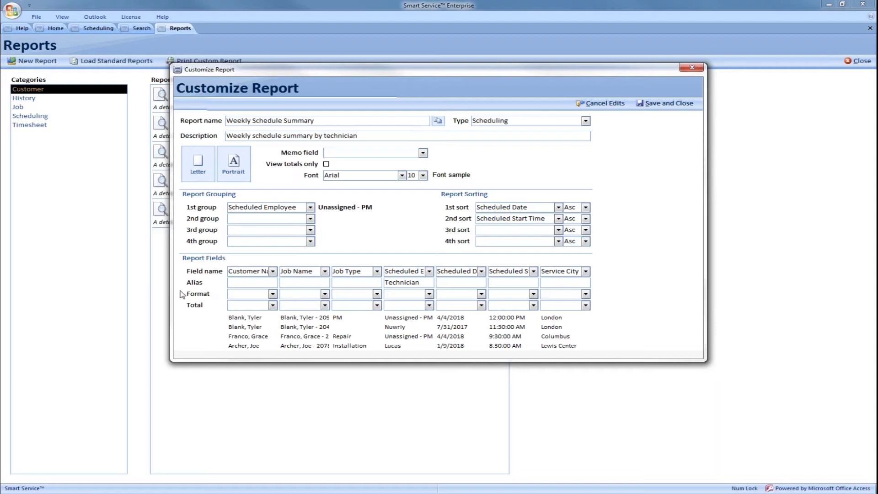
left_click(273, 294)
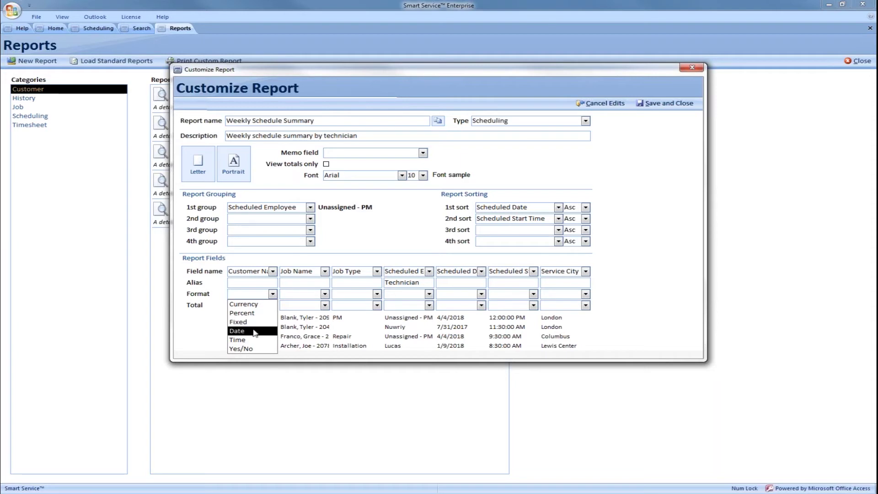
left_click(207, 310)
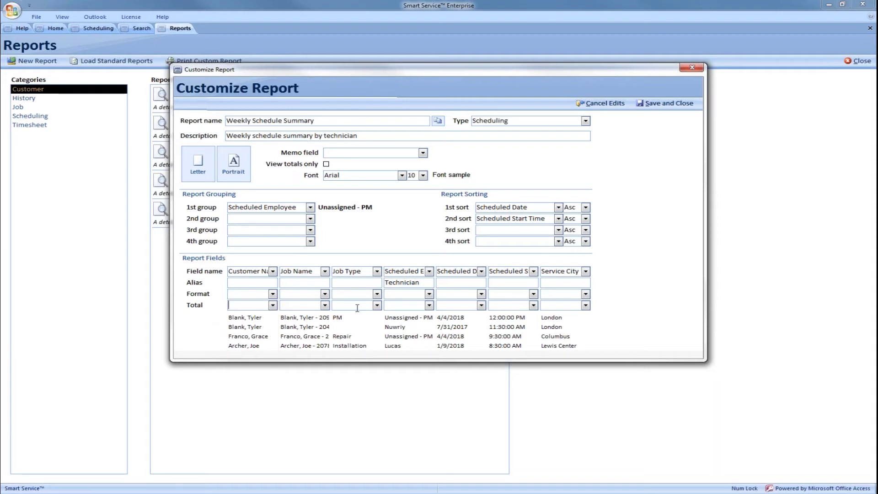
left_click(482, 294)
left_click(457, 333)
left_click(533, 295)
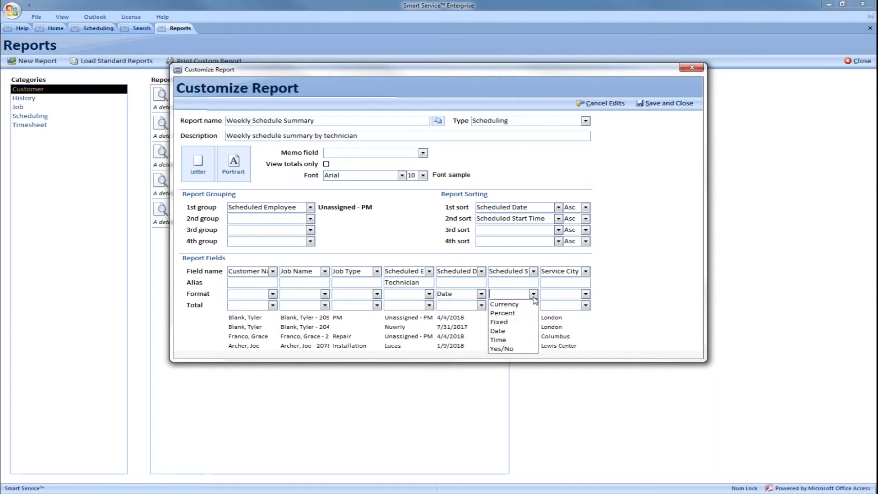
left_click(500, 340)
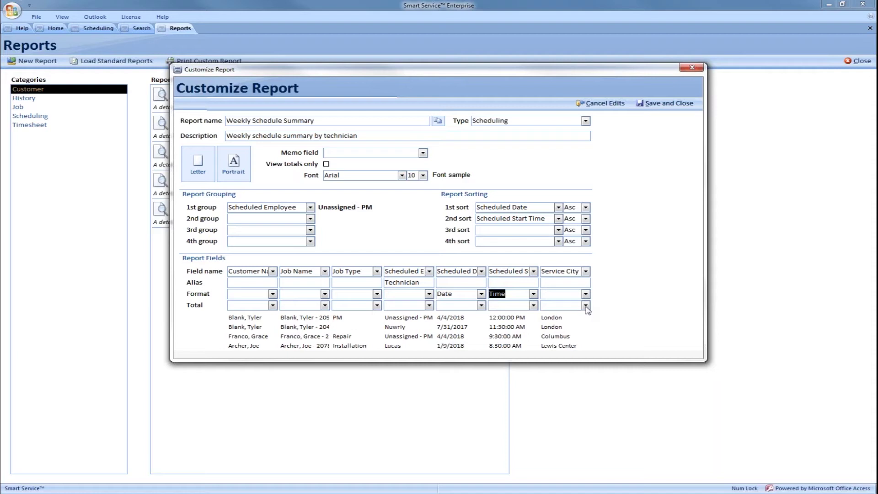
Step: Set a Count total on the Customer Name column and save the report
left_click(273, 306)
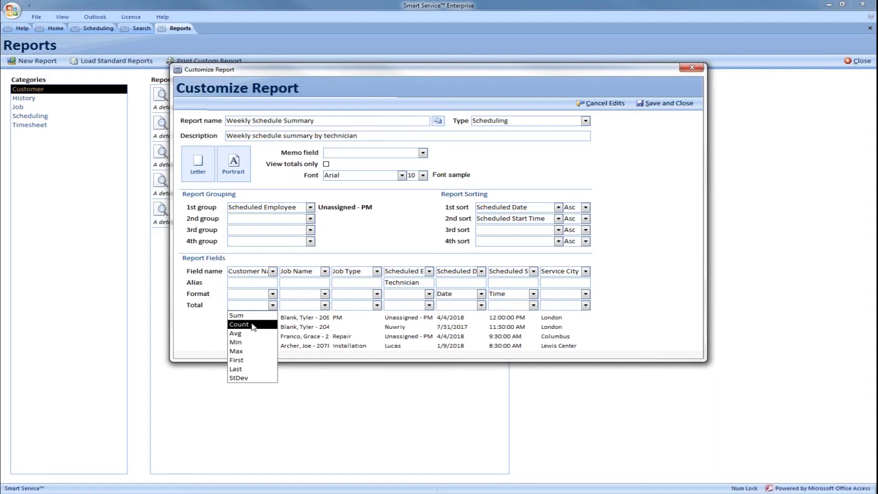
left_click(252, 324)
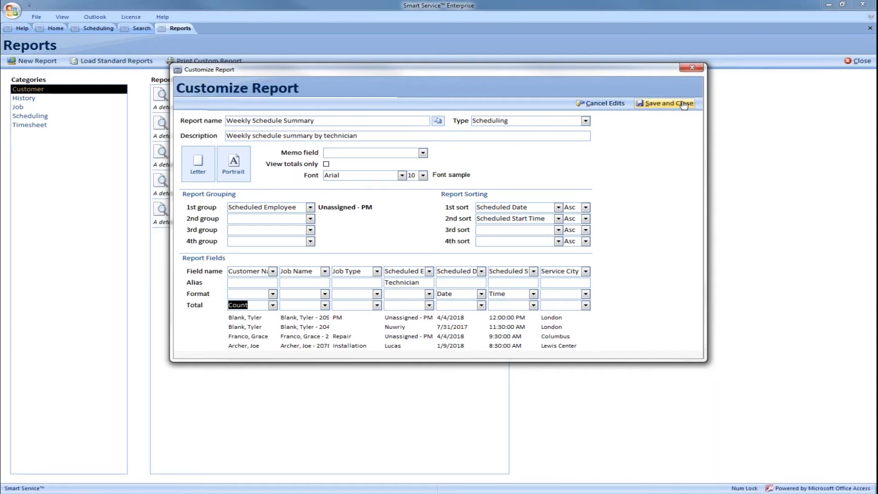
left_click(658, 104)
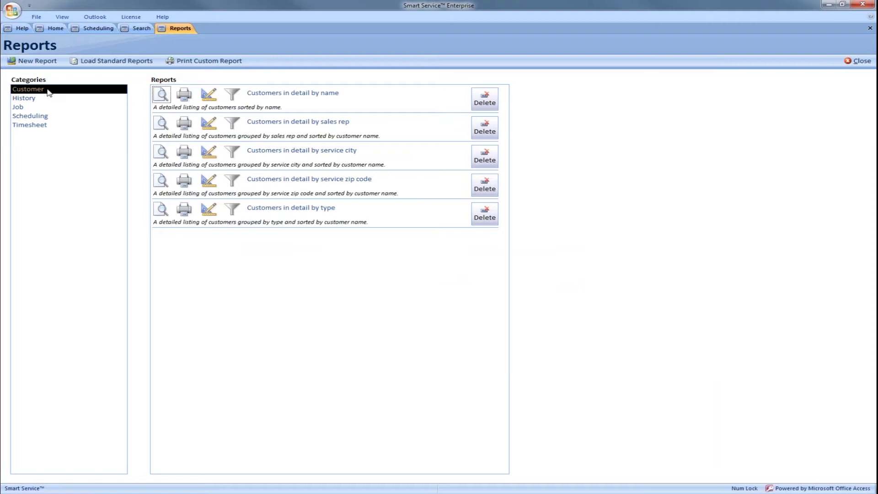
Step: Preview the Weekly Schedule Summary report from the Scheduling category, check its first two pages, and close the preview
left_click(41, 118)
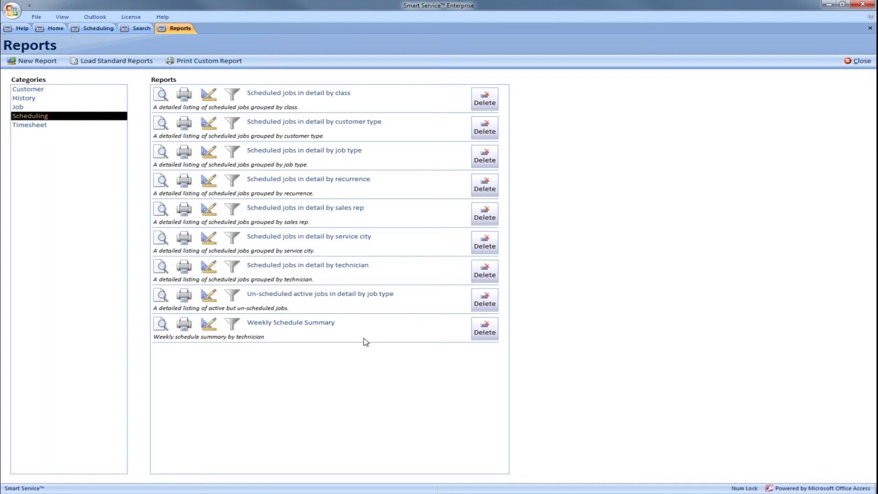
left_click(161, 325)
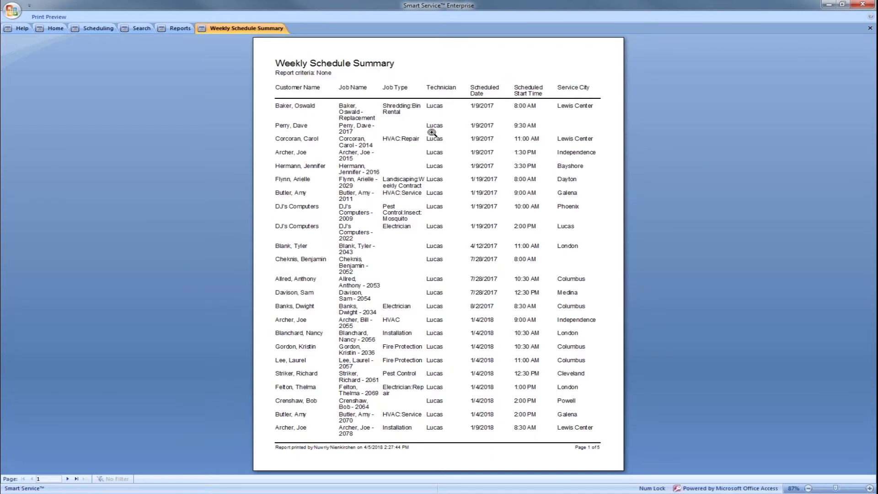
left_click(68, 479)
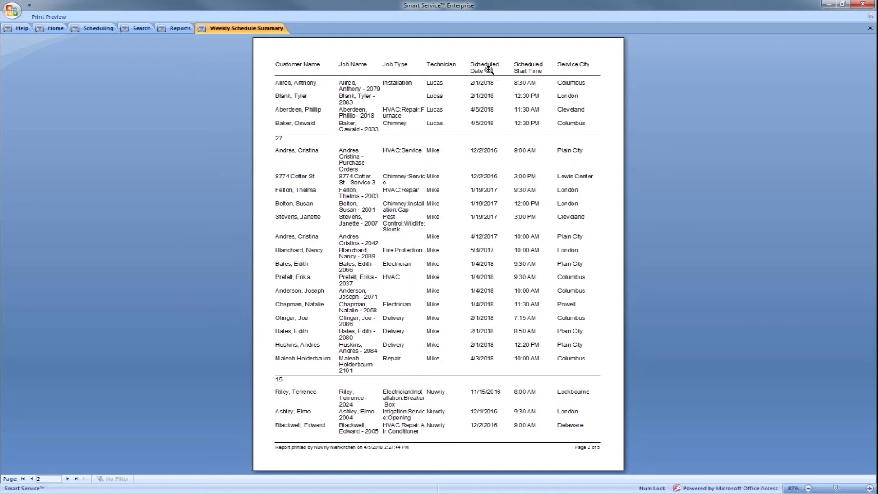
left_click(871, 28)
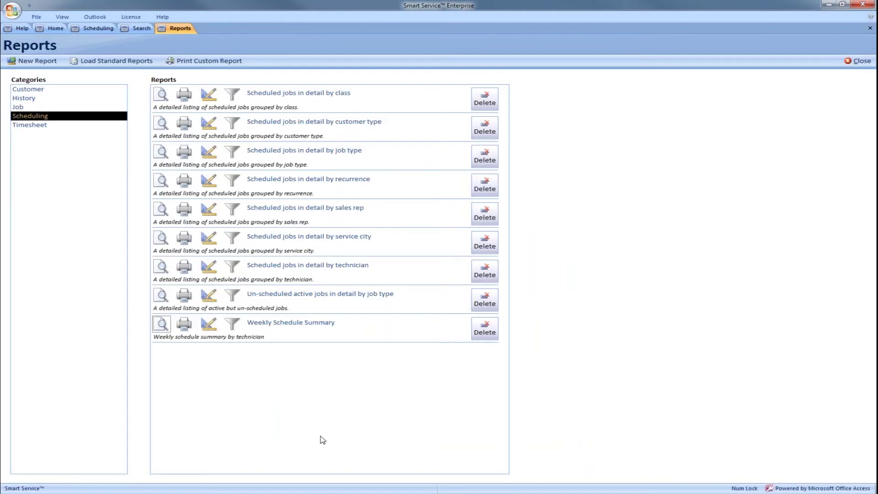
Step: Open the Weekly Schedule Summary report's filter and set its first criterion to the Scheduled Date field
left_click(233, 326)
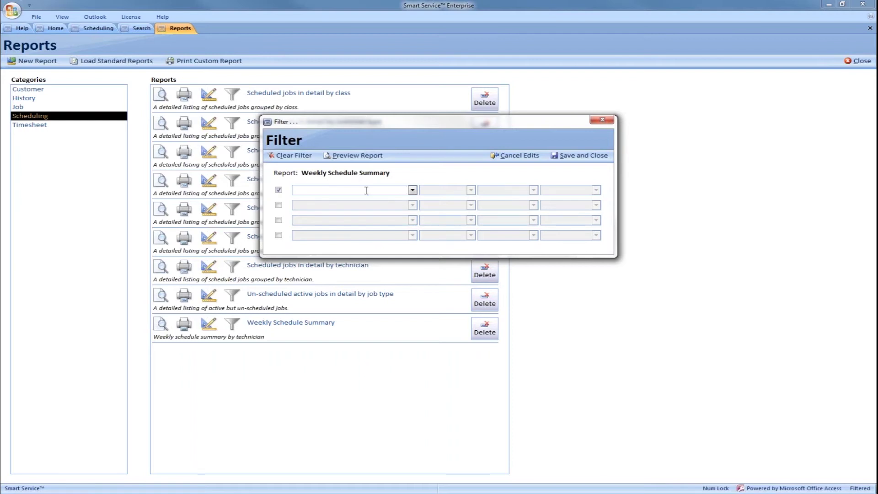
left_click(412, 190)
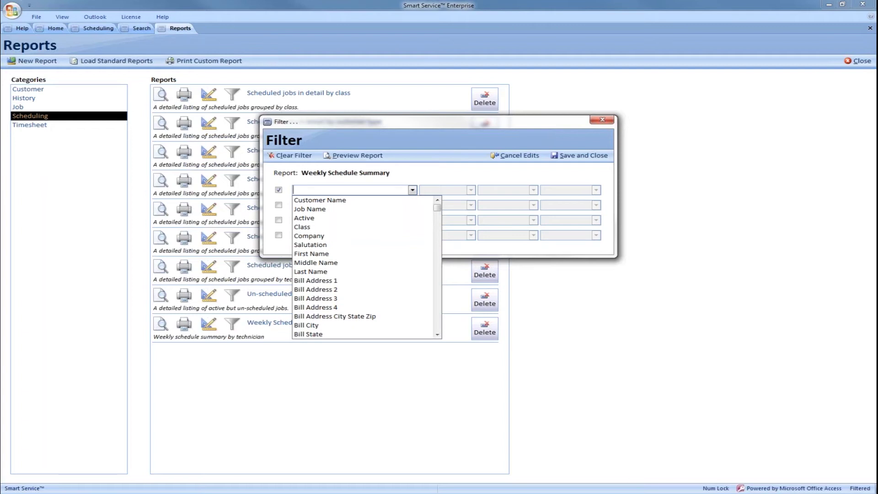
scroll(395, 314, "down", 2)
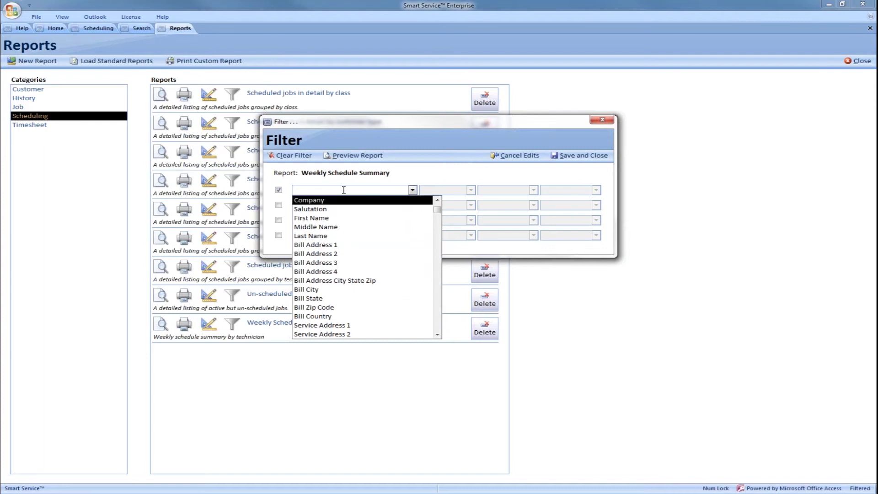
type("scheduled Employee")
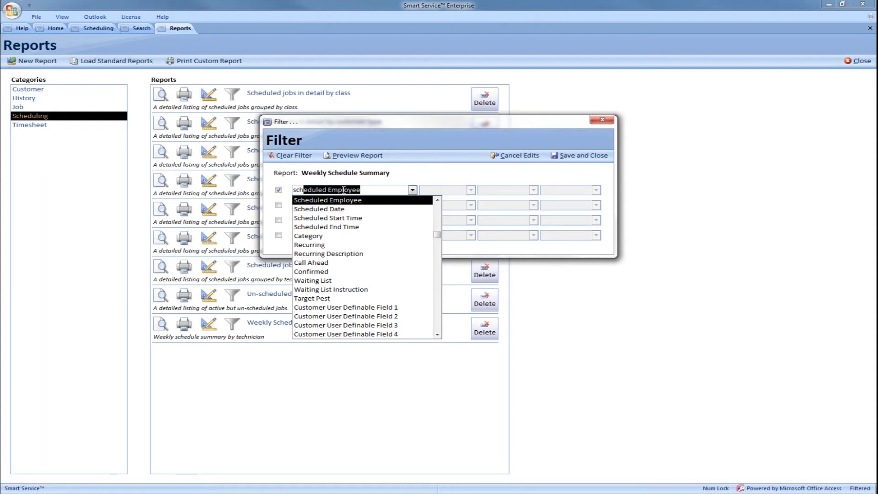
left_click(341, 210)
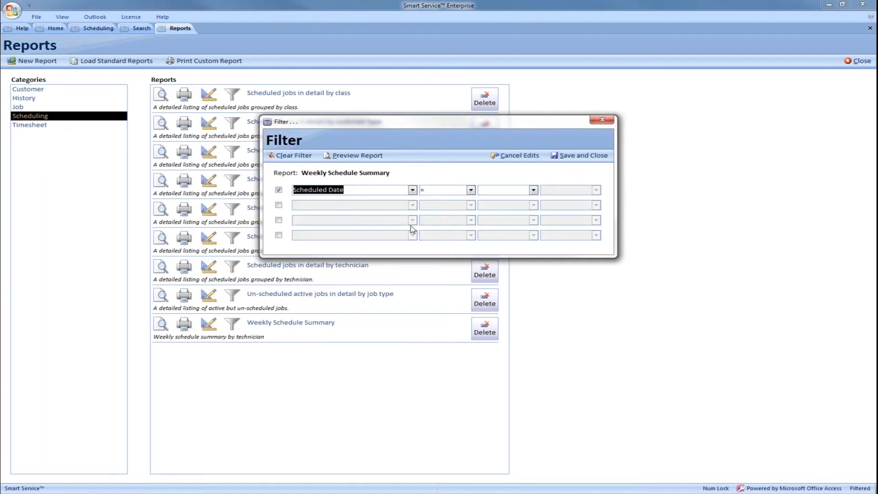
Step: Set the condition of the Scheduled Date filter criterion to This Week
left_click(471, 190)
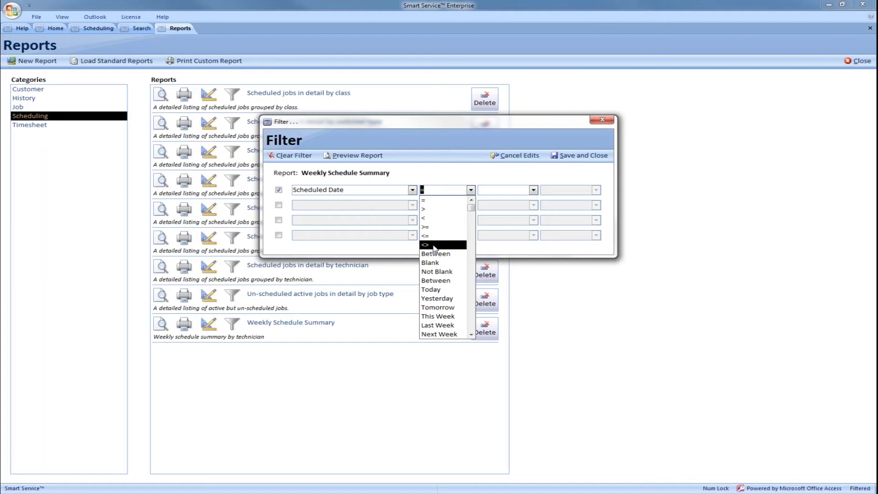
scroll(434, 249, "down", 1)
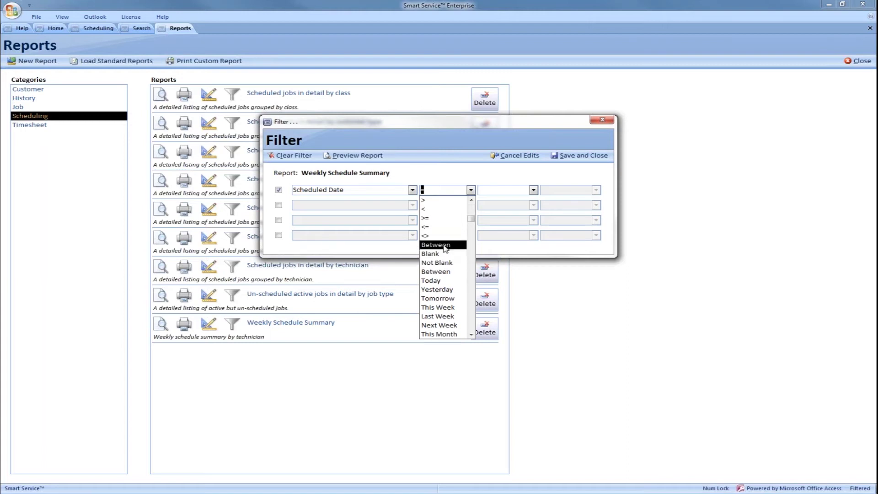
scroll(445, 254, "down", 2)
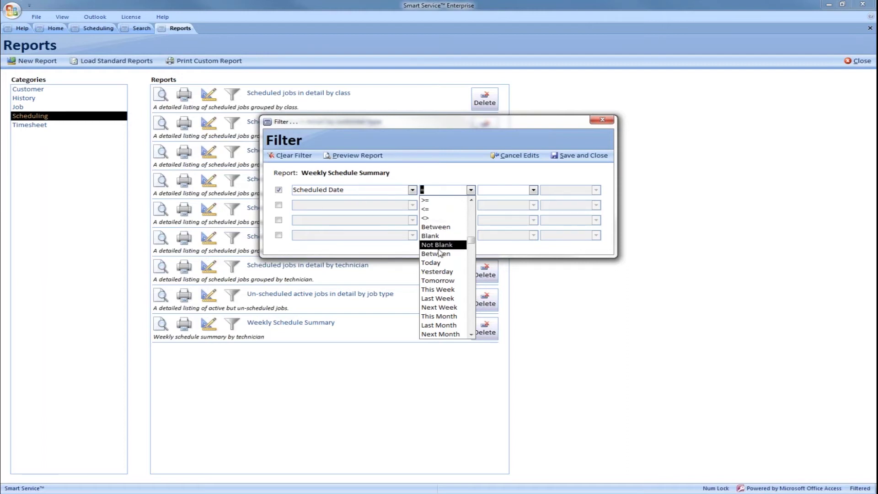
scroll(450, 266, "down", 2)
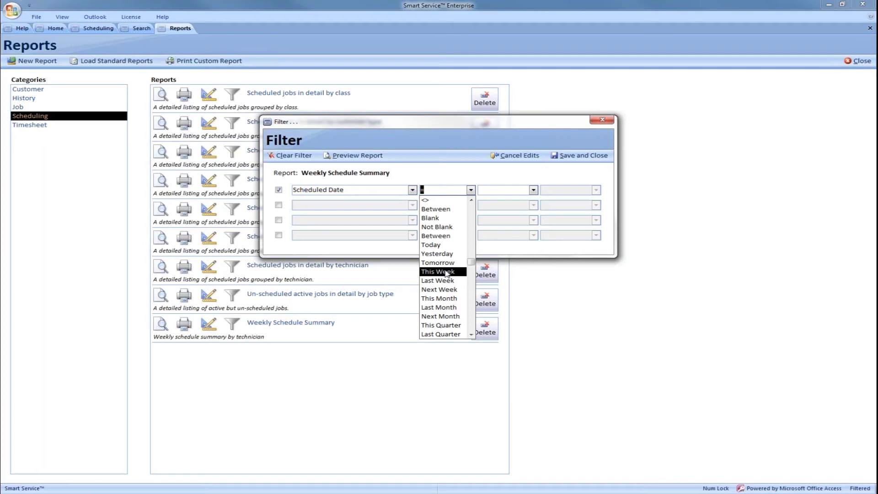
scroll(446, 273, "down", 6)
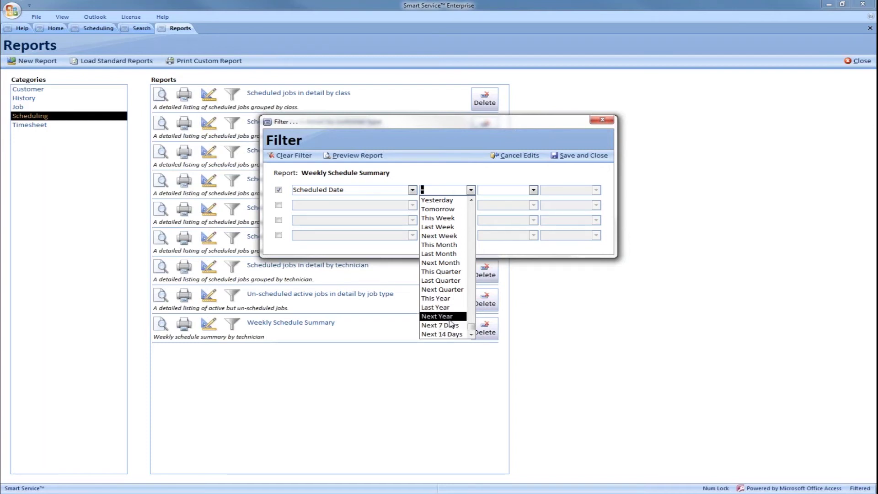
left_click(448, 221)
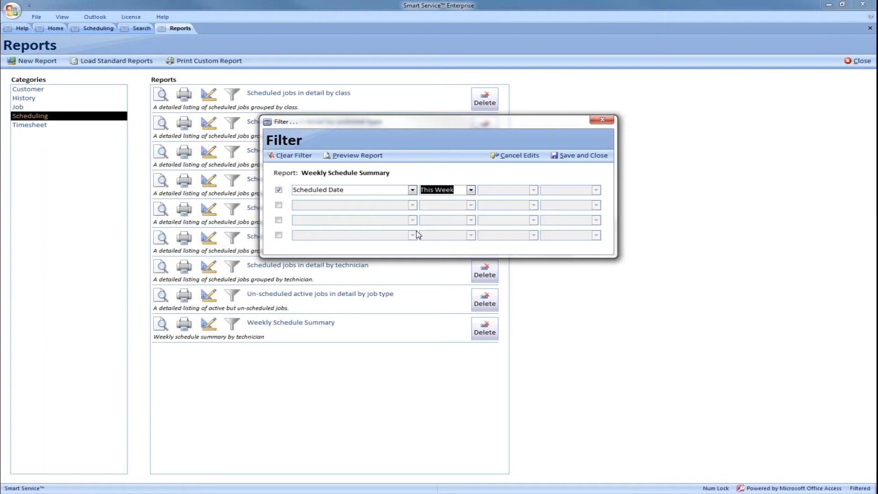
Step: Preview the filtered Weekly Schedule Summary report, check the preview's export options, and close the preview
left_click(376, 157)
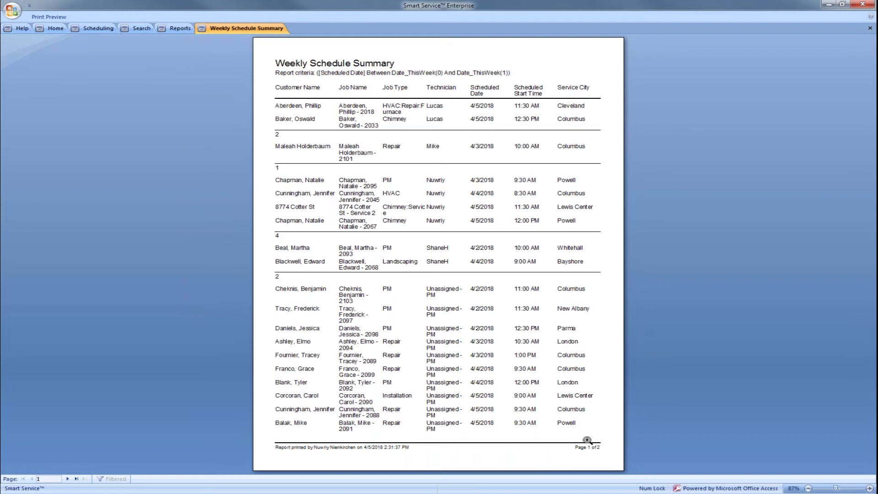
left_click(56, 19)
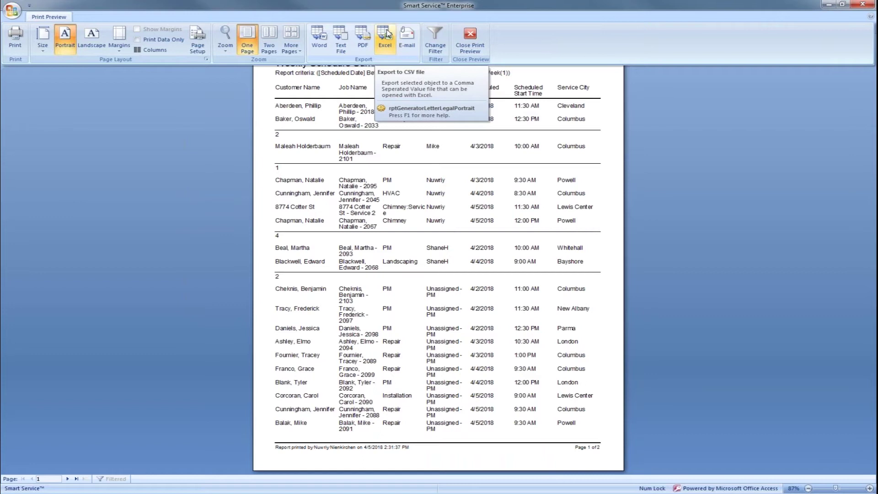
left_click(468, 41)
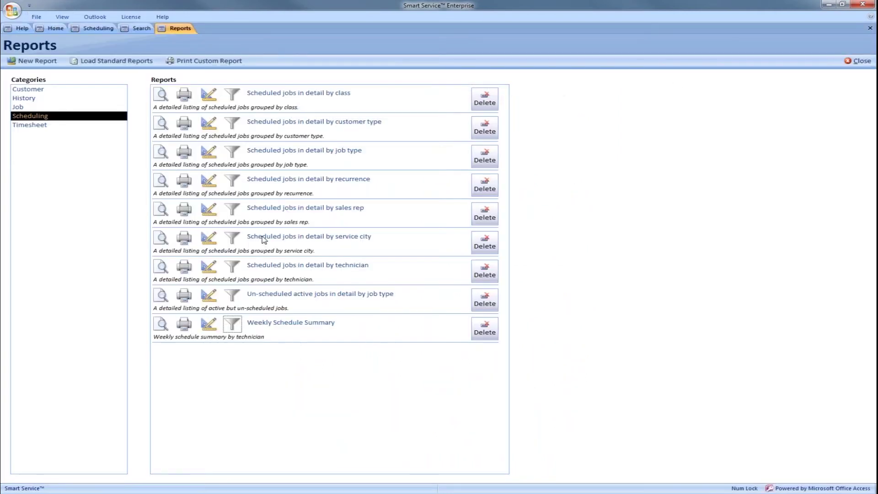
Step: Customize the Weekly Schedule Summary report by setting its memo field to Job Name, and save the report
left_click(211, 326)
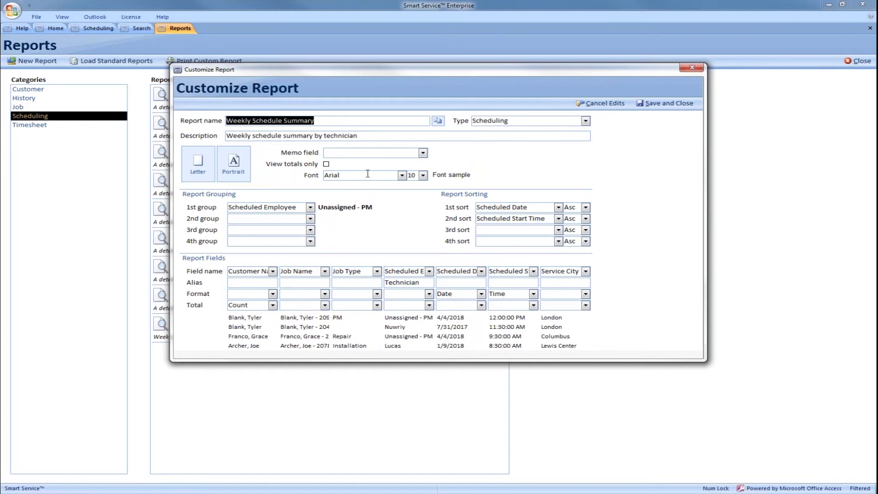
left_click(310, 152)
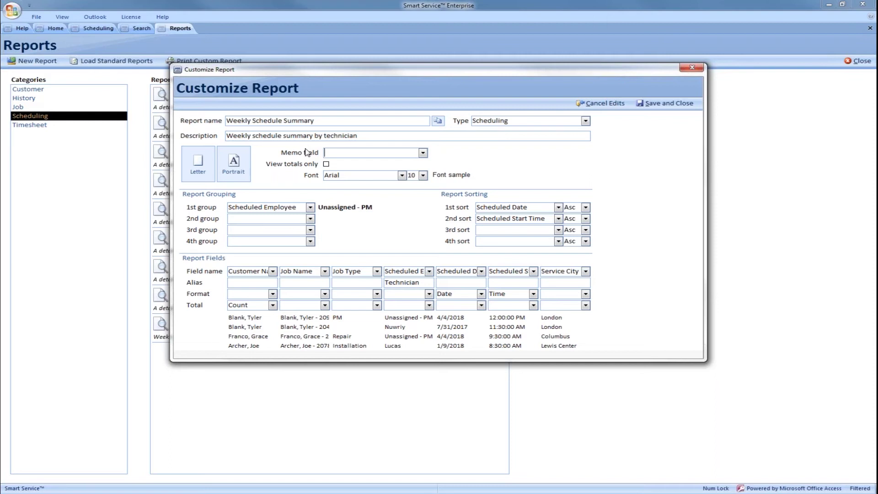
left_click(423, 153)
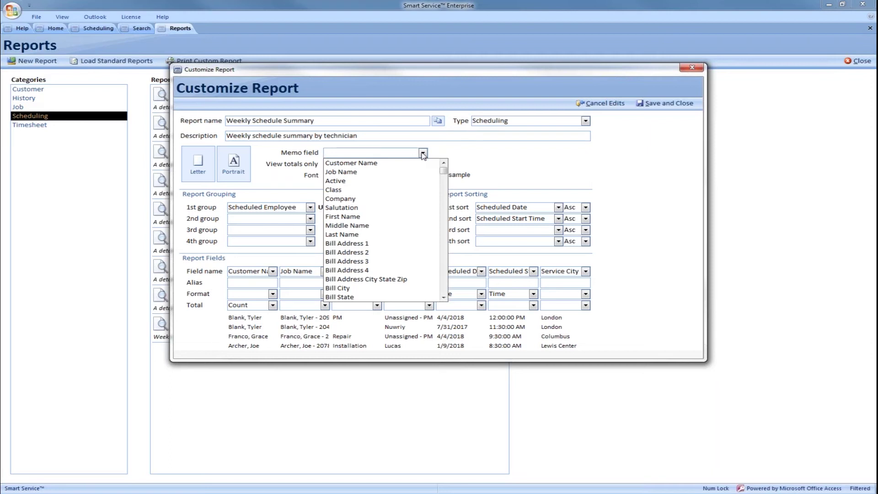
scroll(404, 215, "down", 8)
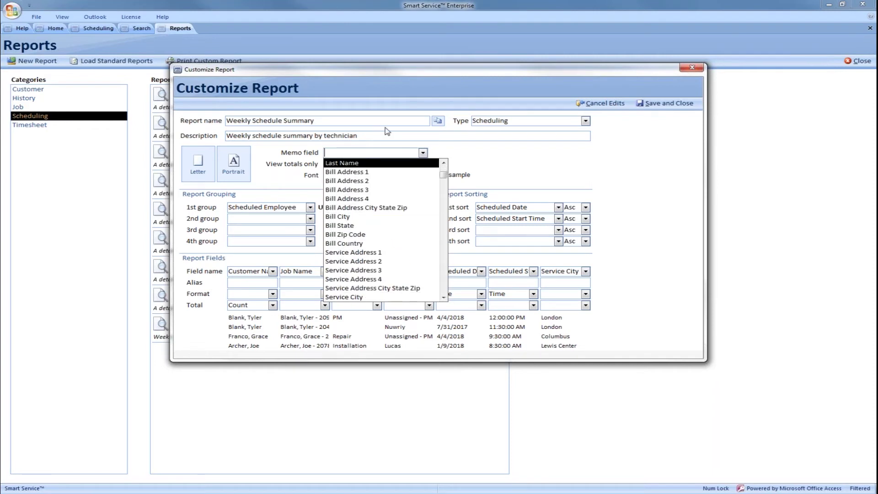
scroll(382, 205, "down", 2)
scroll(381, 206, "up", 4)
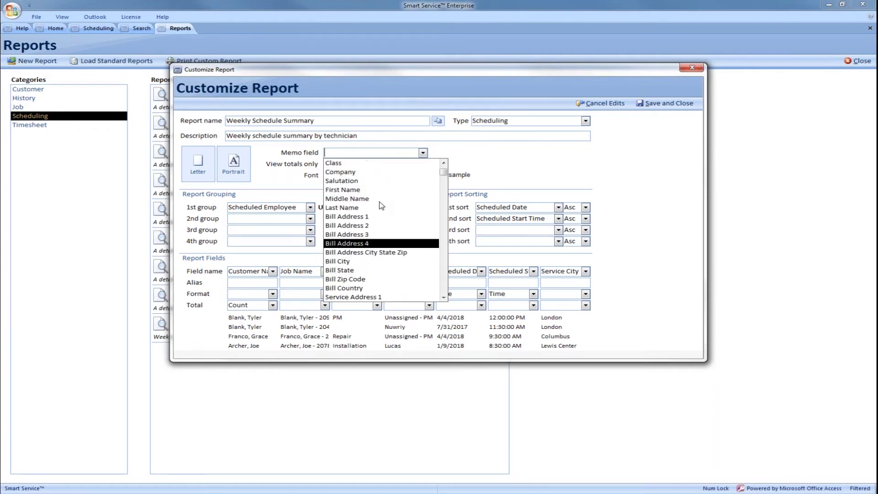
left_click(364, 173)
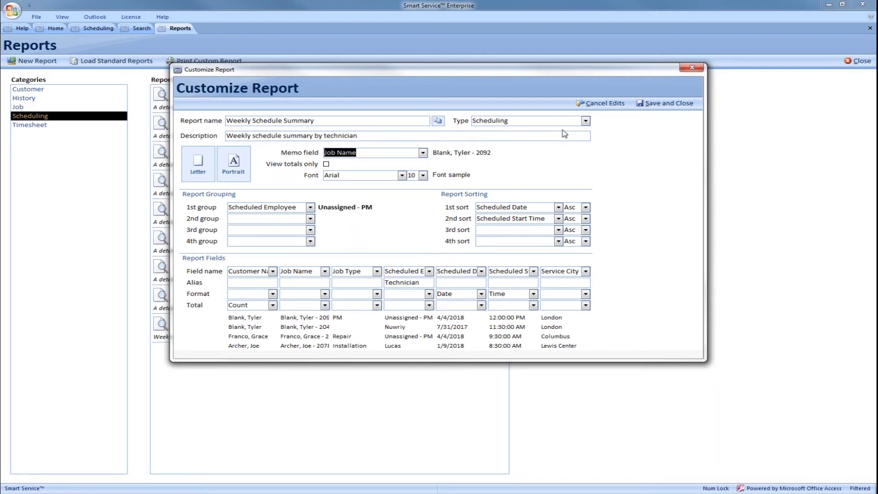
left_click(654, 104)
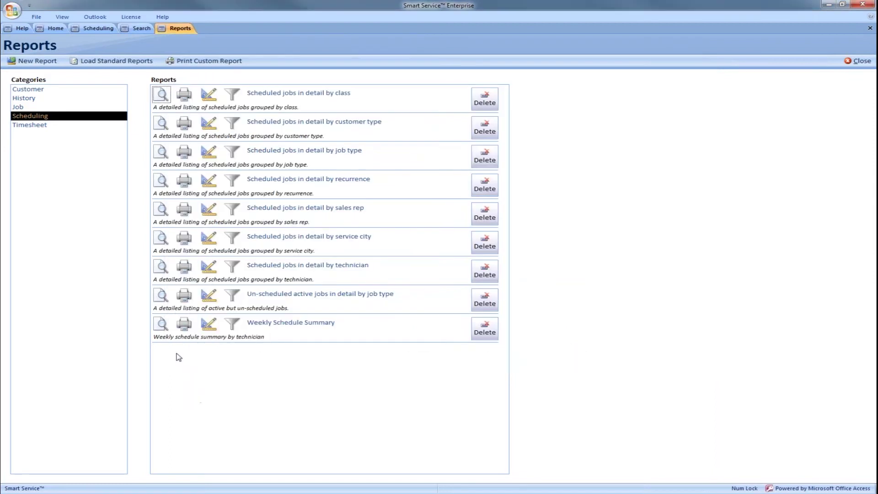
Step: Preview the Weekly Schedule Summary report, examine the memo lines at 100% zoom, and close the preview
left_click(161, 325)
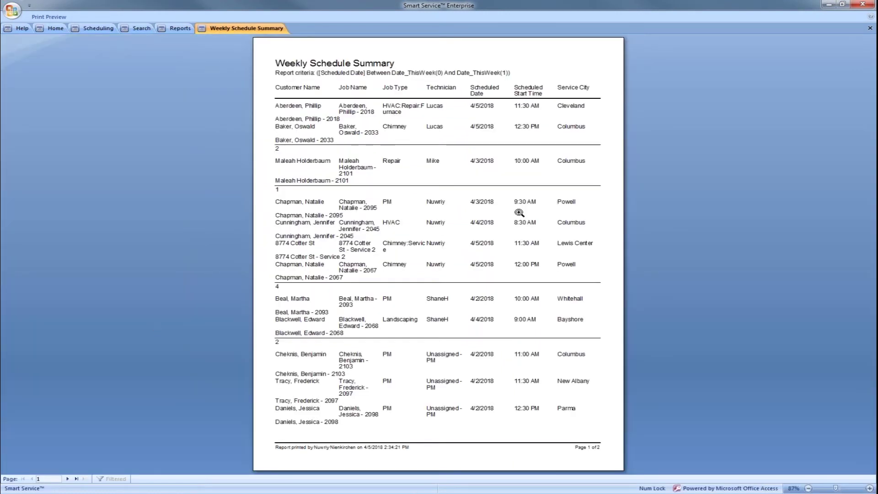
left_click(372, 131)
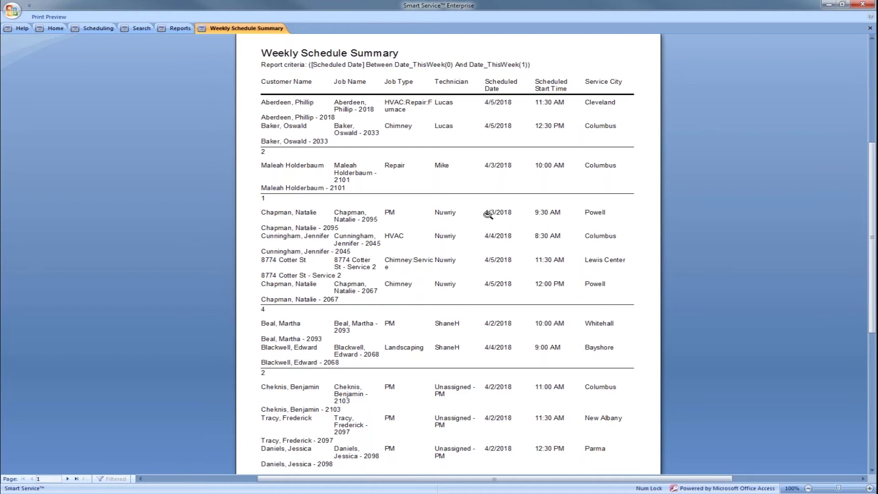
left_click(870, 29)
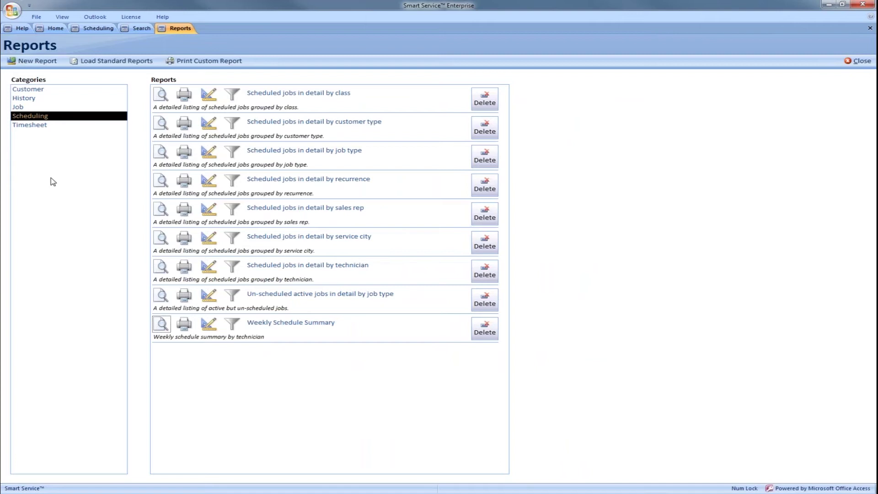
Step: Open the History report Who Posted This Job? for customizing, examine the available fields for its Completed Date and Posted By columns, and cancel the edits
left_click(32, 98)
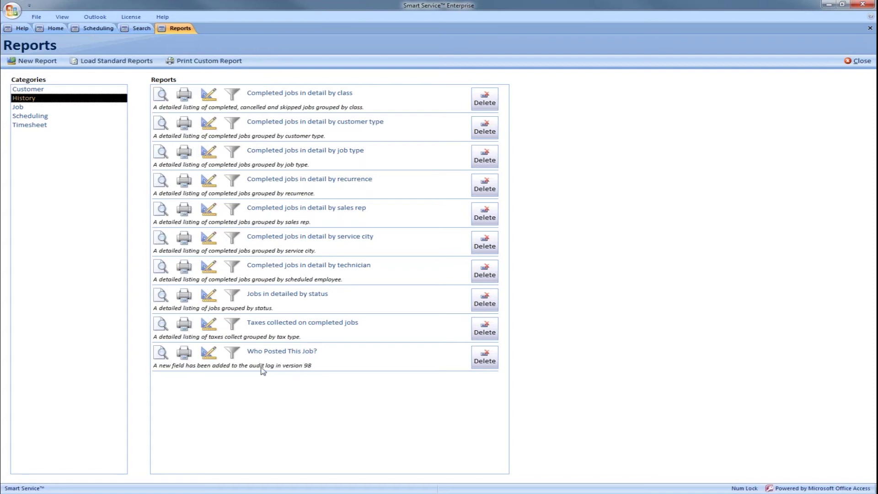
left_click(210, 354)
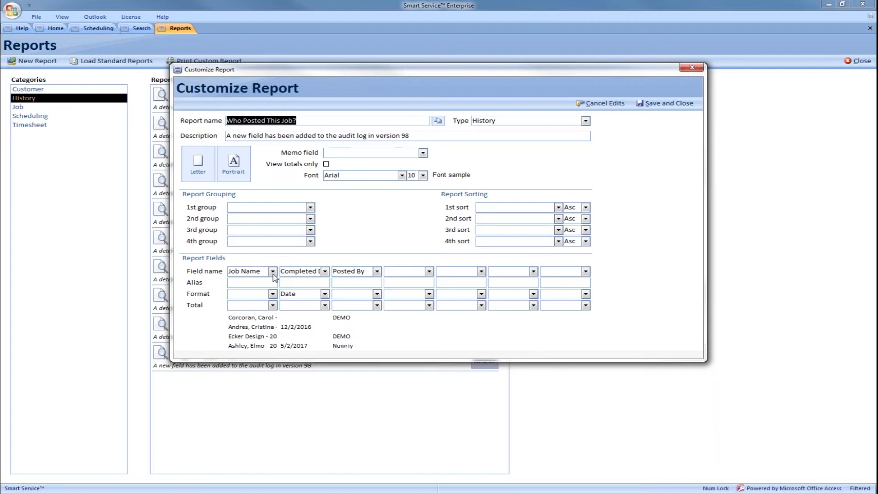
left_click(325, 271)
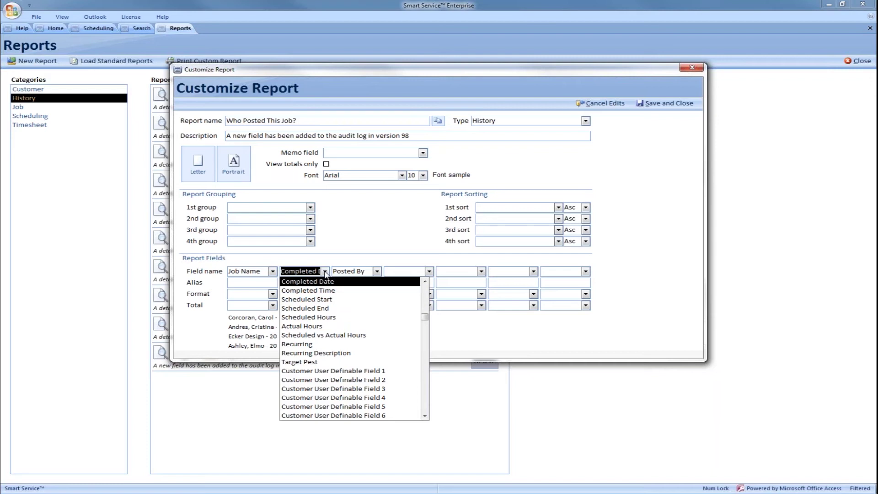
left_click(377, 272)
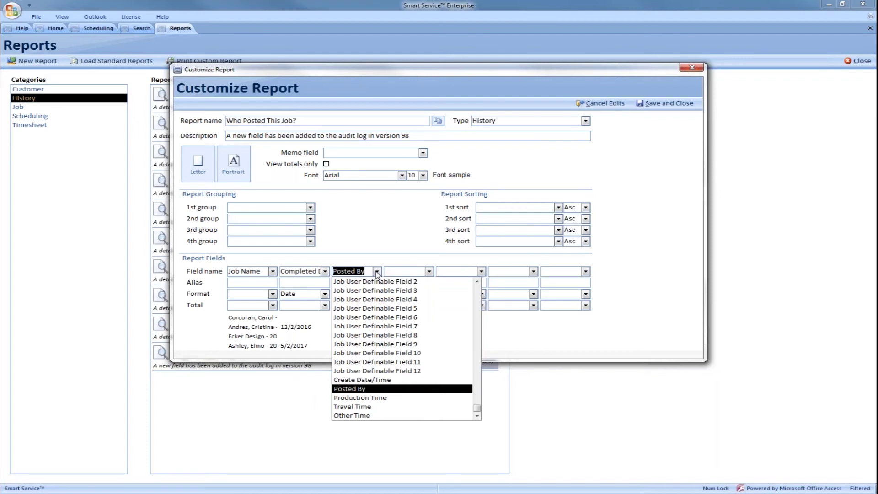
scroll(372, 389, "up", 4)
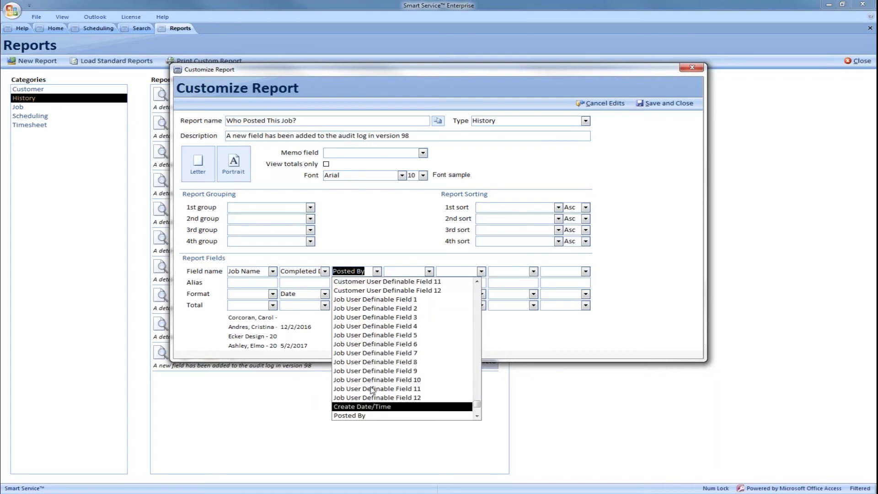
scroll(372, 390, "up", 10)
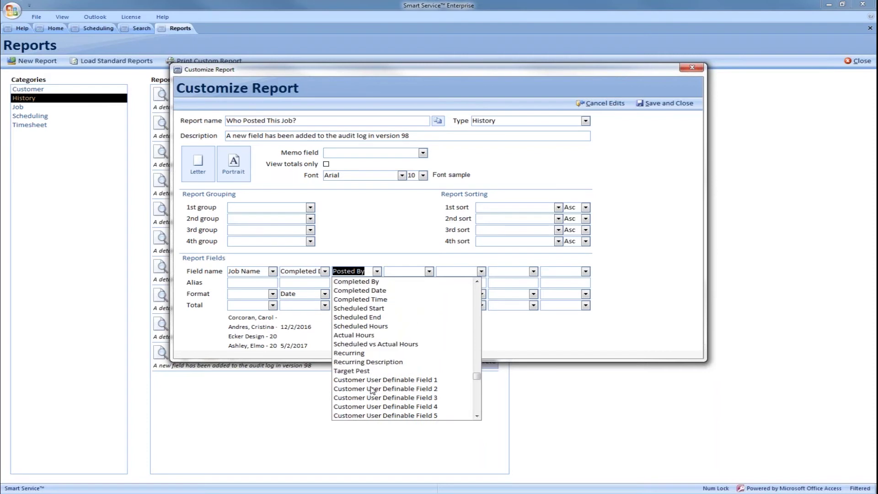
scroll(371, 389, "up", 4)
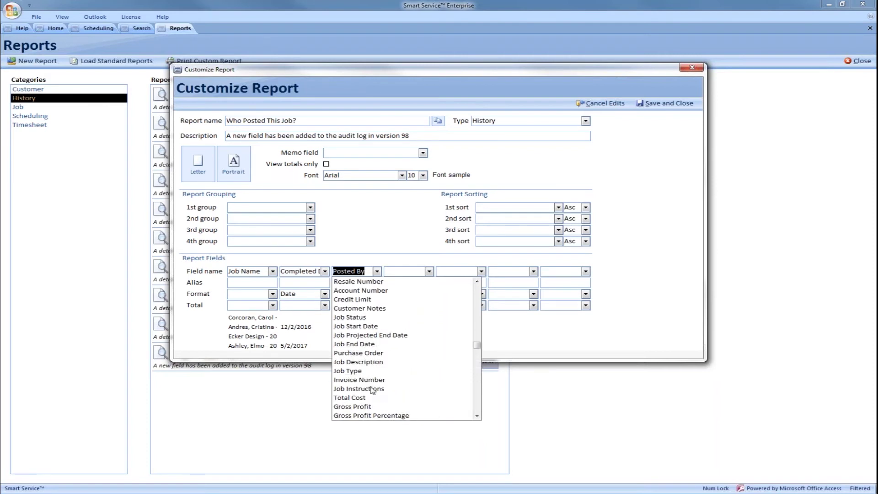
scroll(373, 387, "down", 2)
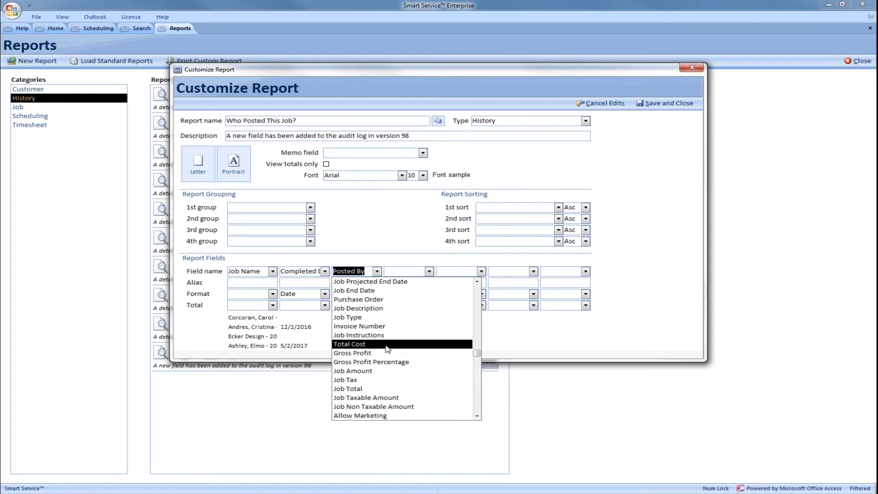
scroll(388, 348, "up", 8)
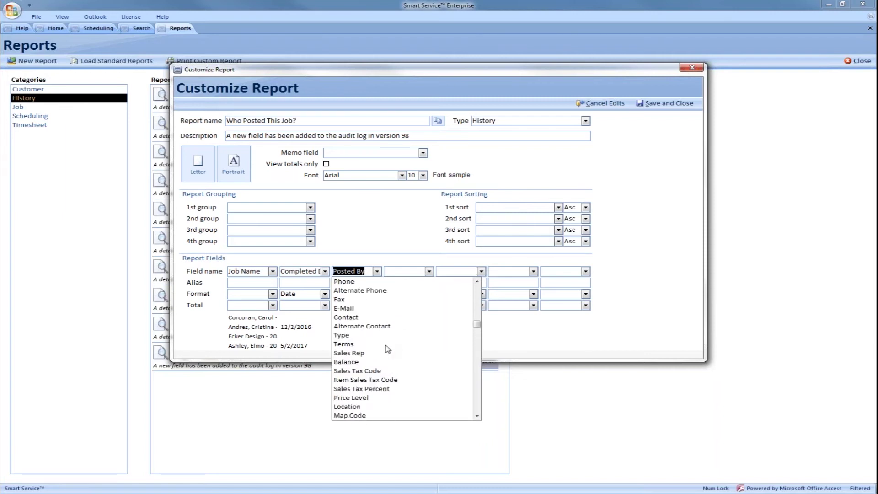
left_click(402, 252)
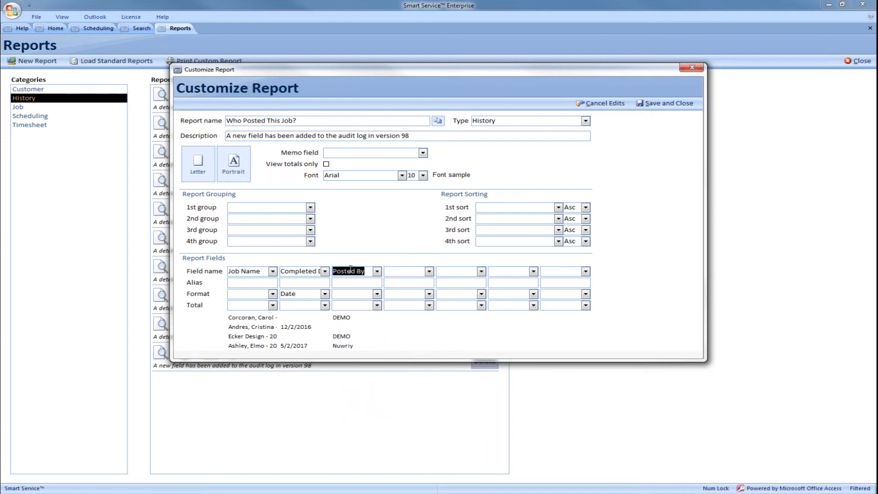
left_click_drag(364, 271, 327, 271)
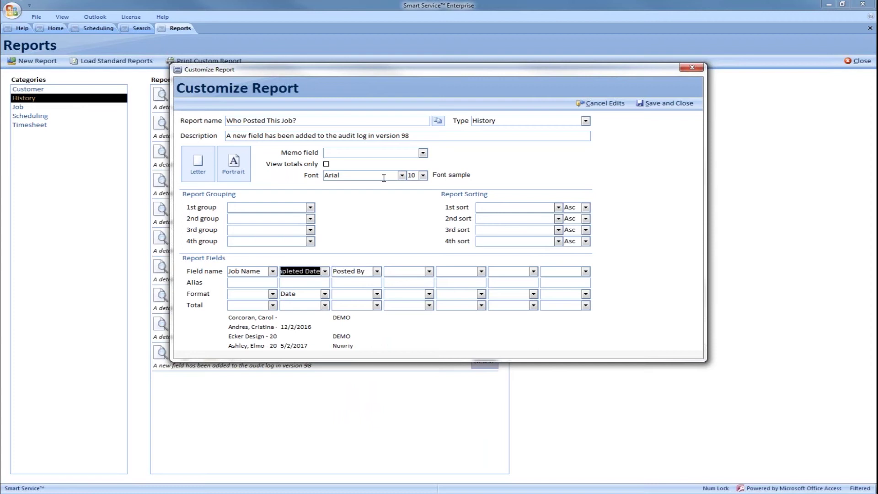
left_click(595, 104)
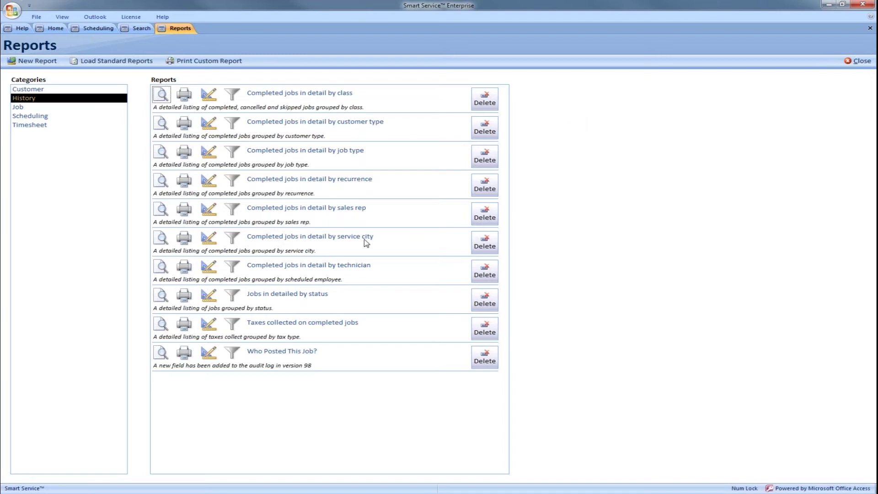
Step: Open the Weekly Schedule Summary report in the Scheduling category for customizing and change its page orientation to Landscape
left_click(28, 117)
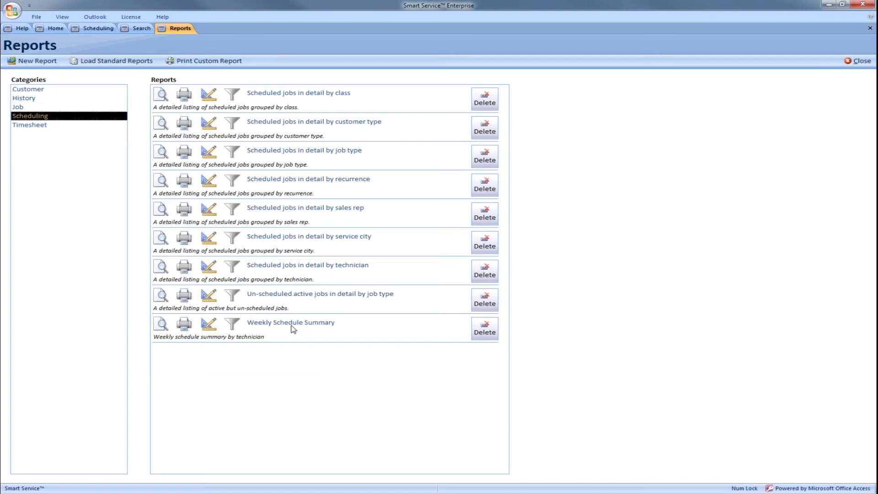
left_click(209, 324)
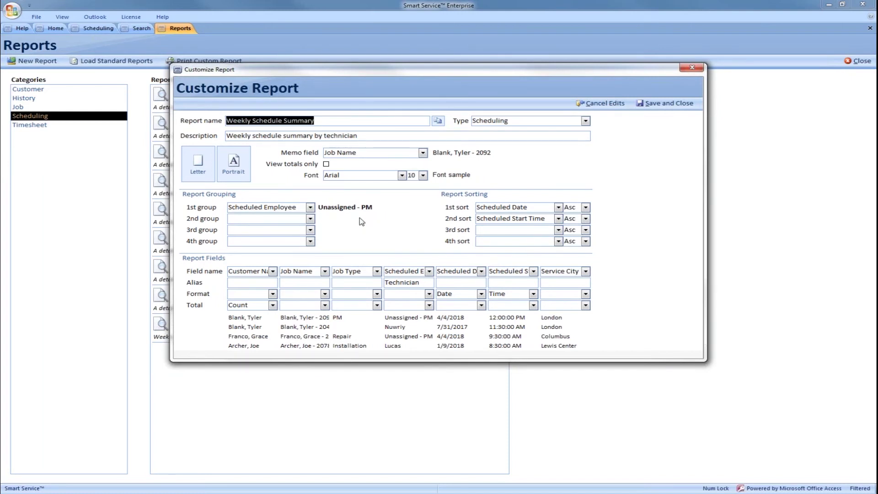
left_click(244, 178)
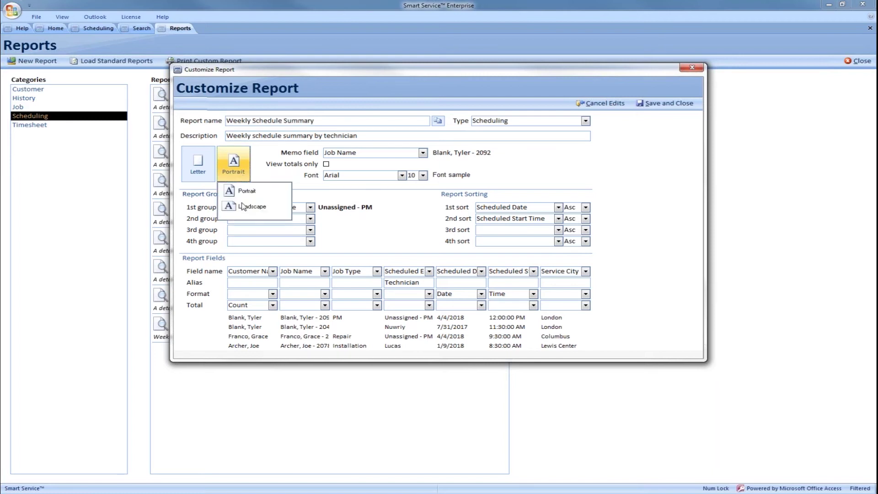
left_click(242, 207)
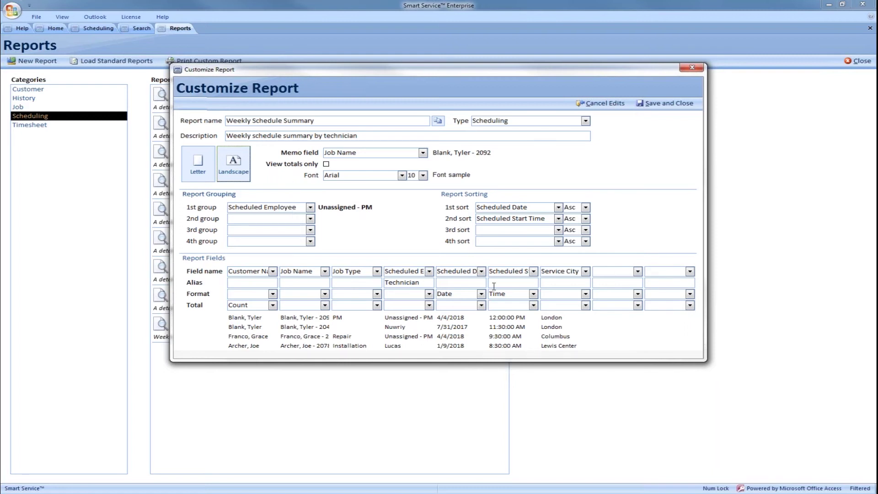
Step: Set the Weekly Schedule Summary report's paper size to Legal 8½ x 14 and examine the extra field columns
left_click(205, 172)
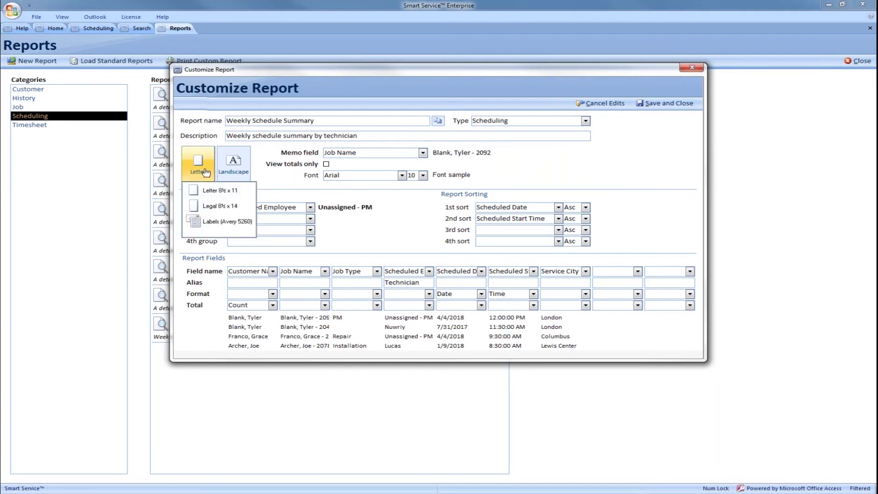
left_click(225, 206)
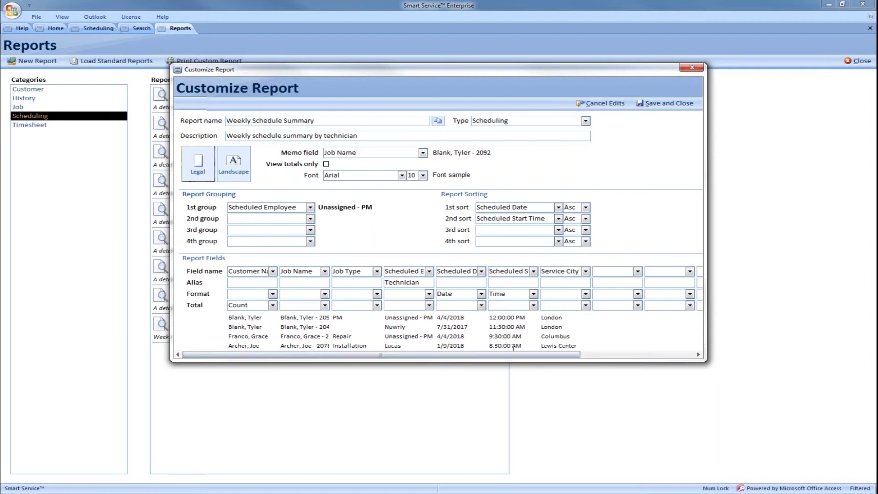
left_click_drag(510, 355, 635, 351)
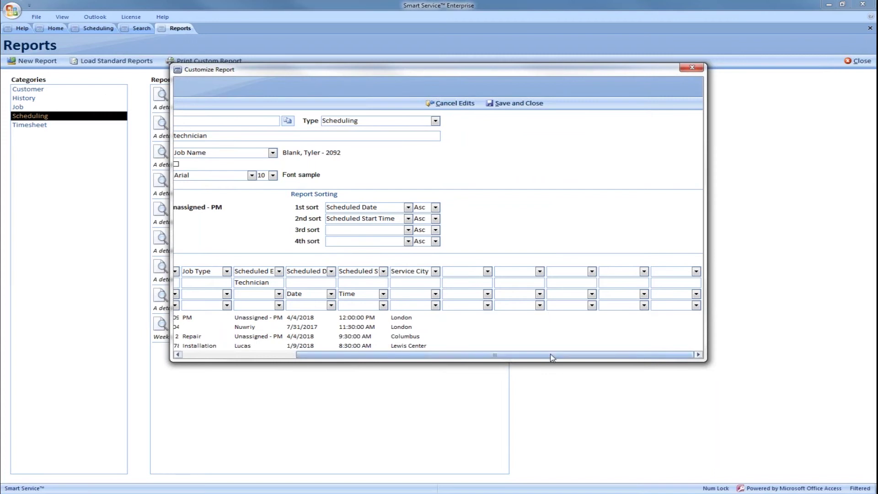
left_click_drag(552, 357, 439, 357)
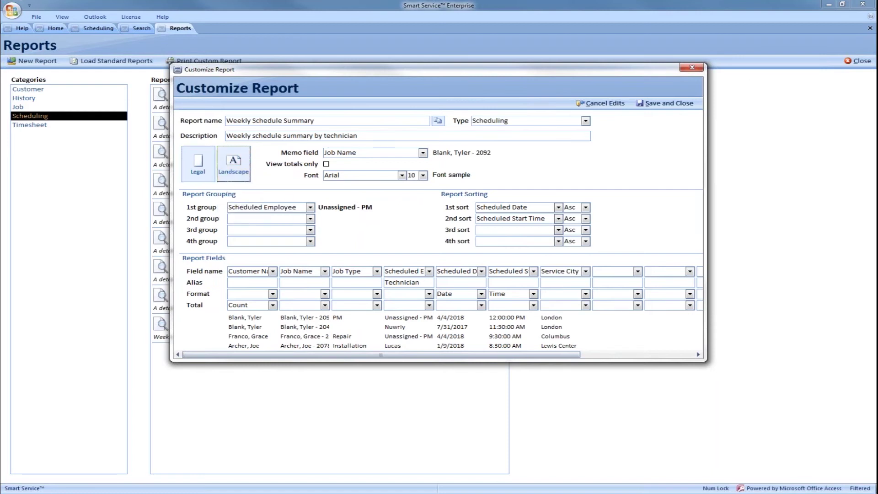
Step: Set the report's page orientation to Portrait and its paper size to Letter 8½ x 11
left_click(246, 179)
left_click(247, 190)
left_click(198, 164)
left_click(244, 189)
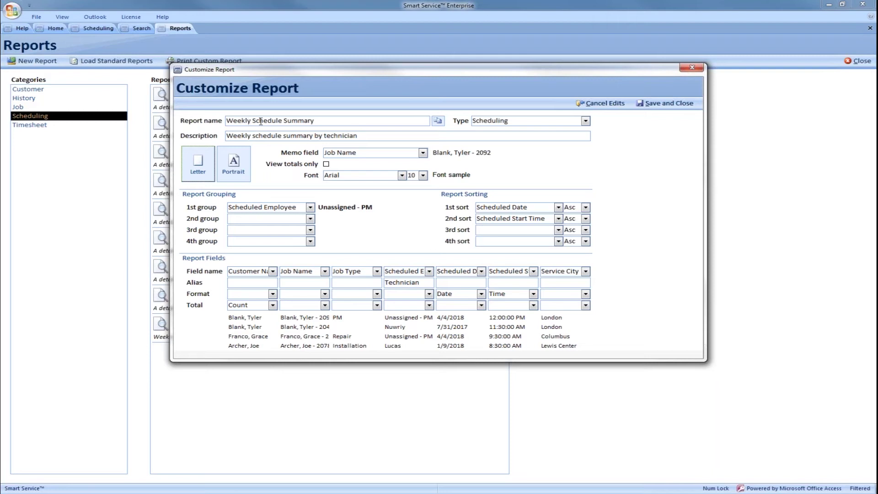
Step: Start copying the report to a new report, cancel the copy, and save the customized Weekly Schedule Summary
left_click(438, 120)
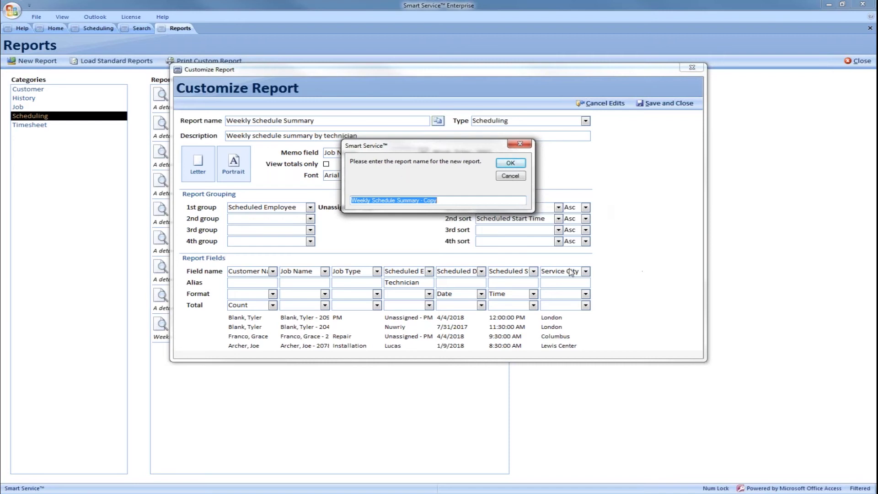
left_click(506, 175)
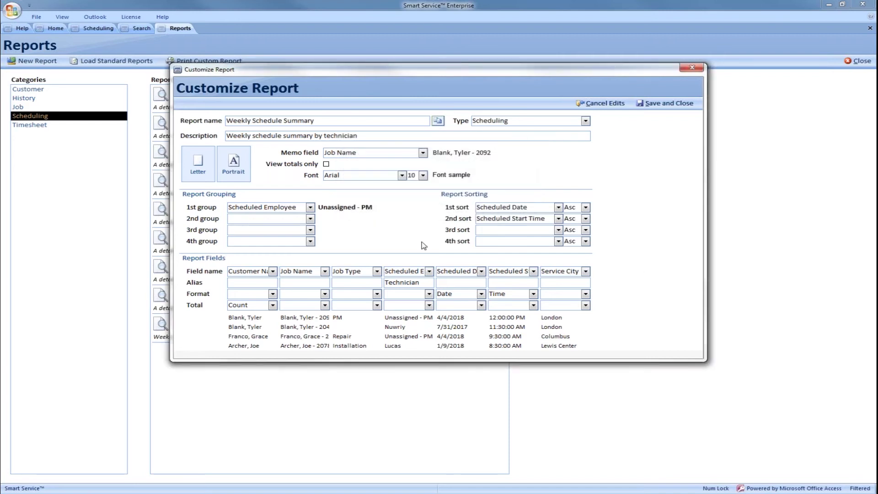
left_click(655, 104)
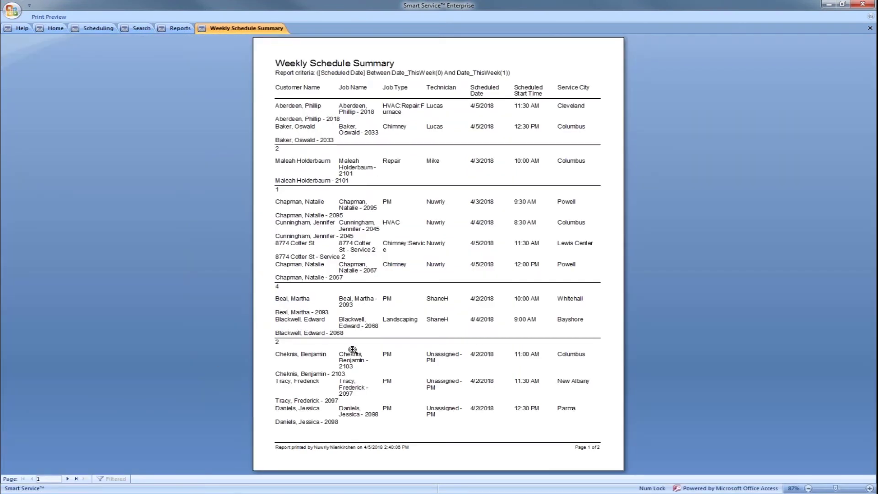
Step: Examine the second page of the Weekly Schedule Summary preview and close the preview
left_click(67, 479)
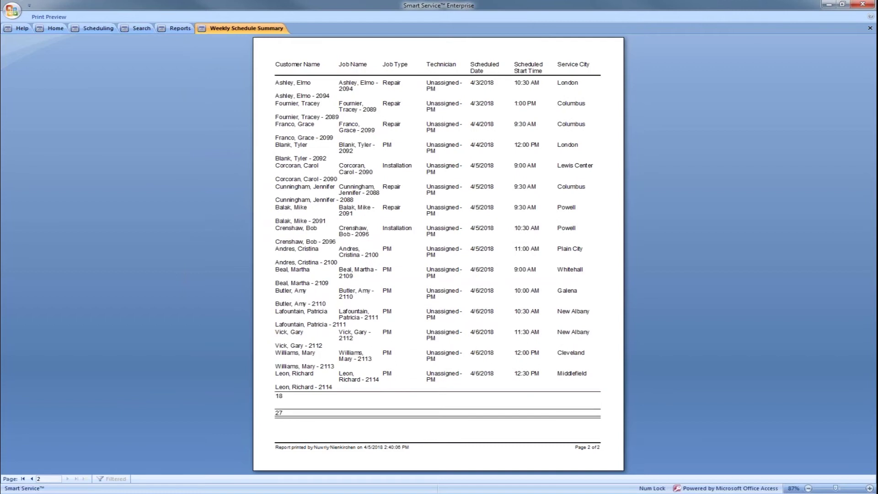
left_click(870, 28)
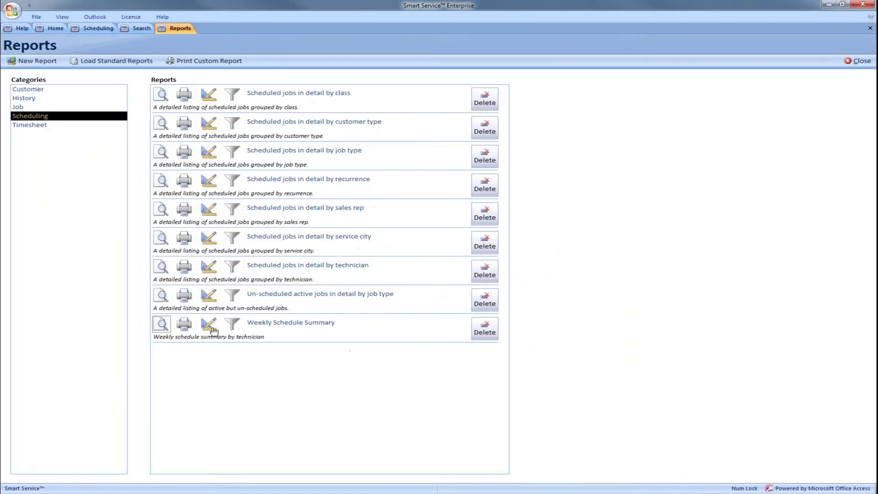
Step: Turn off the Scheduled Date filter of the Weekly Schedule Summary report, save it, and preview the unfiltered report
left_click(231, 324)
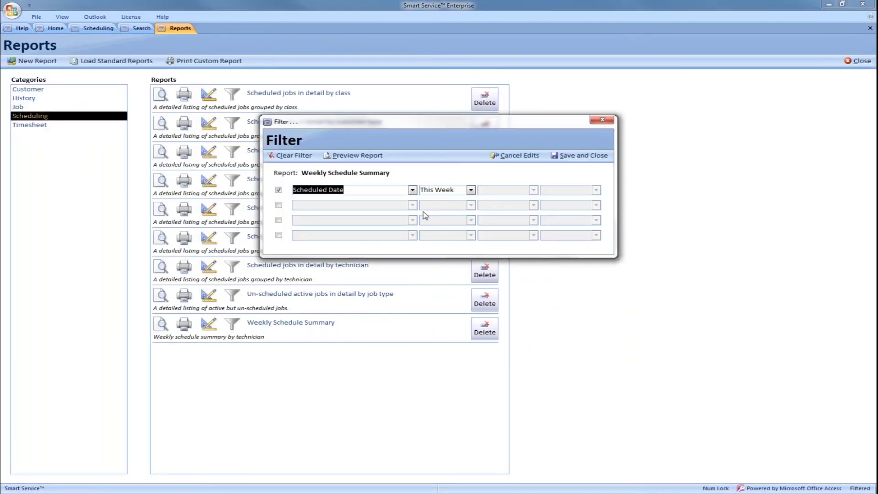
left_click(278, 190)
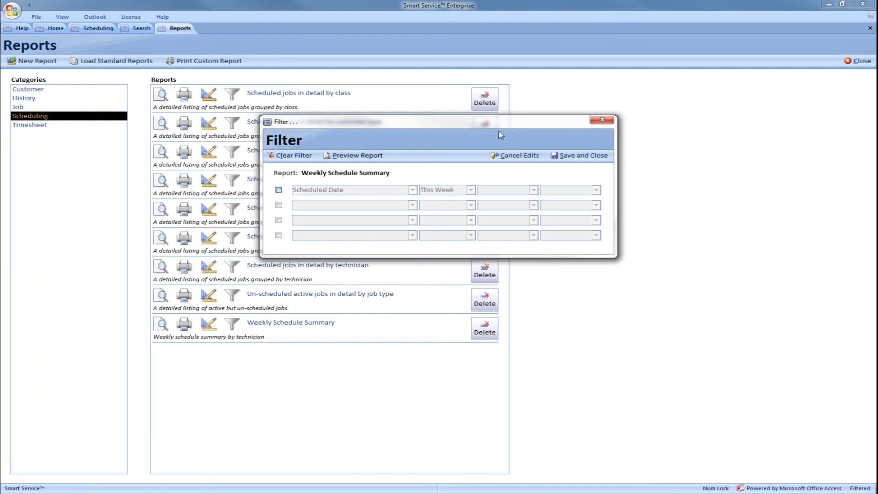
left_click(579, 156)
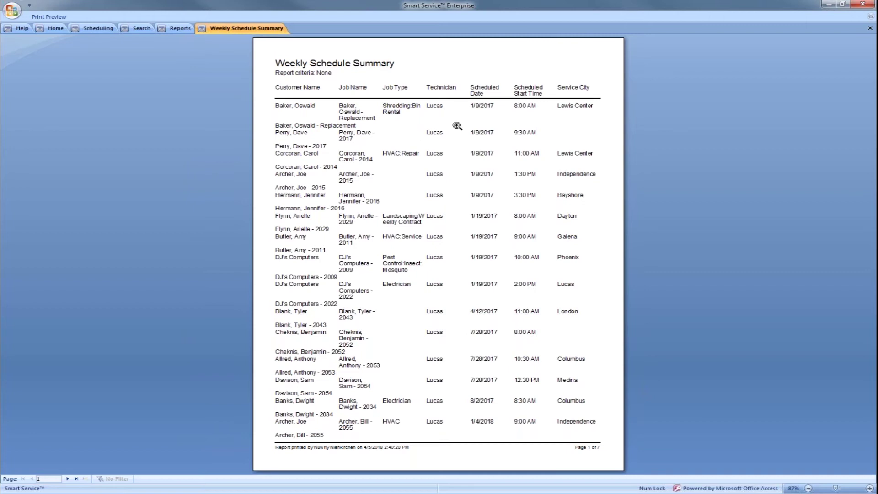
left_click(870, 28)
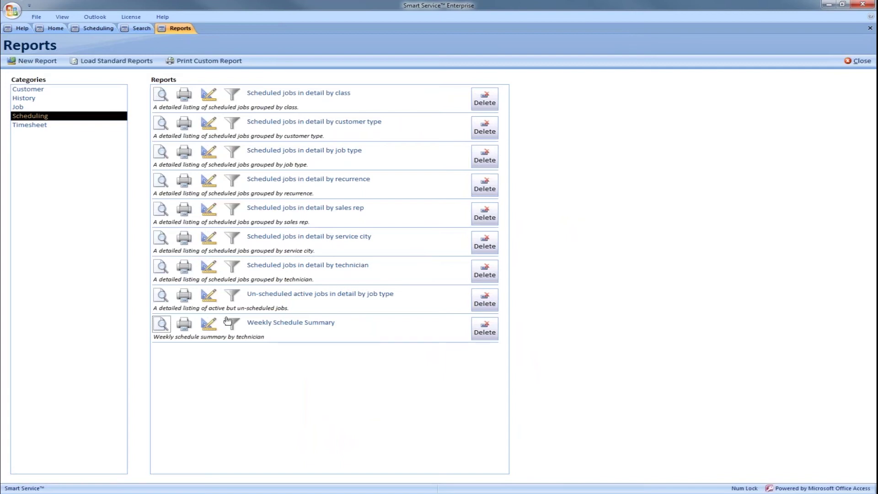
Step: Change the Weekly Schedule Summary report's type to Customer and save the report
left_click(209, 323)
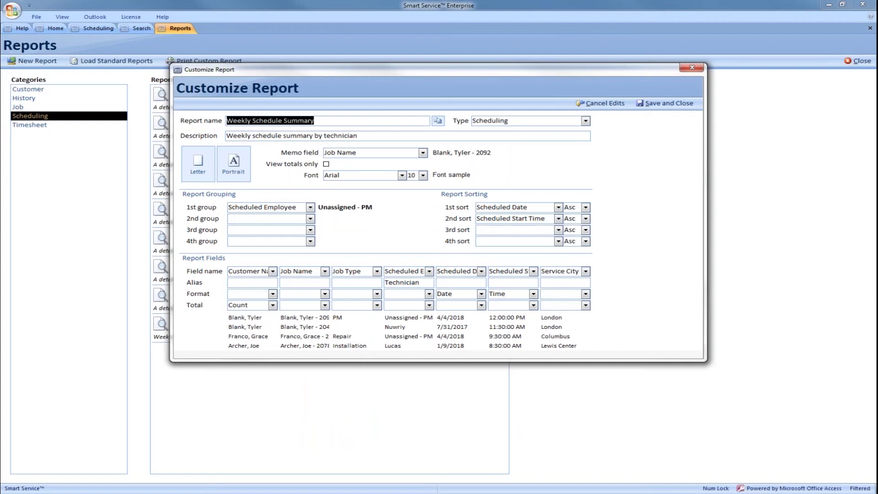
left_click(585, 120)
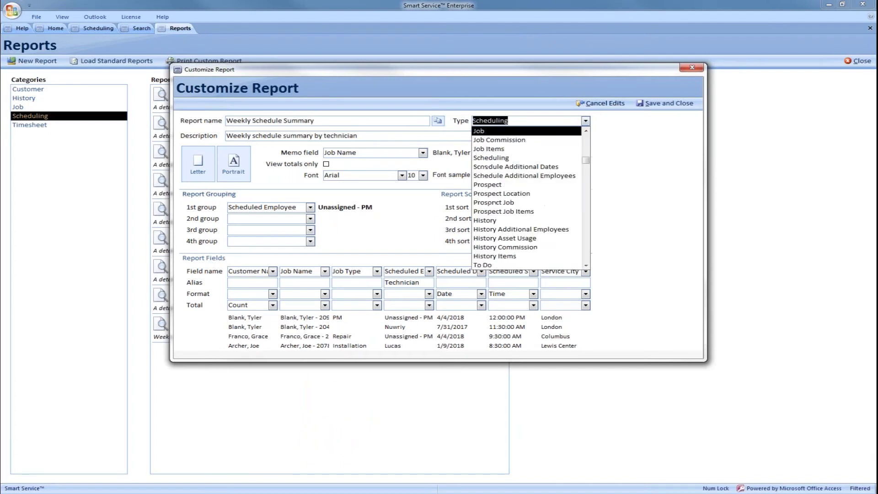
left_click(556, 132)
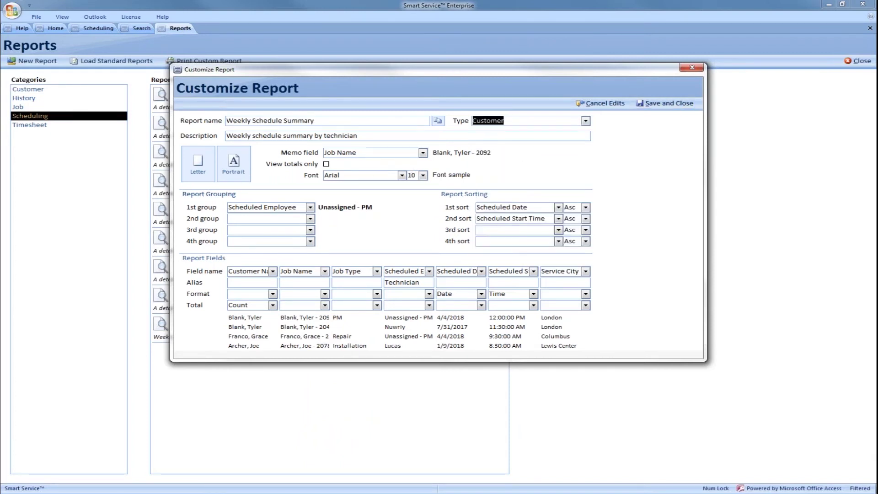
left_click(643, 109)
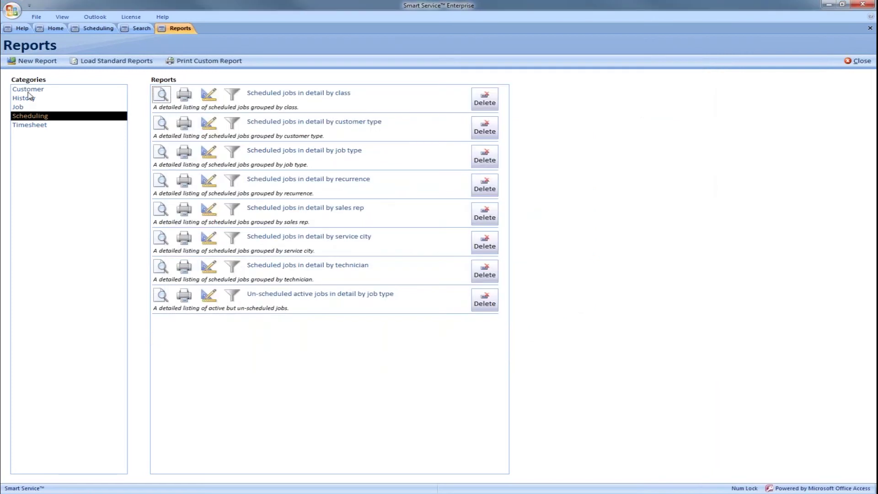
Step: Try to preview the Weekly Schedule Summary report from the Customer category, cancelling the Job Name parameter entry
left_click(28, 90)
left_click(161, 237)
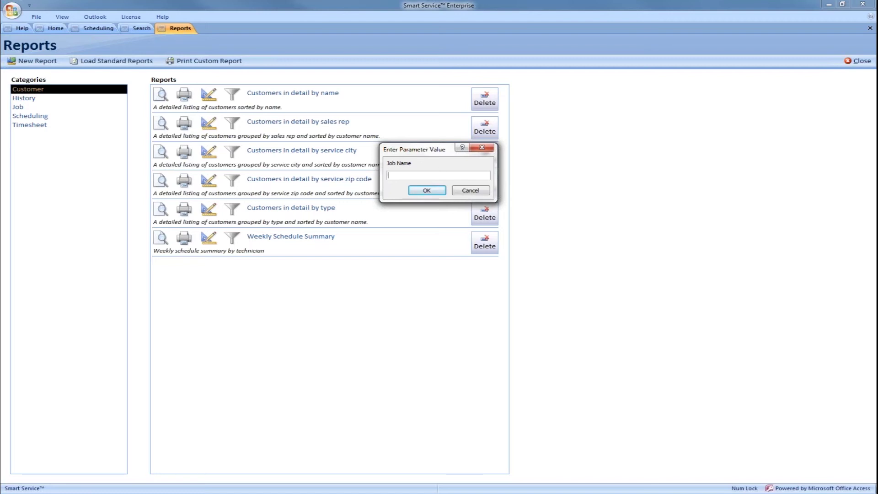
left_click(478, 189)
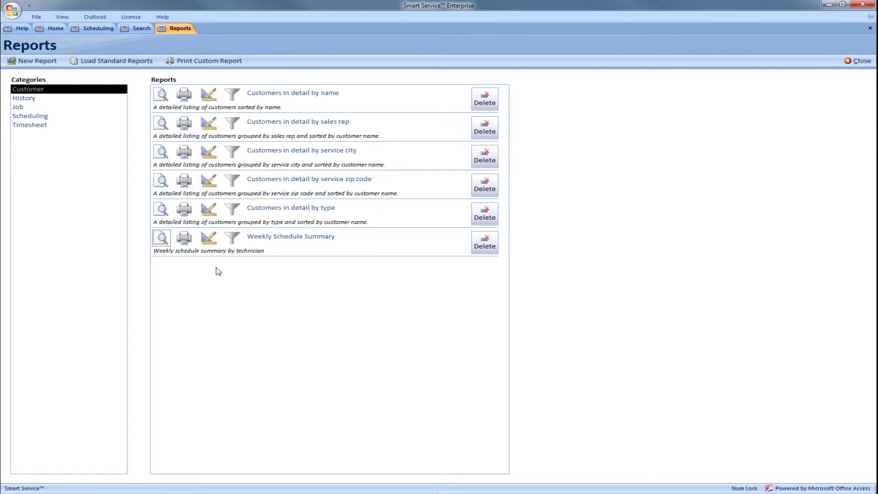
Step: Customize the Weekly Schedule Summary report in the Customer category to set its type to Scheduling, and save it
left_click(208, 238)
left_click(585, 121)
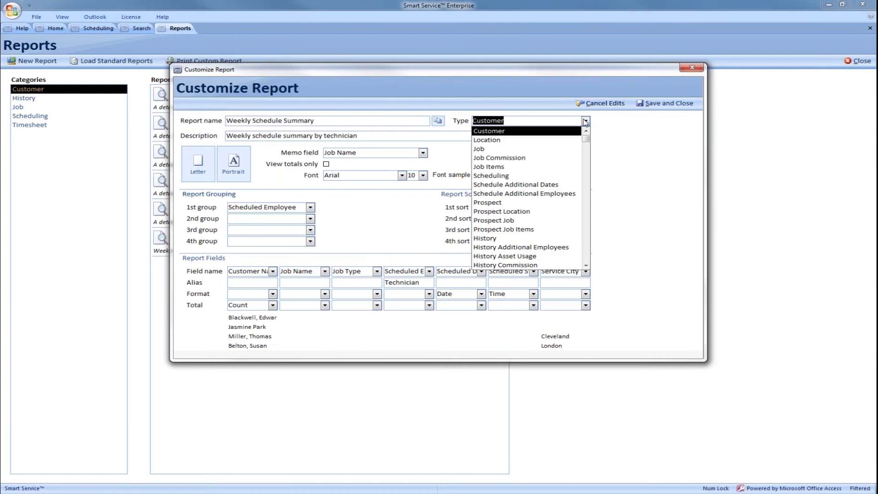
type("Sche")
key("Tab")
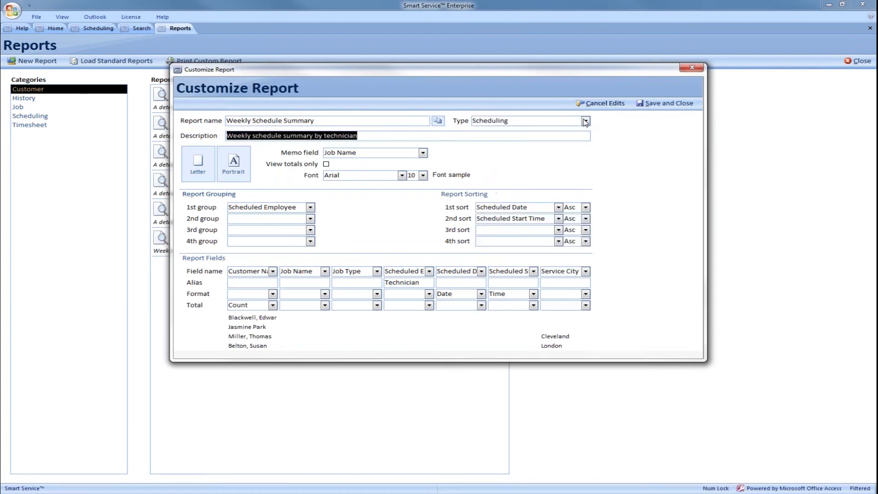
left_click(659, 106)
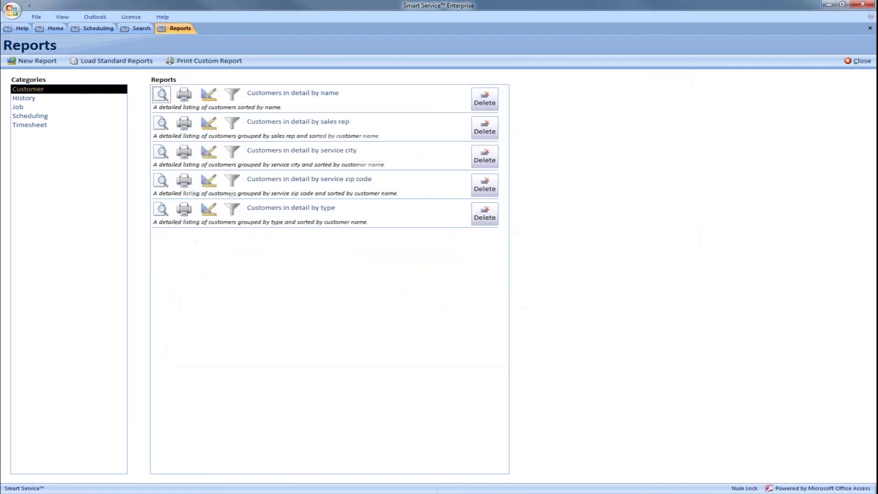
Step: Turn on the Scheduled Date This Week filter for the Weekly Schedule Summary report in the Scheduling category
left_click(43, 117)
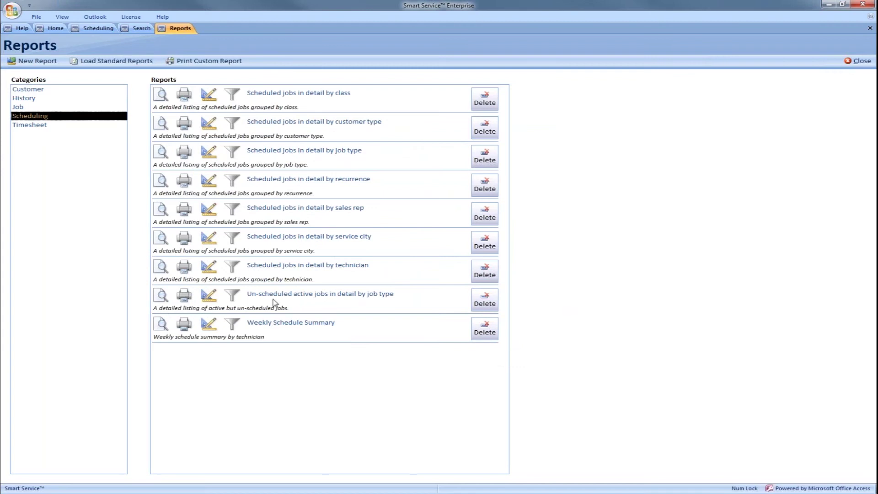
left_click(233, 324)
left_click(279, 190)
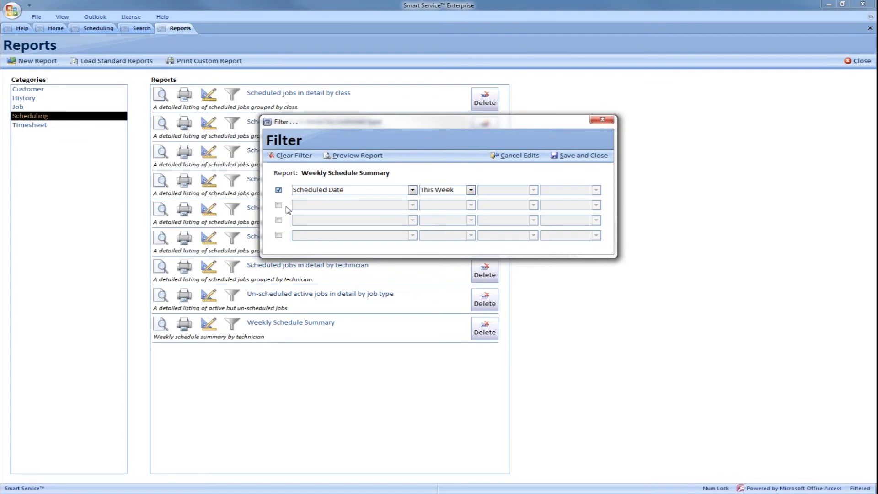
Step: Add a second filter criterion to the report with the field Scheduled Date and the condition This Month
left_click(279, 205)
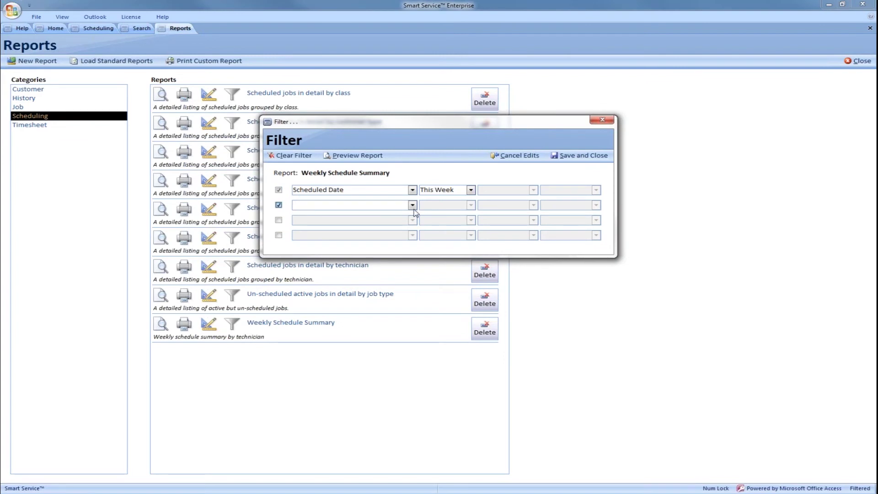
left_click(413, 208)
scroll(363, 241, "down", 1)
scroll(364, 242, "down", 5)
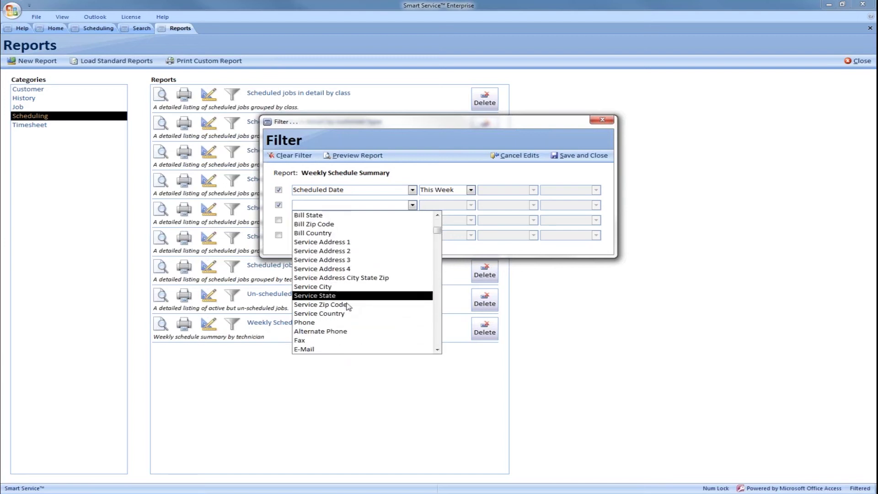
scroll(349, 307, "down", 3)
scroll(349, 308, "down", 5)
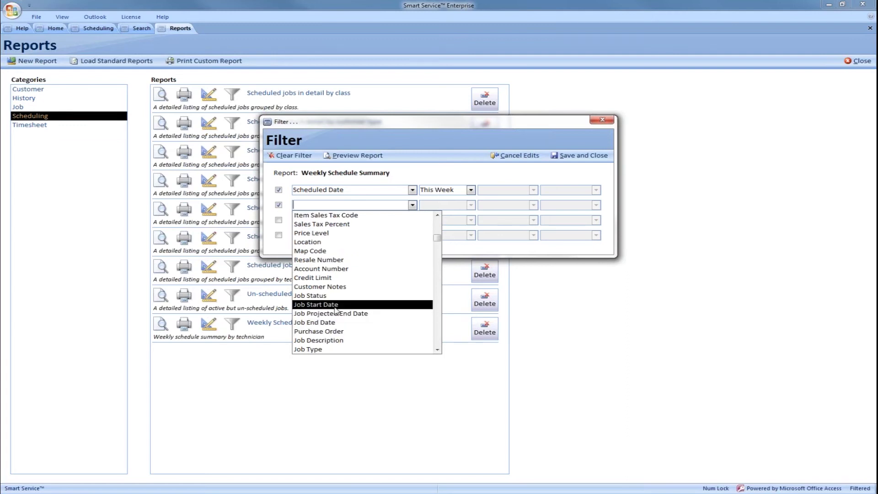
scroll(336, 310, "down", 1)
type("sched")
key("Down")
key("Tab")
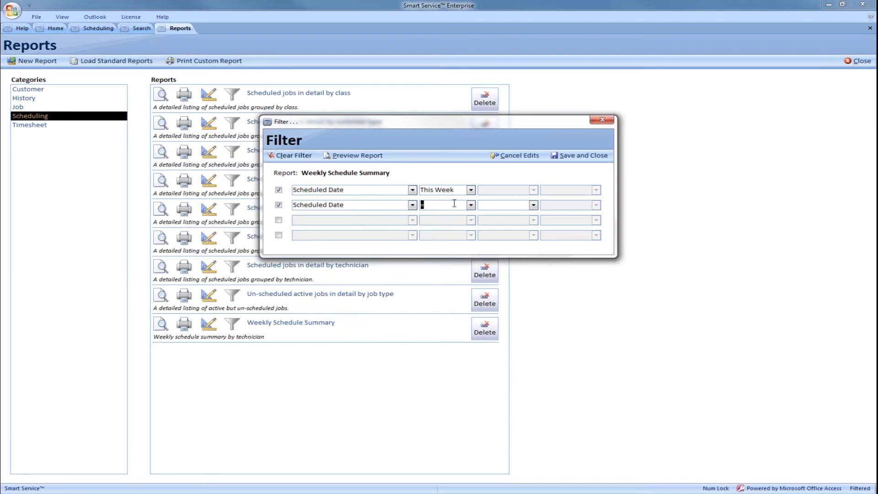
left_click(470, 205)
scroll(443, 307, "down", 1)
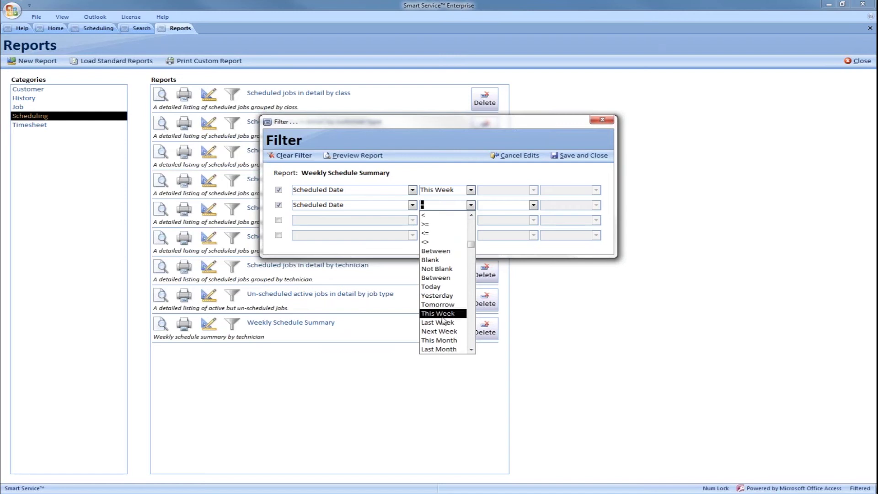
scroll(444, 320, "down", 1)
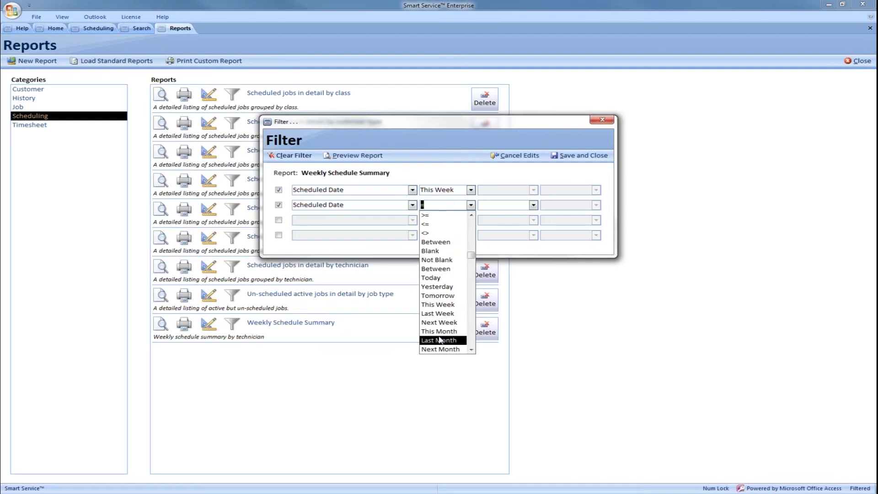
left_click(442, 332)
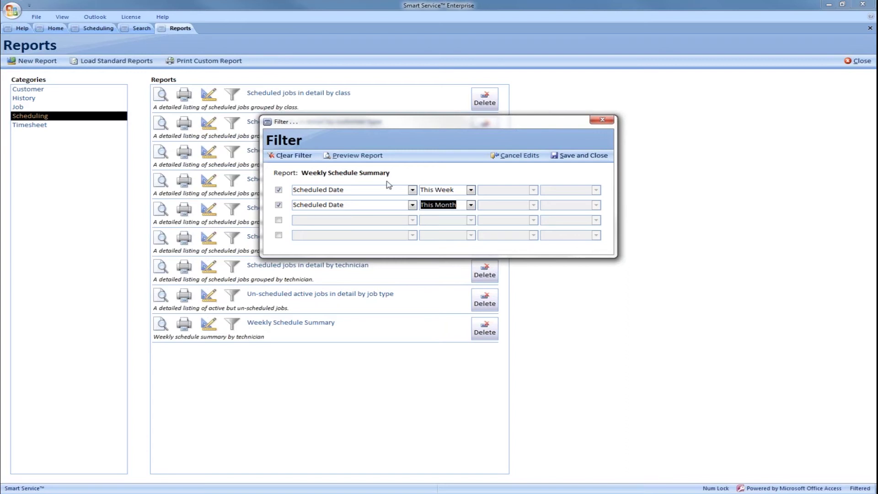
Step: Preview the report with both Scheduled Date criteria applied and close the preview
left_click(369, 156)
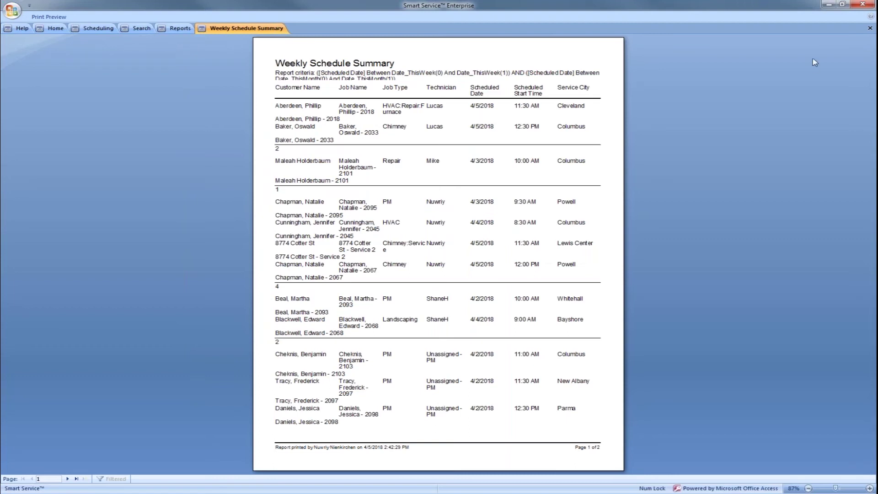
left_click(870, 28)
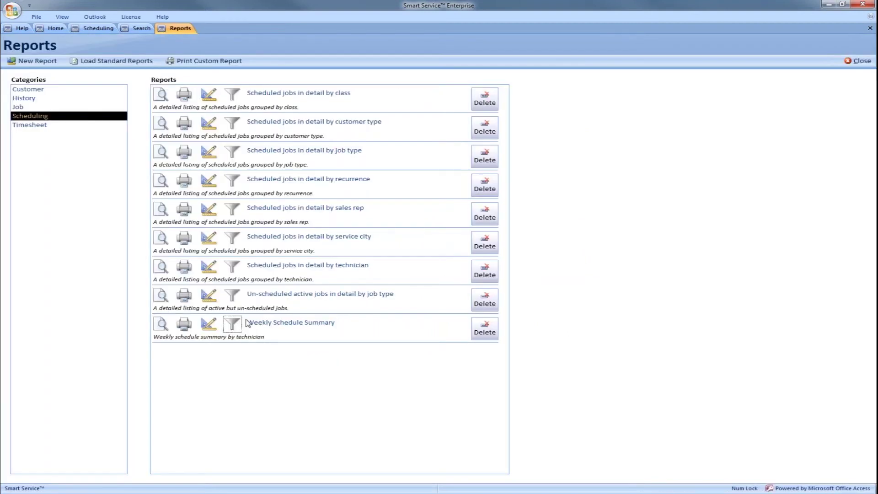
Step: Turn off the Scheduled Date This Month criterion in the Weekly Schedule Summary filter, preview the report, and close the preview
left_click(232, 323)
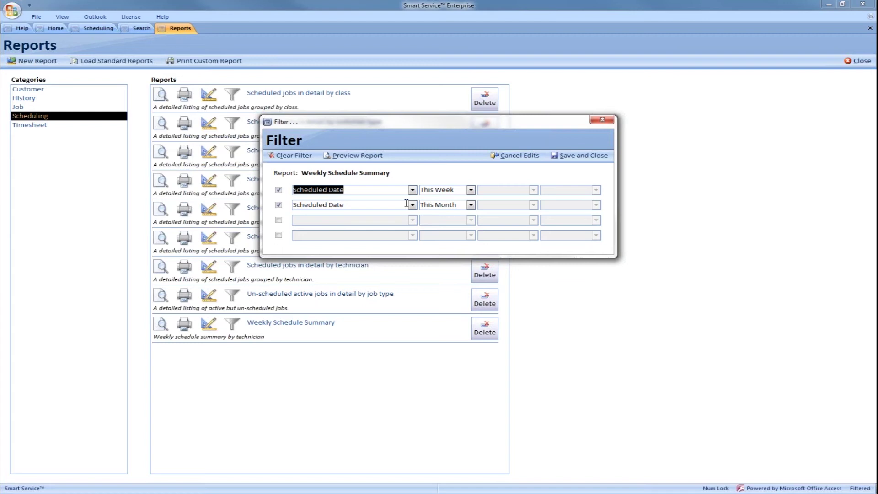
left_click(278, 204)
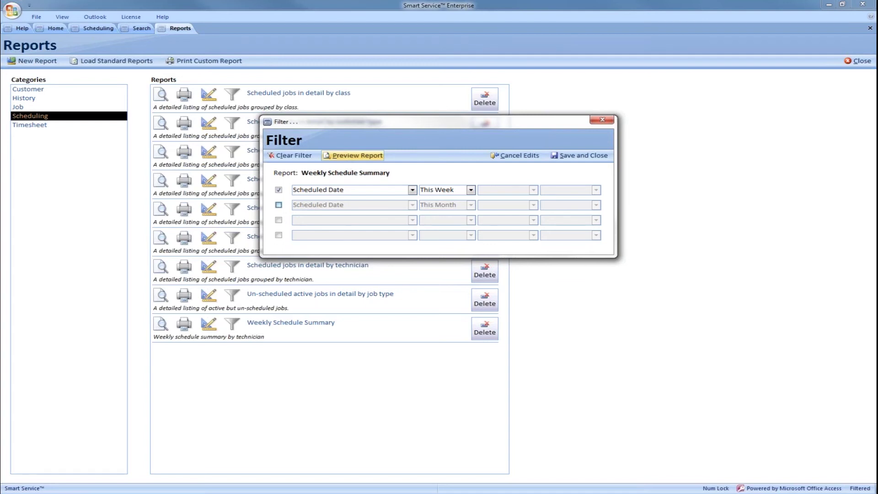
left_click(351, 155)
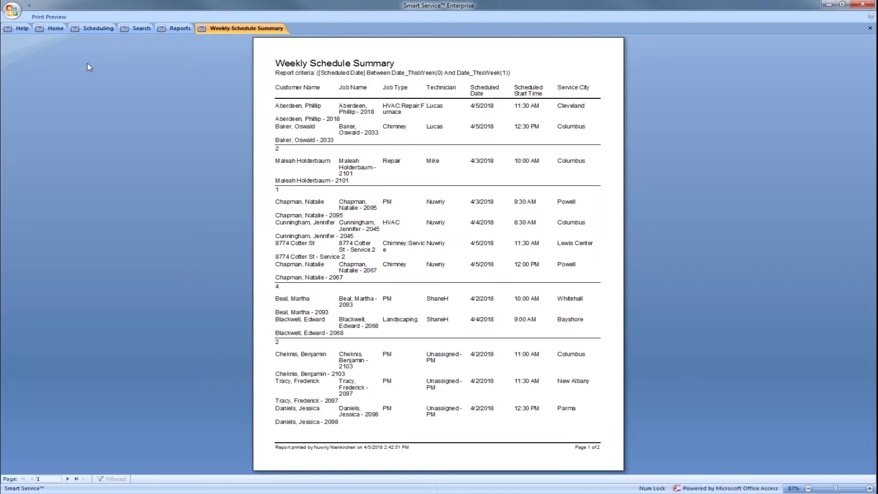
left_click(57, 19)
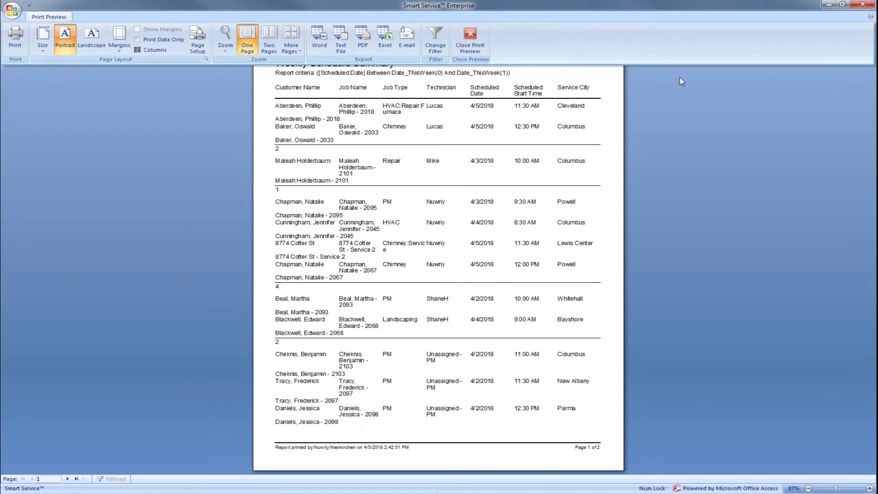
left_click(470, 37)
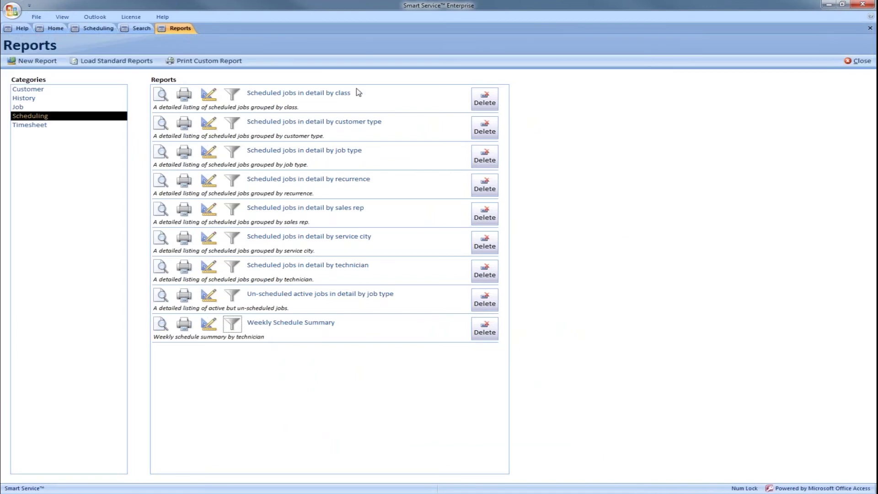
Step: Examine the available report types and the item fields offered for a new History Items report, and discard the report
left_click(37, 60)
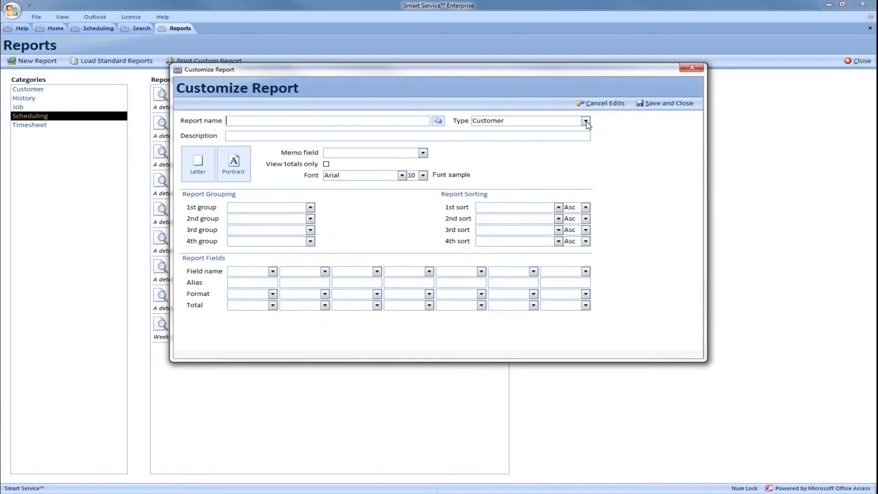
left_click(585, 121)
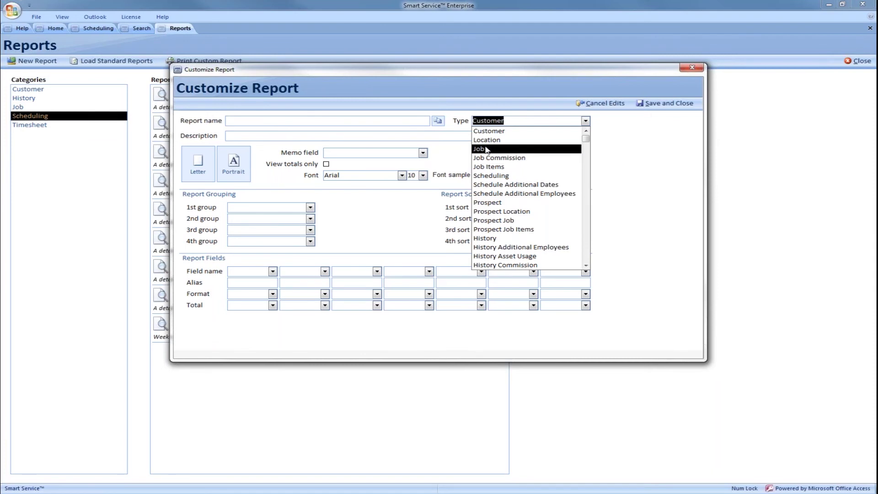
scroll(486, 150, "down", 5)
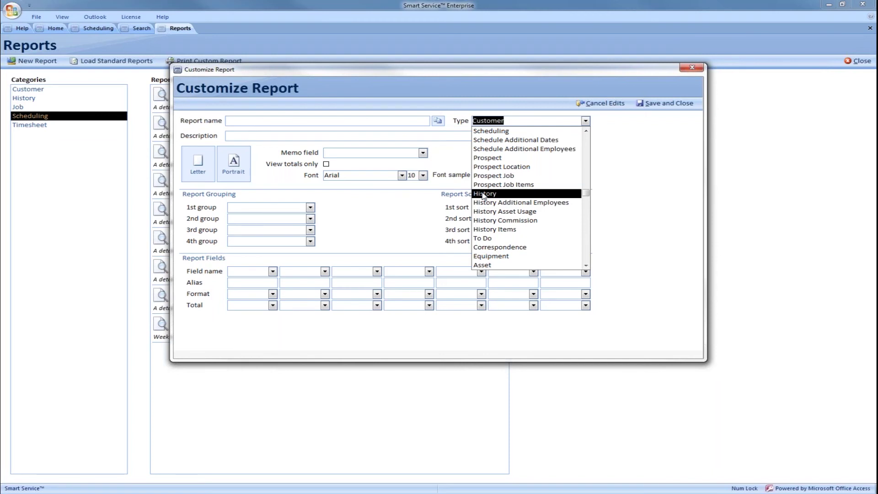
left_click(491, 229)
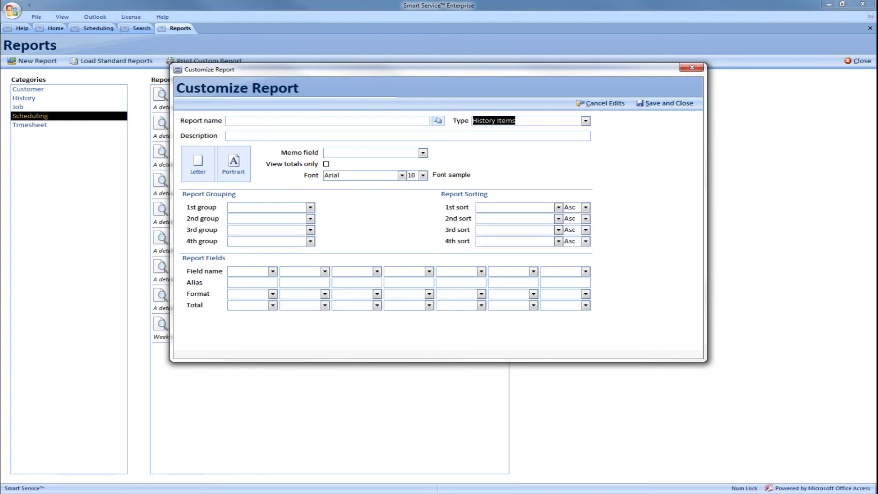
left_click(481, 273)
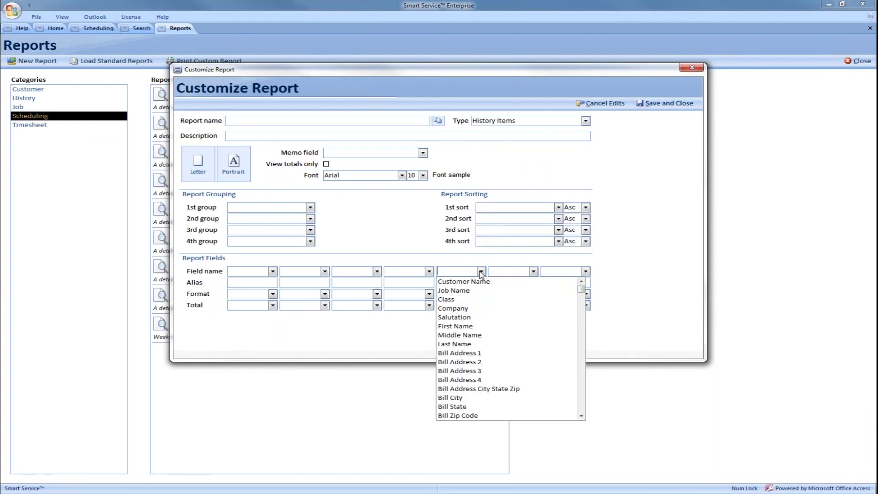
type("item")
scroll(489, 320, "down", 5)
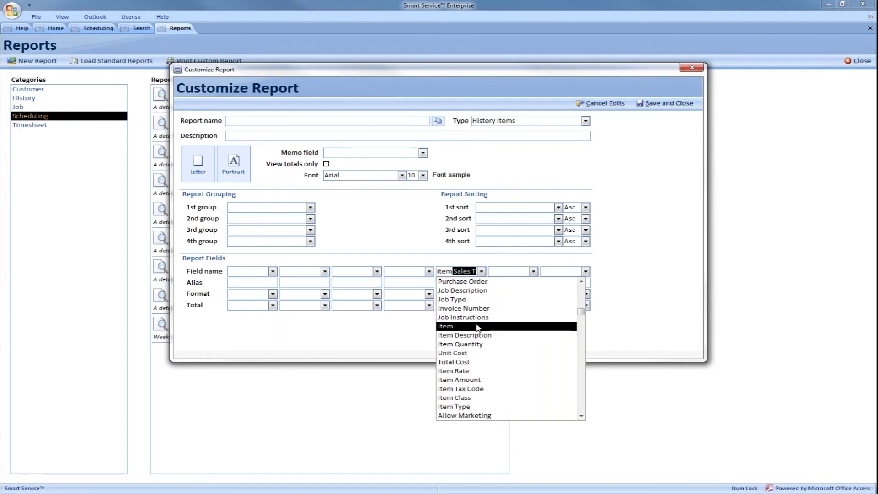
scroll(478, 327, "down", 1)
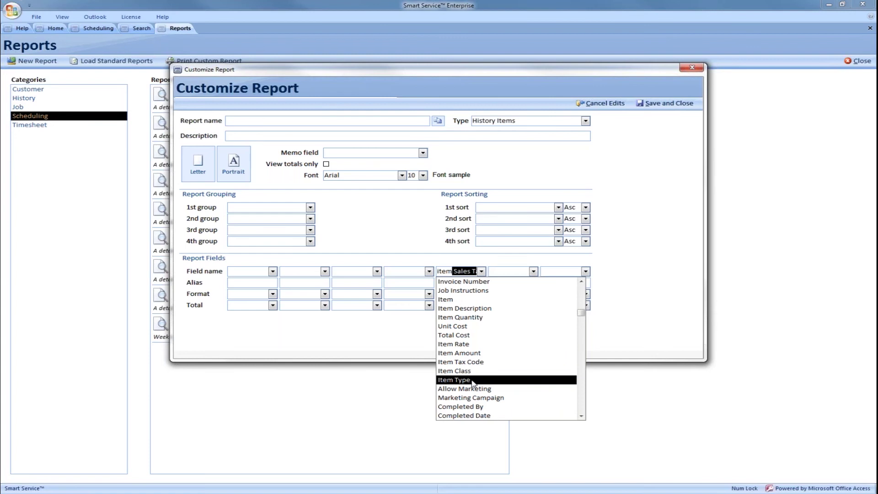
left_click(585, 121)
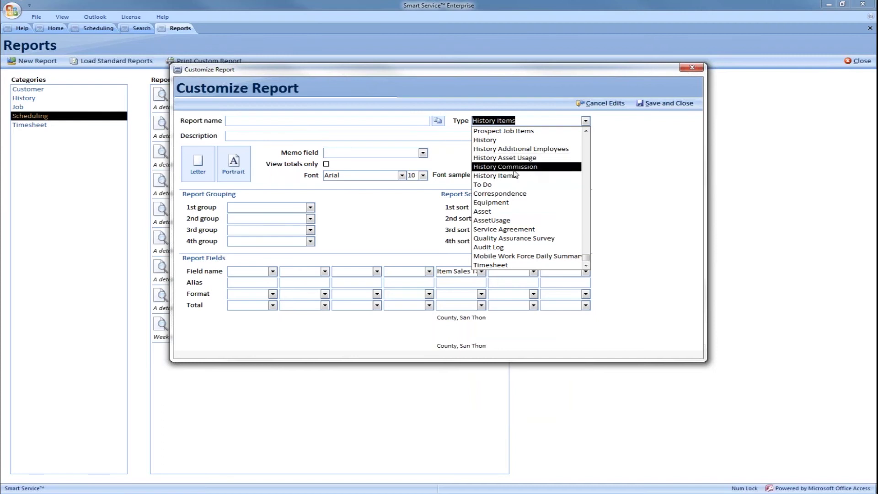
left_click(604, 102)
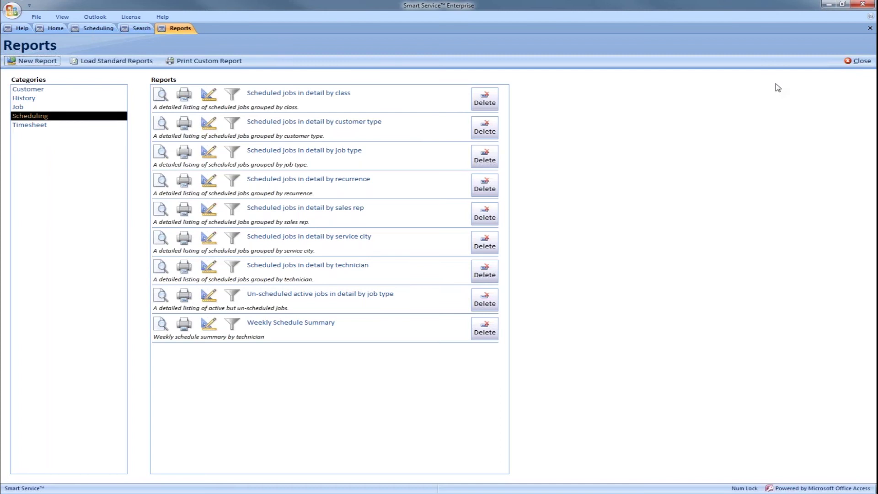
Step: Set the marketing campaign of the second customer in the Search list to Referral Customer and save the customer record
left_click(132, 28)
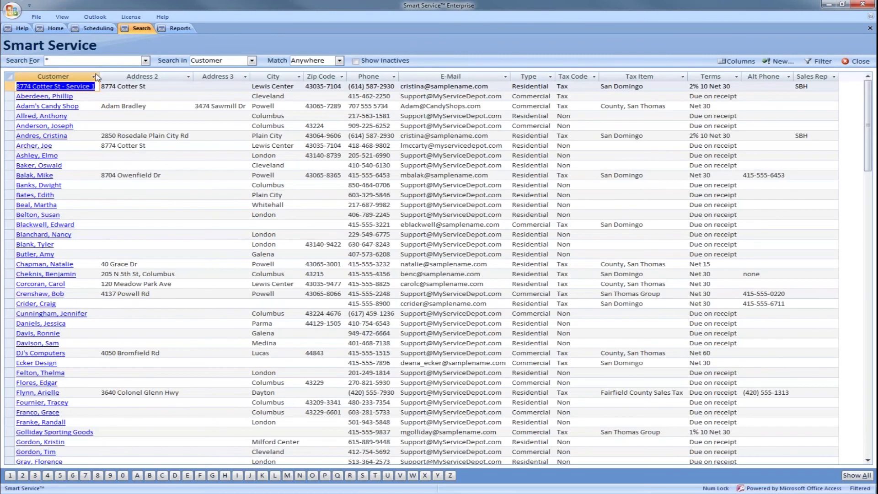
left_click(70, 97)
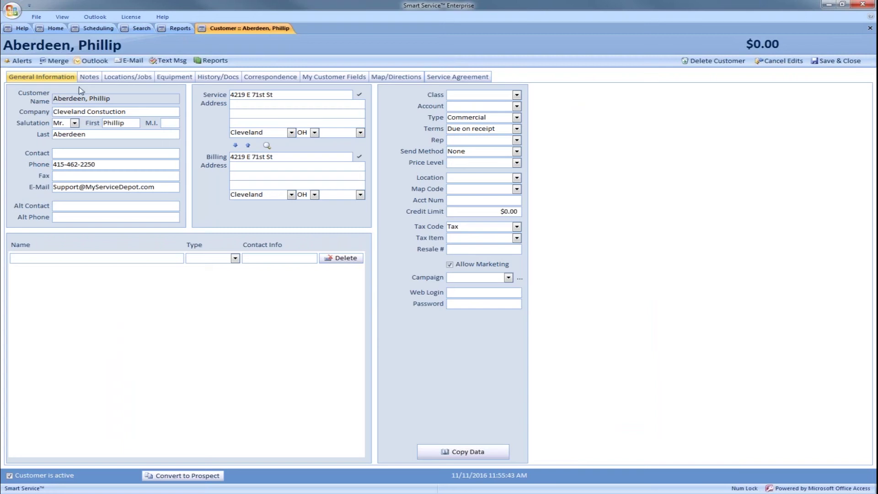
left_click(487, 278)
left_click(508, 278)
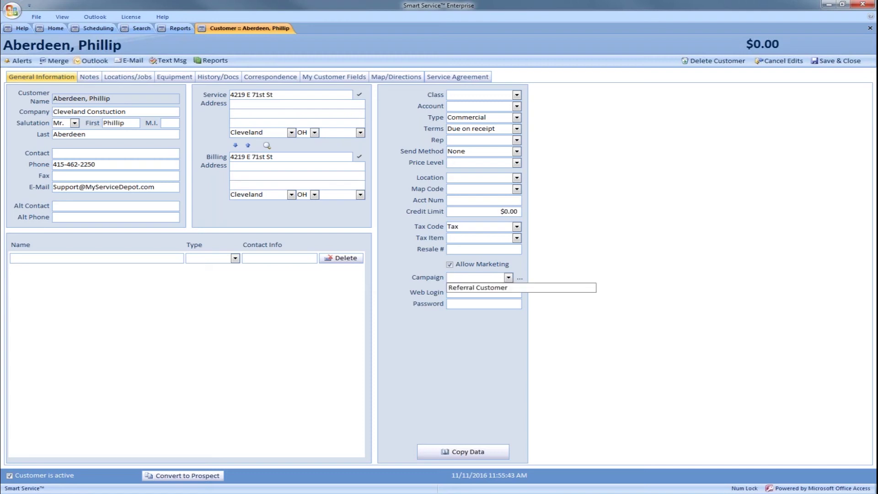
left_click(503, 288)
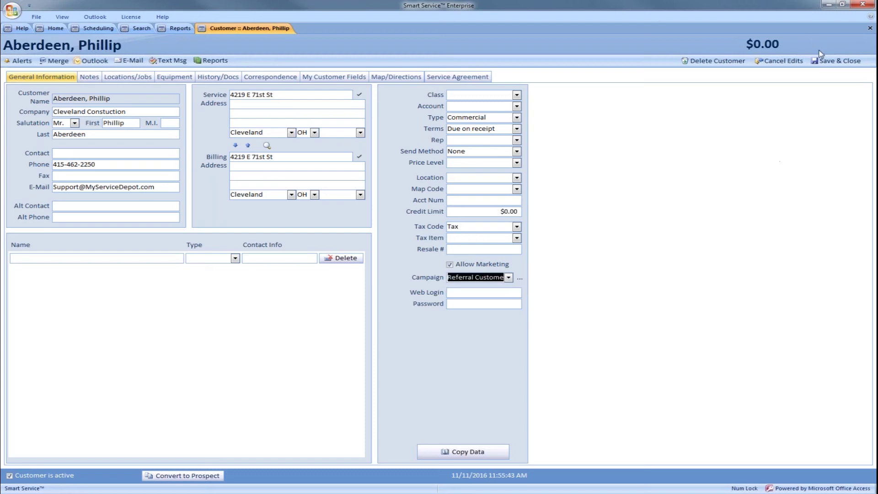
left_click(836, 61)
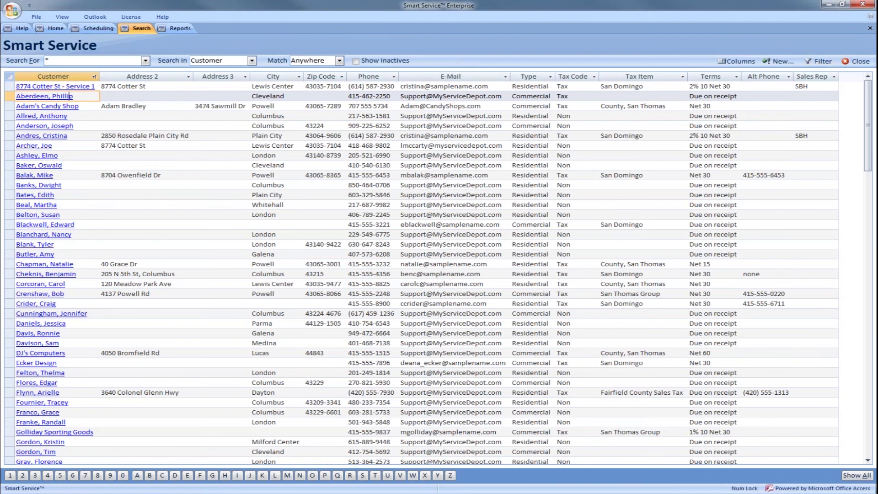
Step: Start a new custom report of type Customer and name it New Customers by Source
left_click(176, 32)
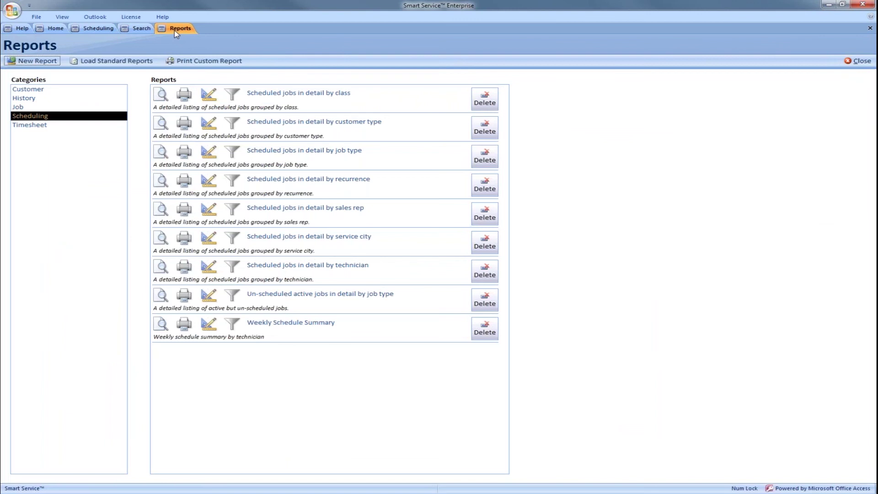
left_click(53, 63)
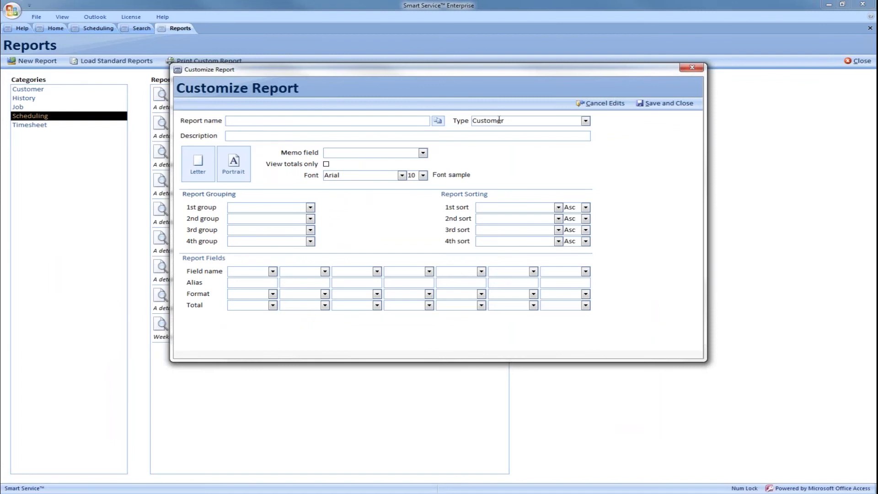
type("New CUstomer")
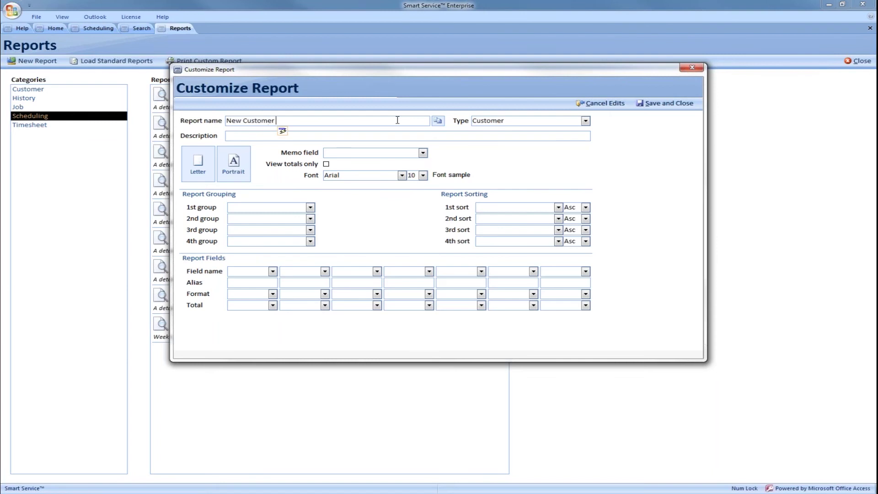
type("s by Source")
Step: Set the report's first two fields to Customer Name and Service City
left_click(273, 272)
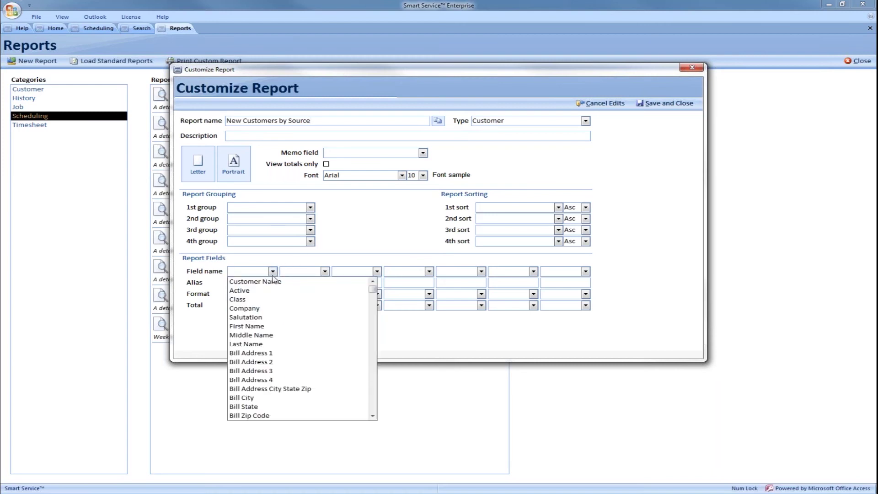
left_click(272, 282)
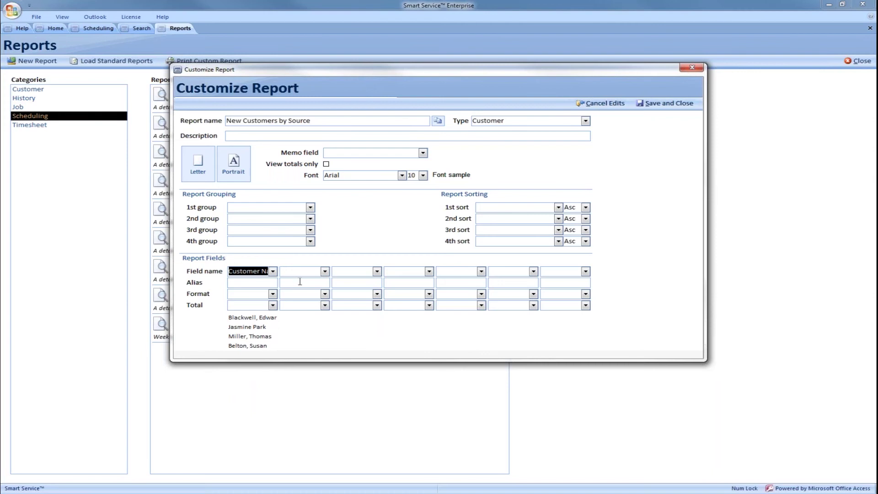
left_click(325, 272)
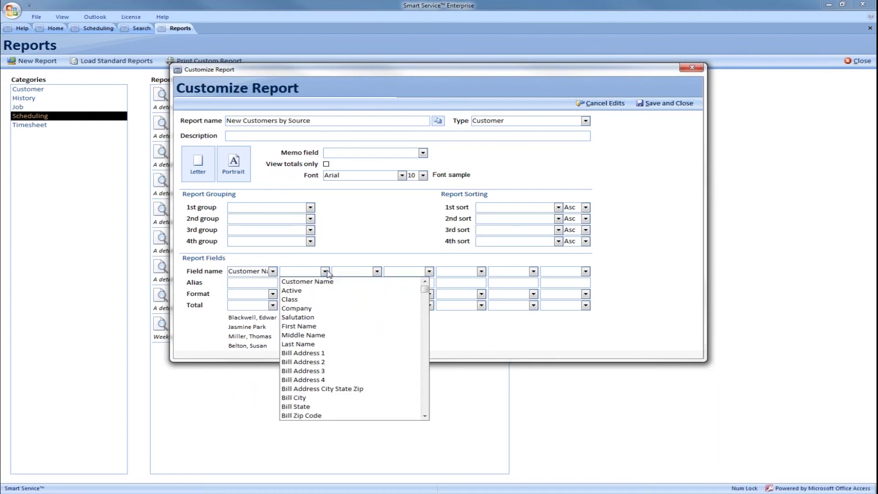
type("service Addr")
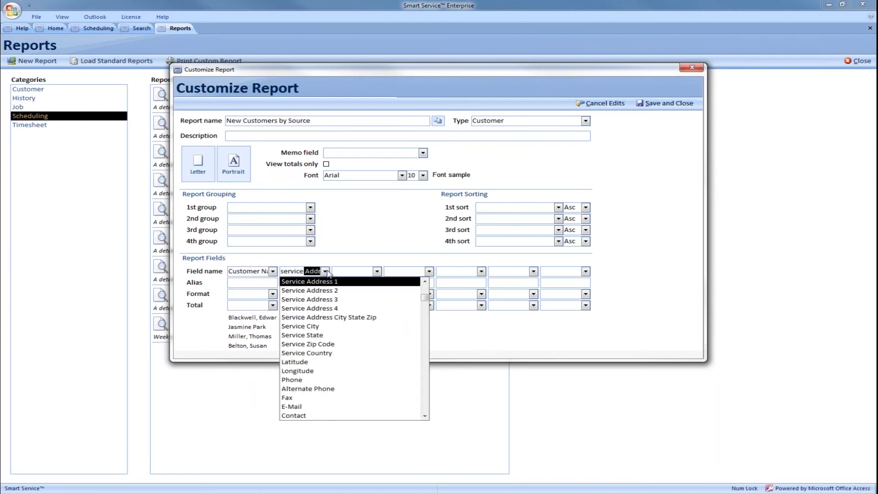
key("Down")
key("Down")
key("Down")
key("Down")
key("Down")
key("Return")
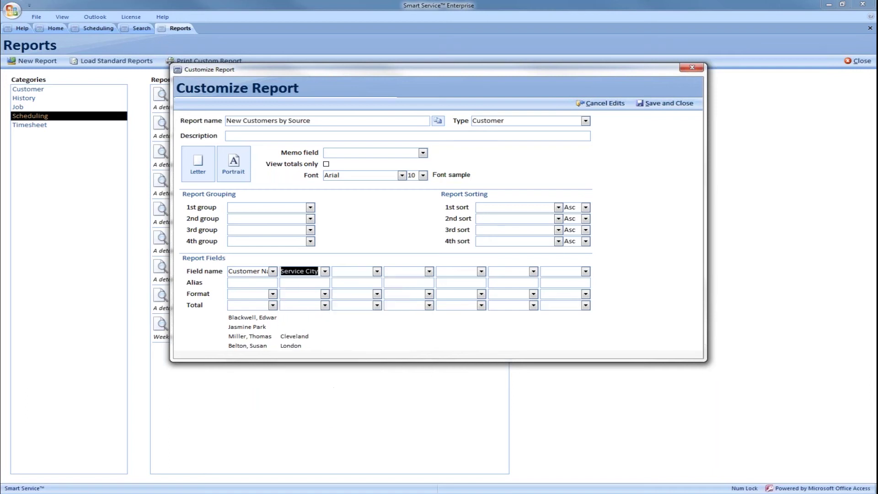
Step: Set the report's third field to Type and its fourth field to Marketing Campaign
left_click(377, 272)
type("type")
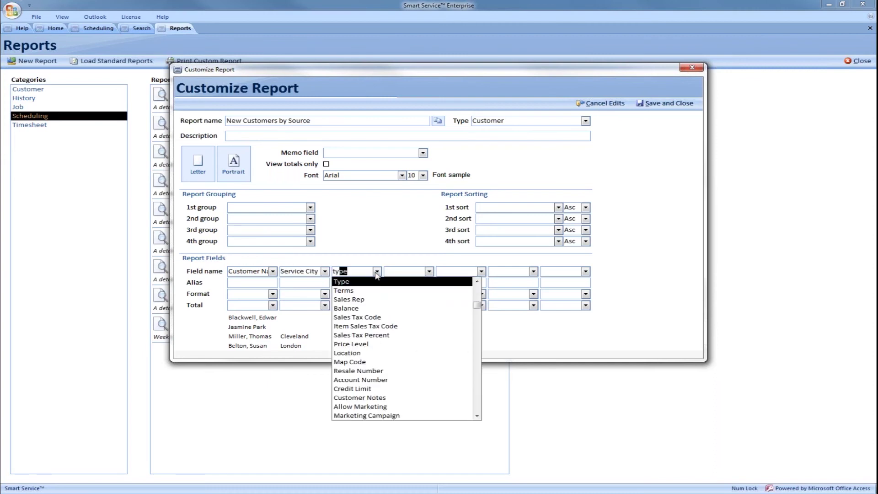
key("Tab")
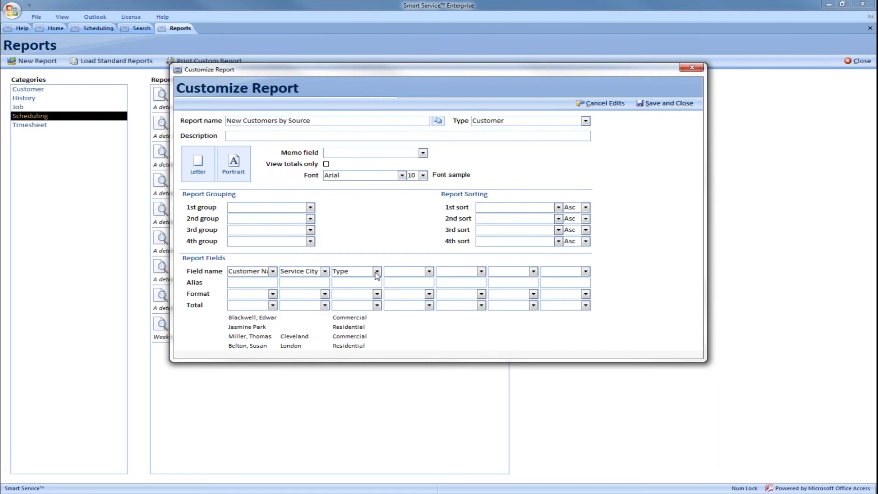
type("marketing C")
left_click(428, 271)
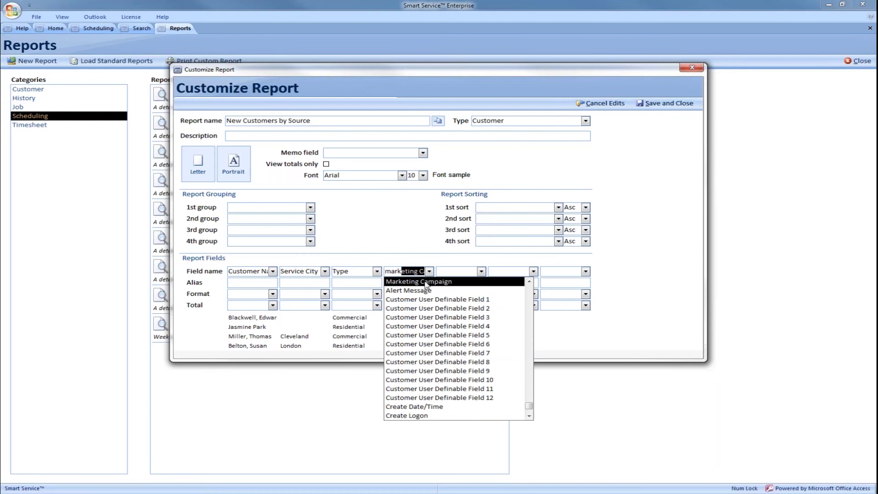
left_click(425, 281)
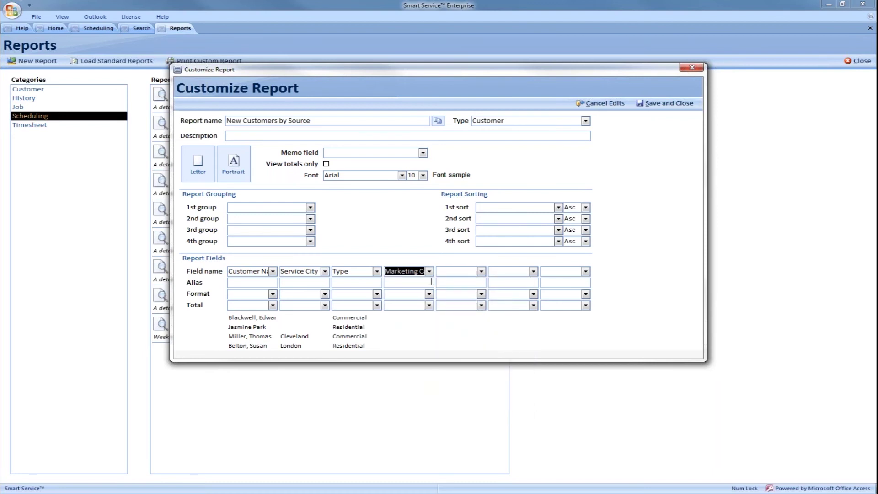
Step: Set the report's fifth field to Create Date/Time
left_click(481, 272)
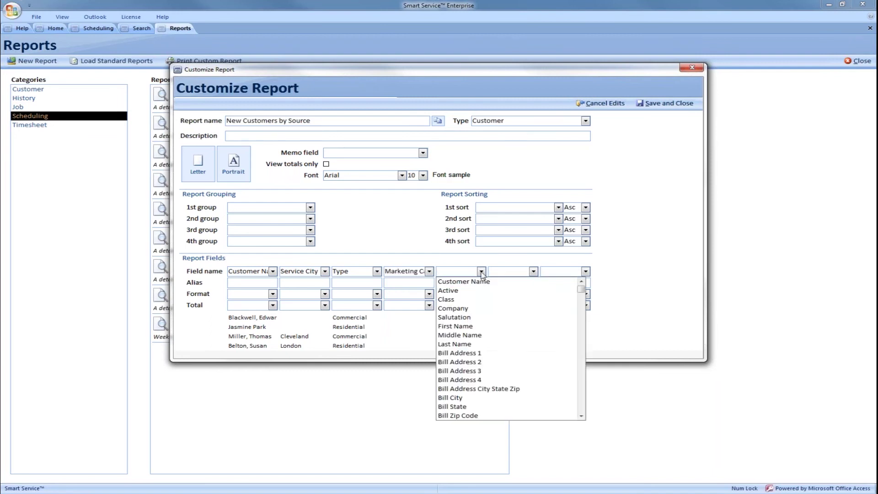
type("create Date/")
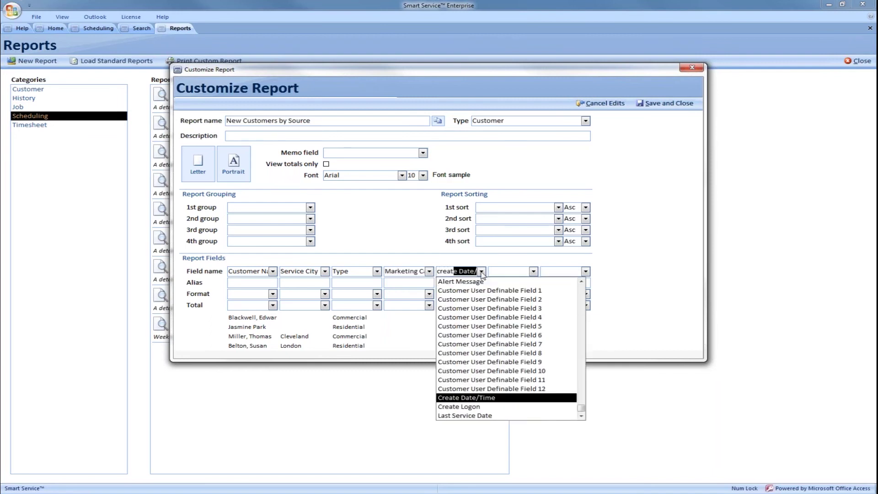
key("Tab")
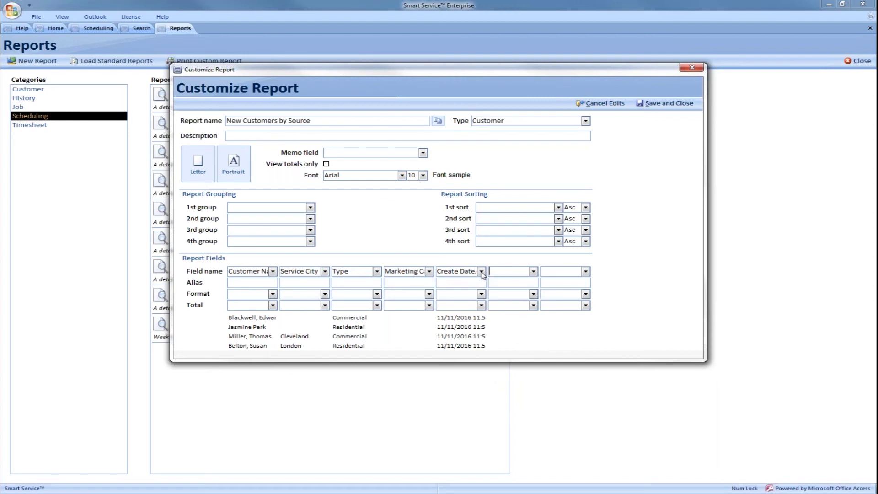
Step: Sort the New Customers by Source report first by Create Date/Time in ascending order and save the report
left_click(559, 207)
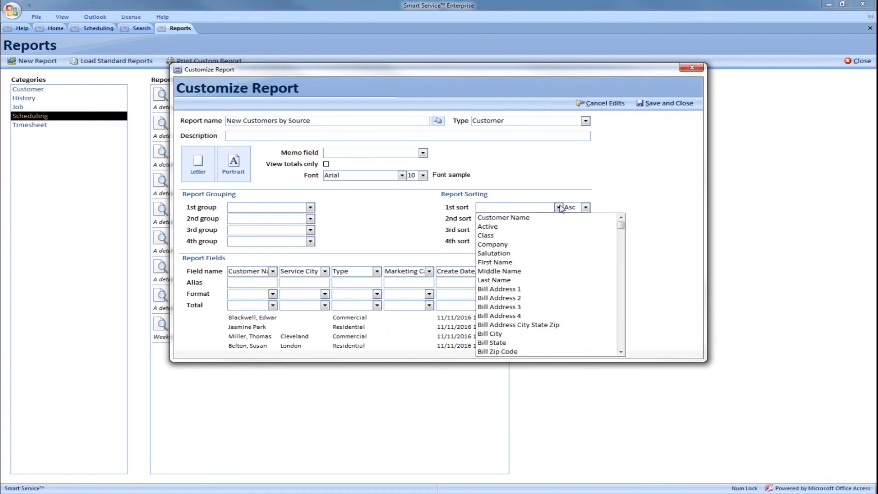
type("create Date/Time")
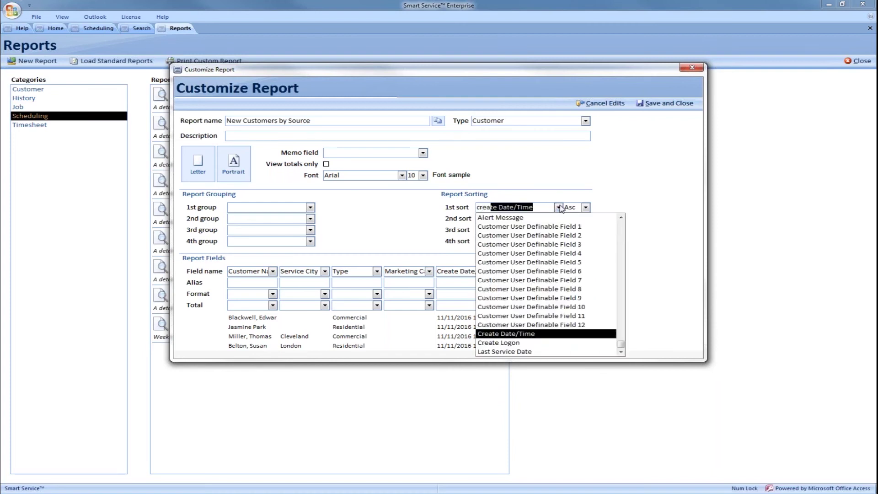
key("Tab")
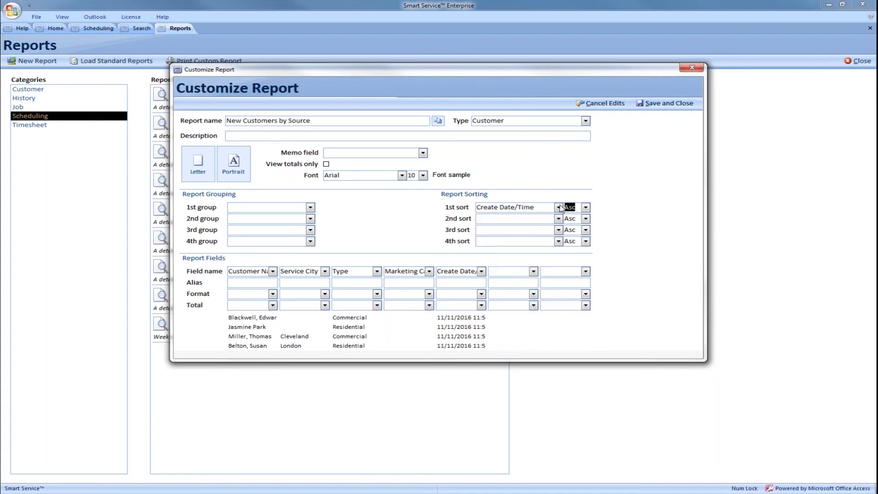
left_click(665, 105)
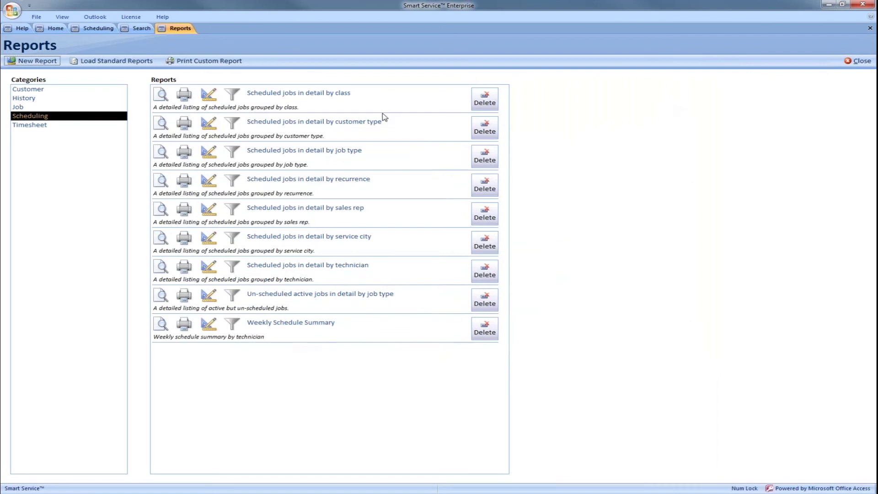
Step: Open the second customer in the search list to check its campaign and creation date, and close the record
left_click(137, 28)
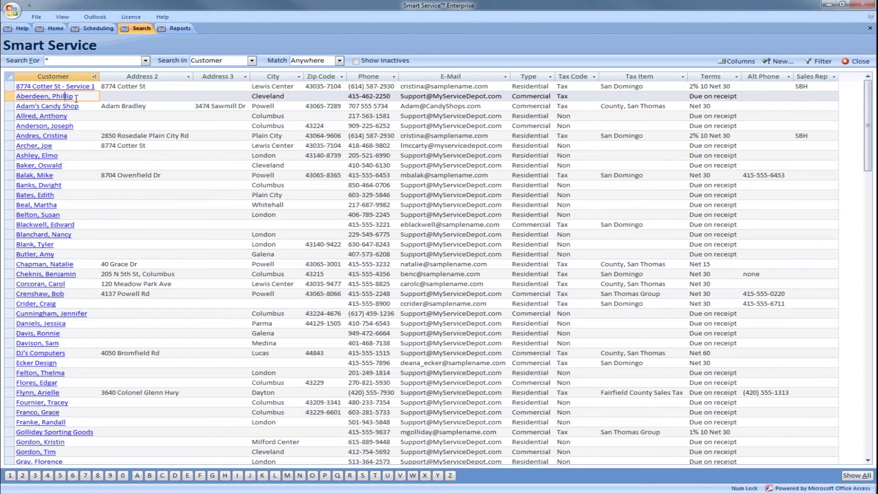
left_click(45, 97)
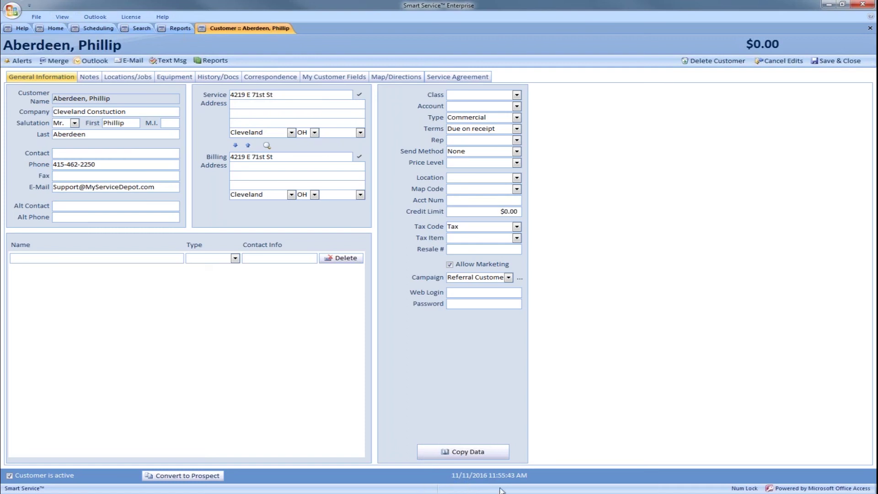
left_click(837, 61)
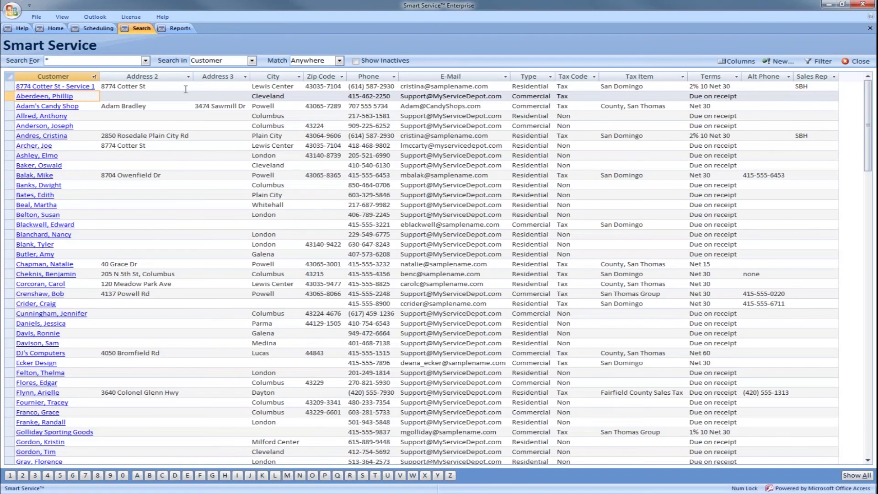
Step: Filter the New Customers by Source report in the Customer category to Marketing Campaign Not Blank and save the filter
left_click(179, 29)
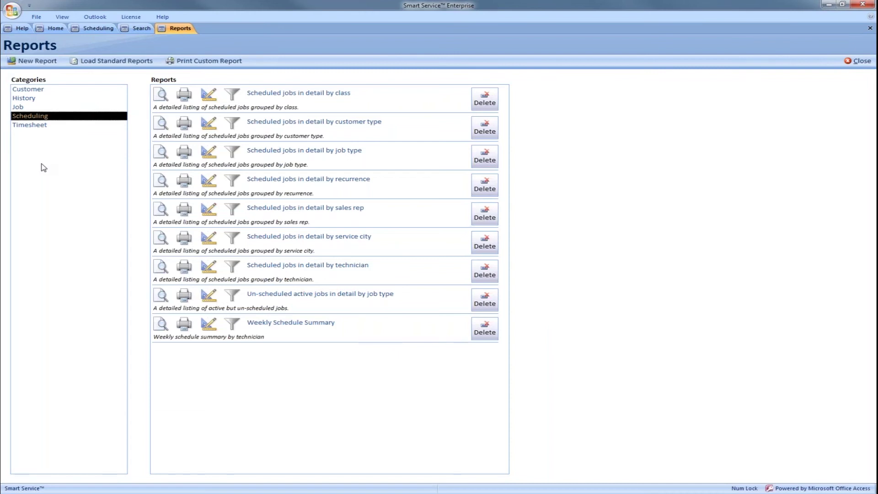
left_click(49, 93)
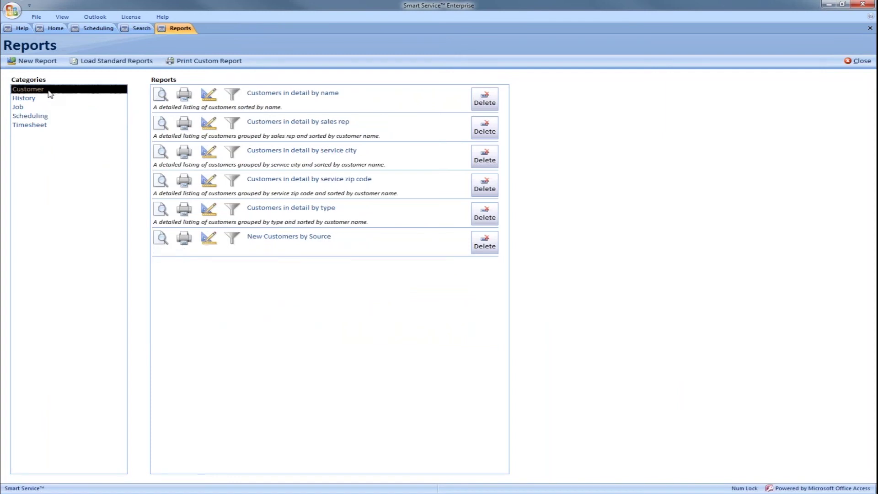
left_click(234, 239)
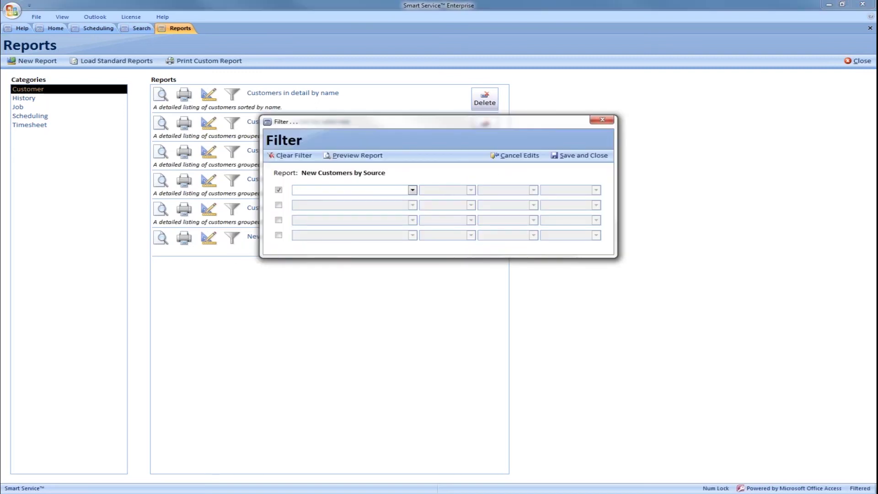
left_click(412, 190)
type("Mar")
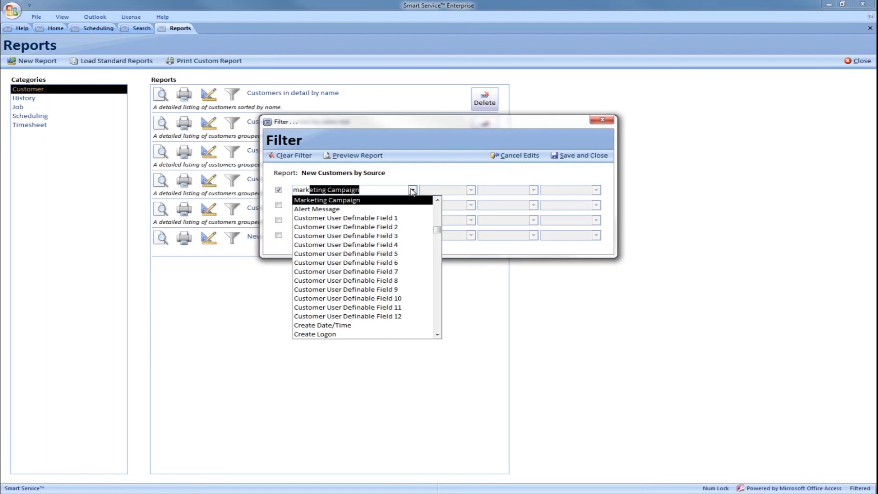
key("Return")
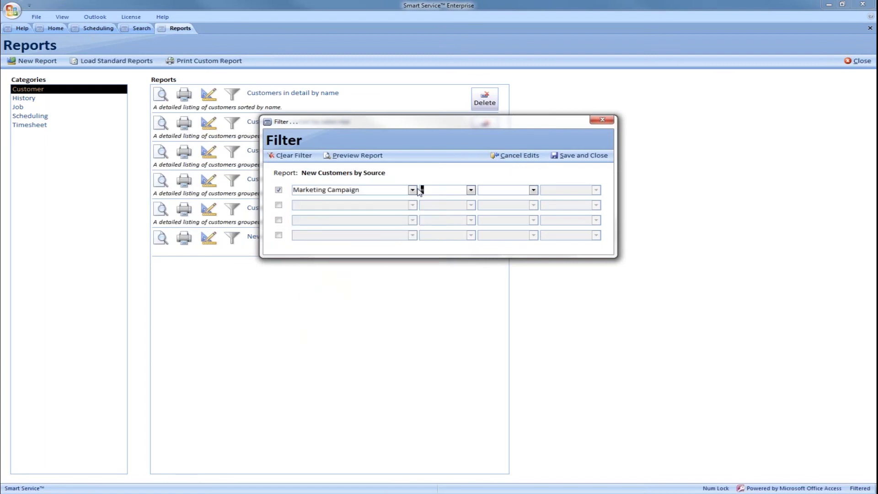
left_click(471, 190)
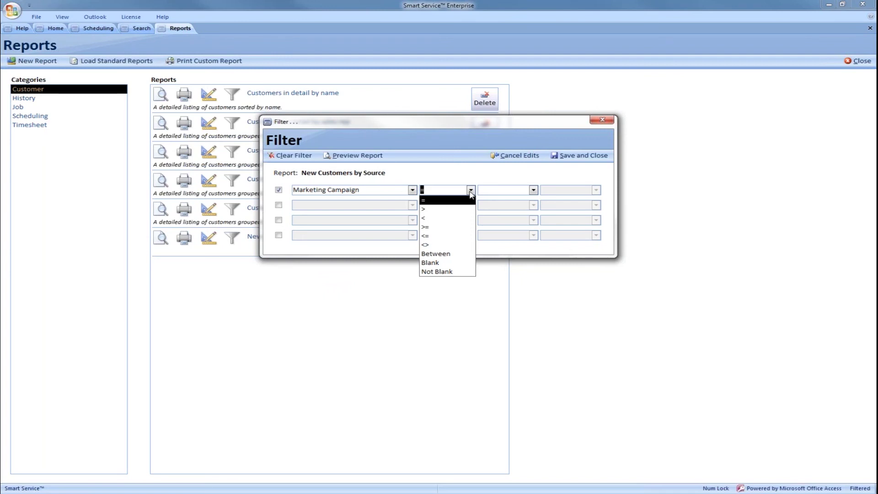
left_click(448, 272)
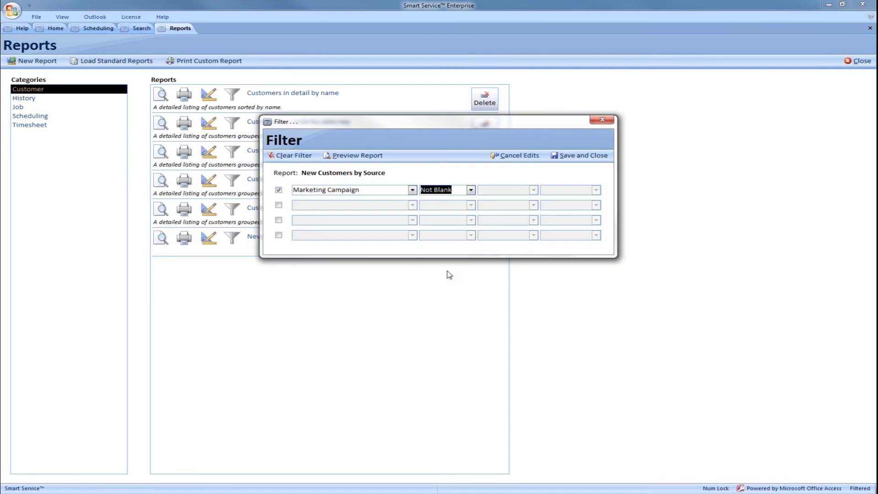
left_click(565, 156)
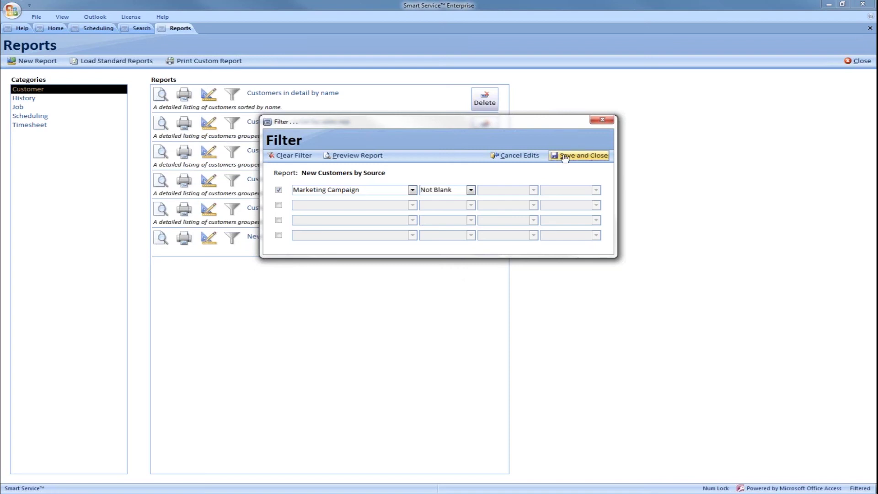
Step: Preview the New Customers by Source report, examine its customer and campaign rows, and close the preview
left_click(161, 242)
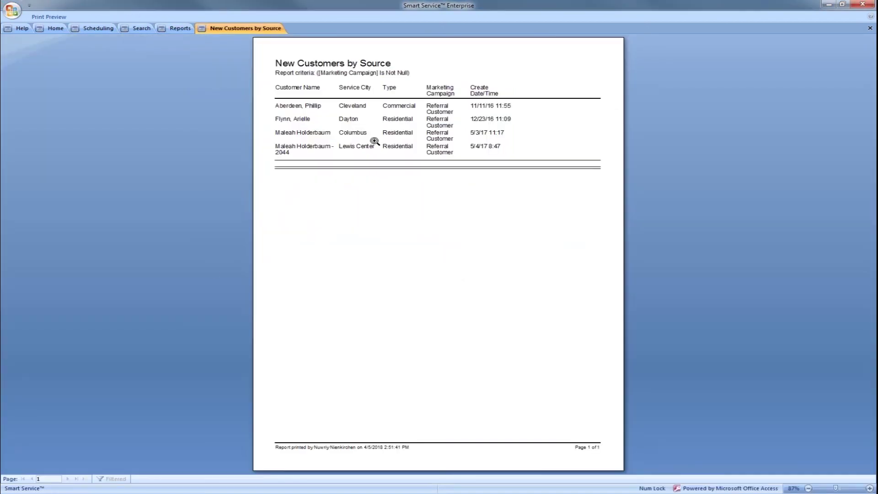
left_click(374, 140)
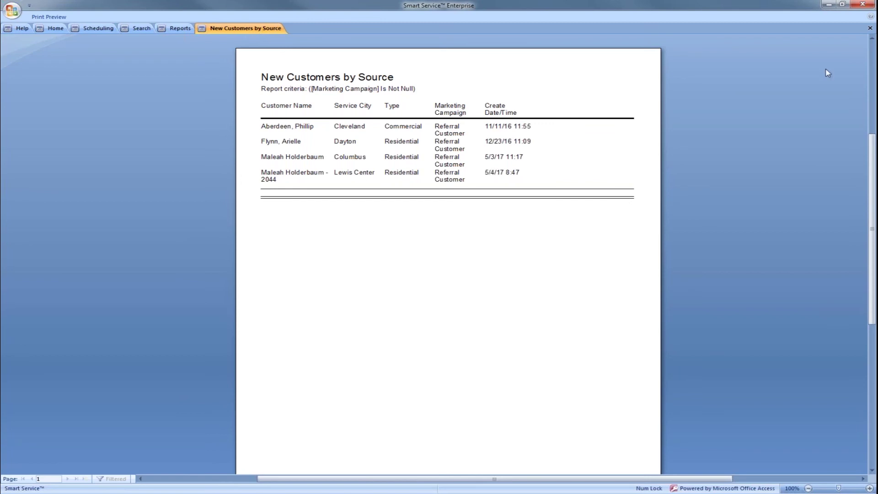
left_click(870, 29)
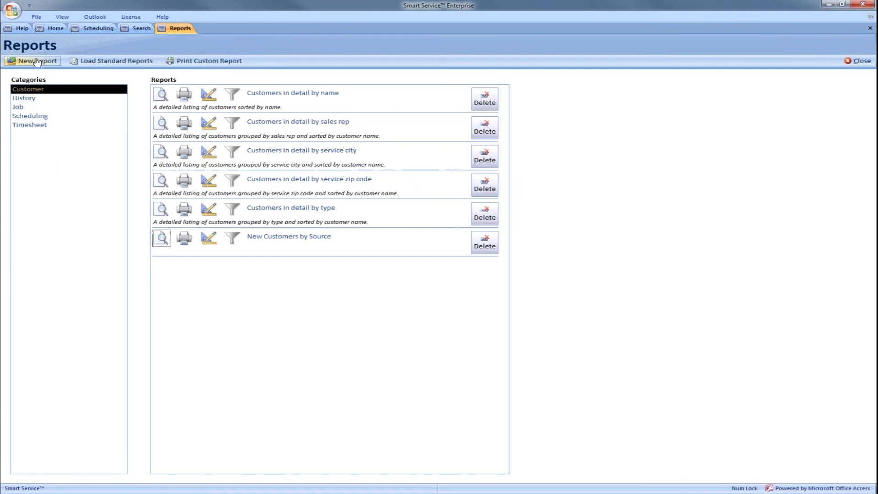
Step: Start a new custom report named Posted Services and set its type to History
left_click(25, 108)
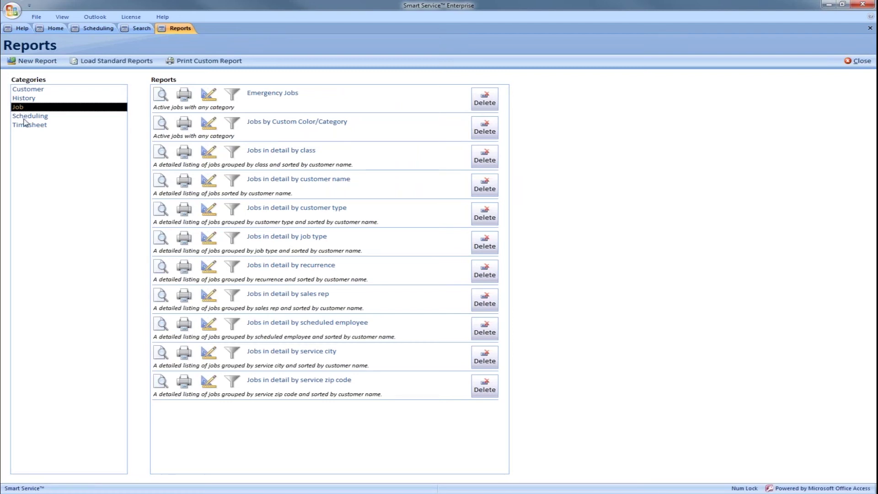
left_click(44, 64)
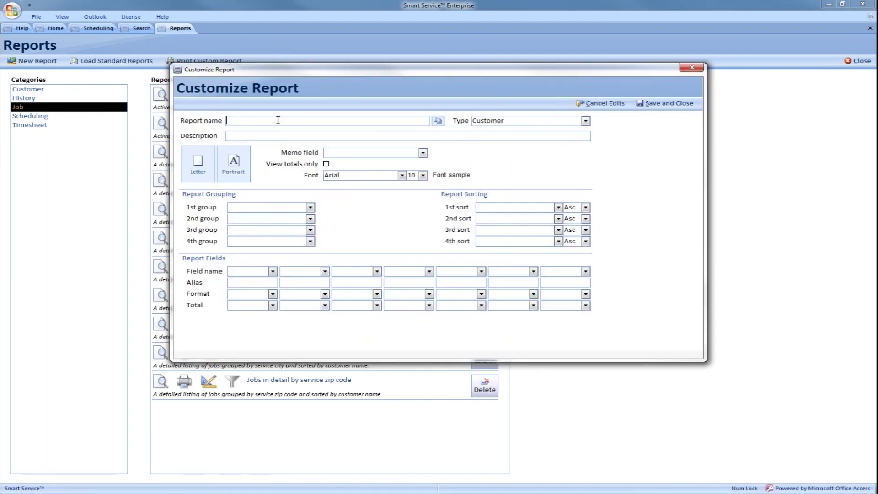
type("Posted")
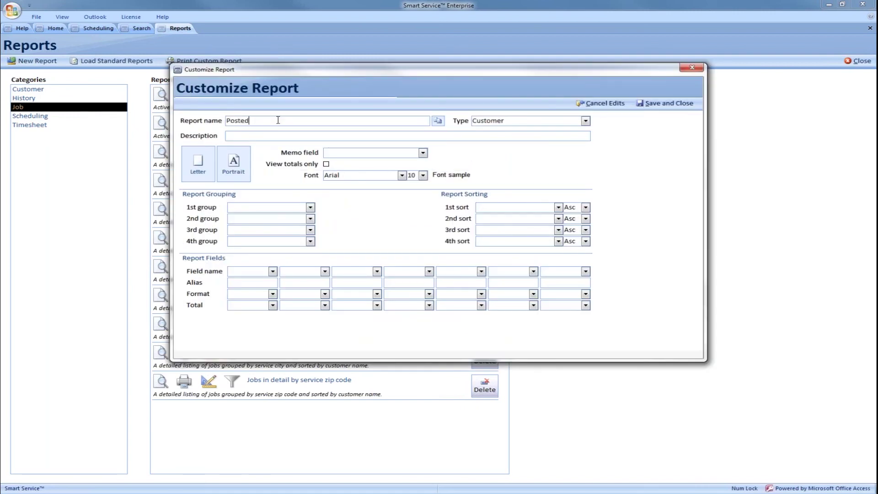
type(" Services")
left_click(586, 121)
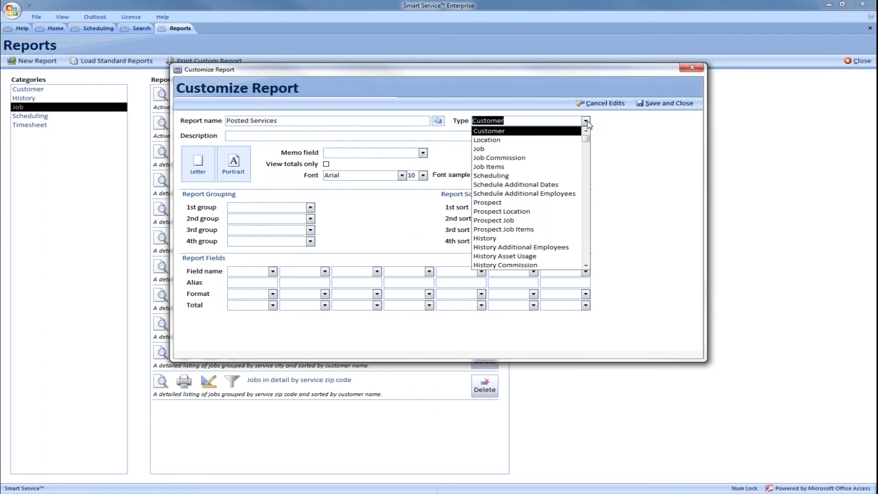
type("job")
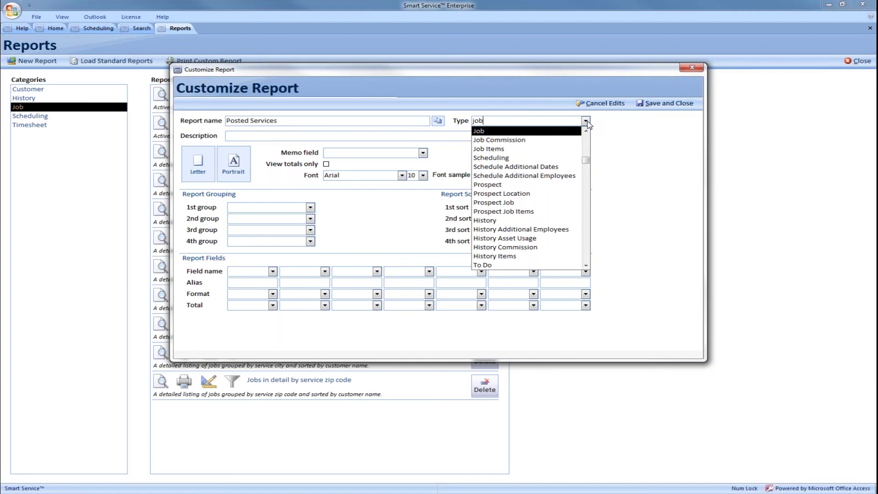
left_click(586, 121)
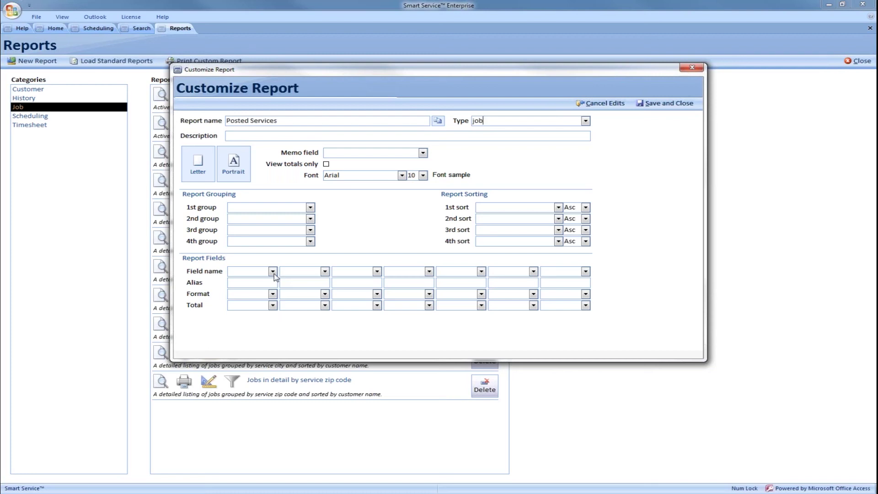
left_click(585, 120)
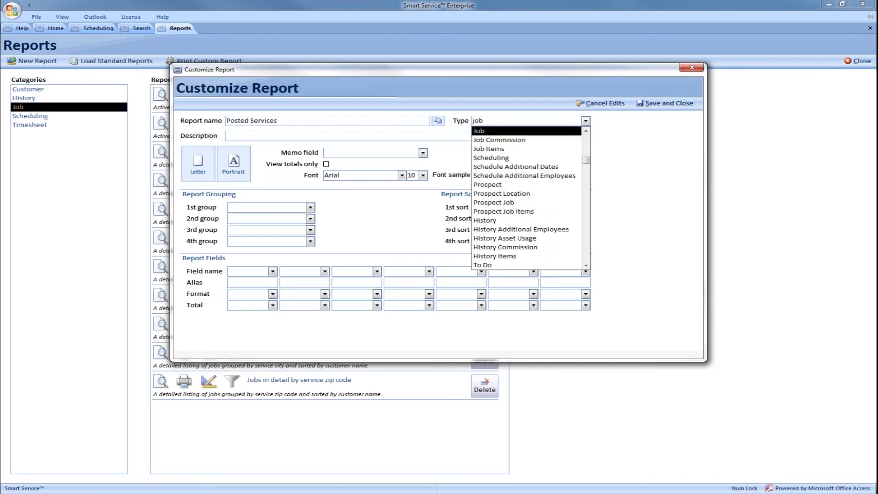
left_click(485, 220)
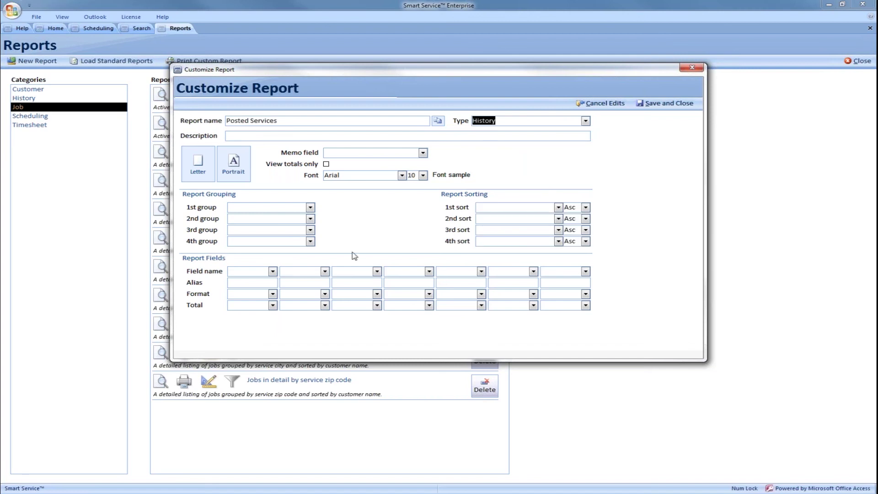
Step: Set the Posted Services report's first two fields to Job Name and Completed By
left_click(273, 272)
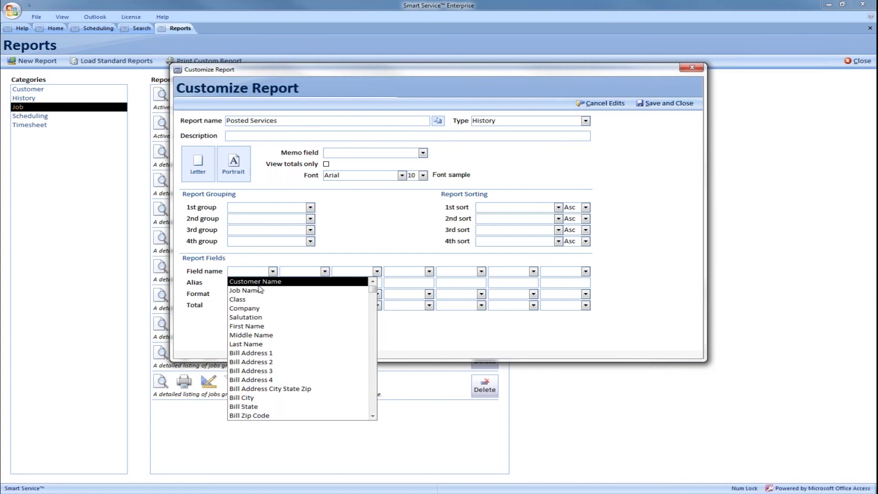
left_click(257, 291)
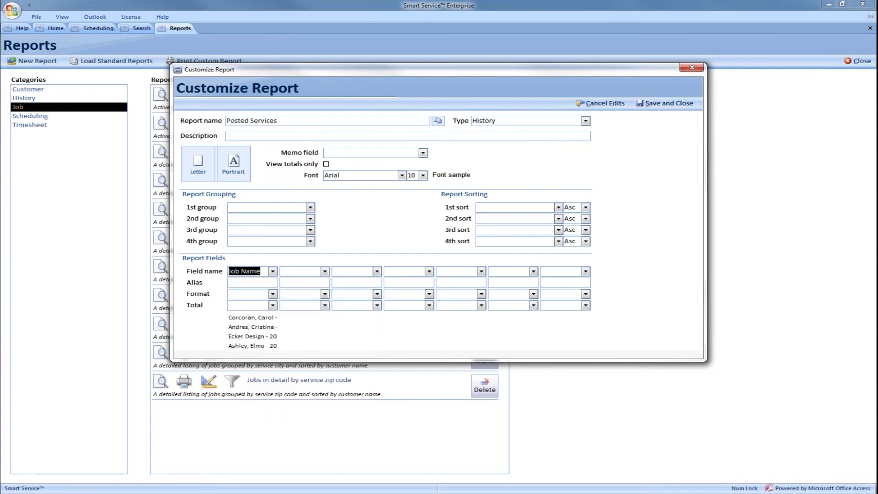
left_click(327, 272)
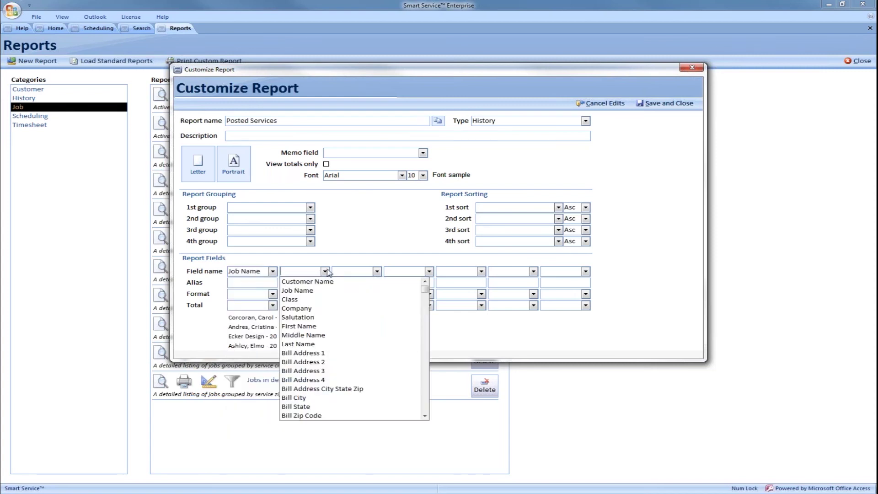
type("com")
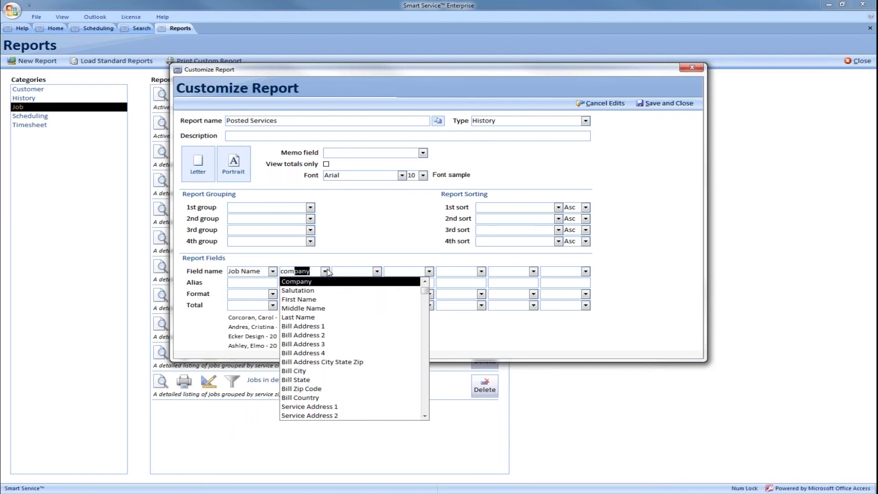
type("pleted B")
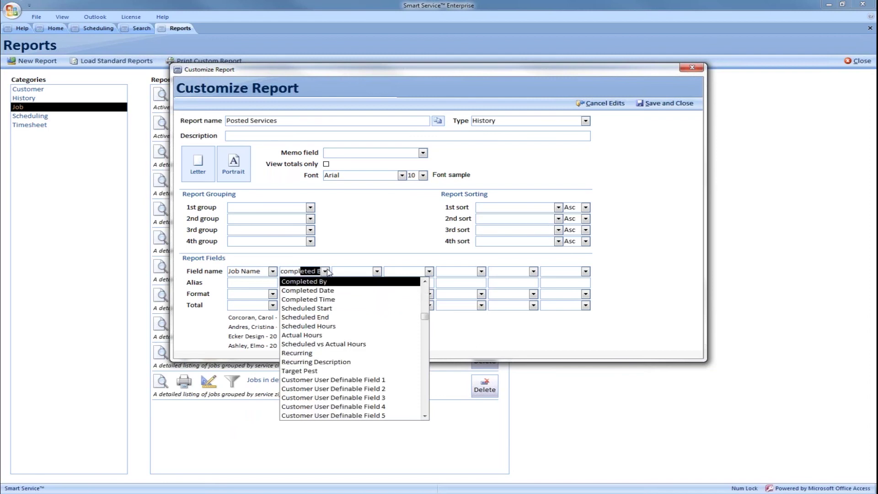
key("Return")
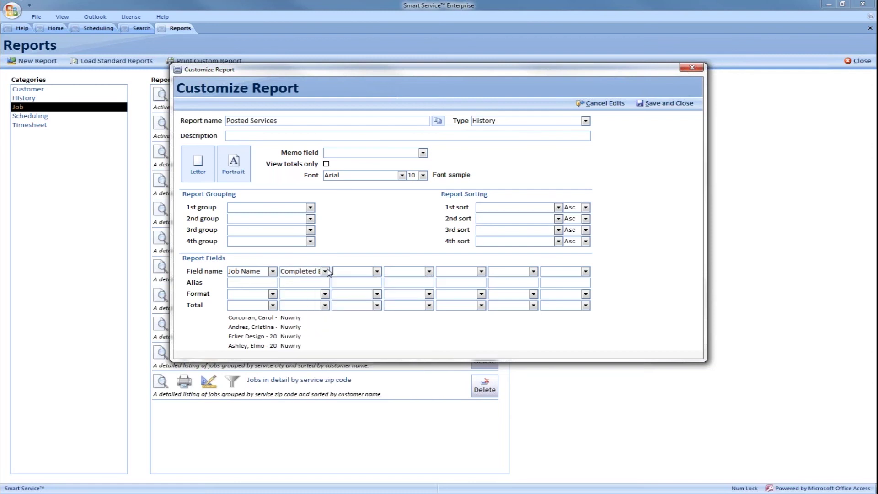
Step: Set the Posted Services report's third and fourth fields to Completed Date and Posted By
left_click(376, 271)
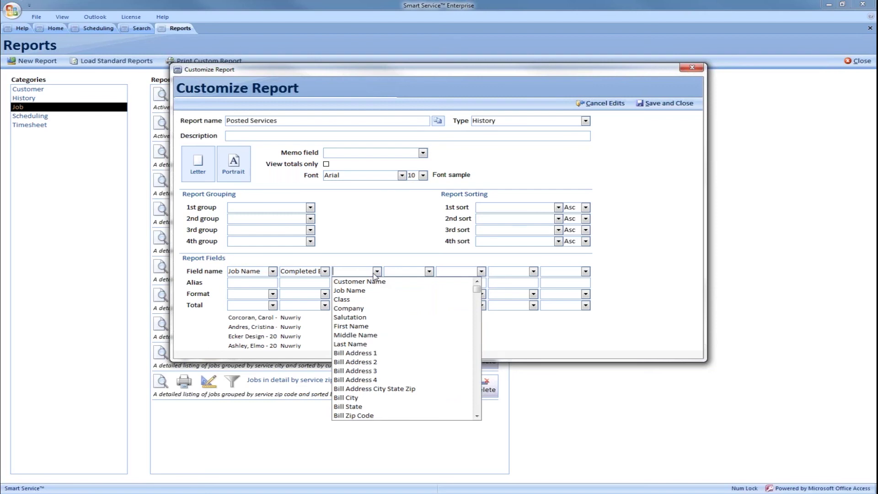
type("completed B")
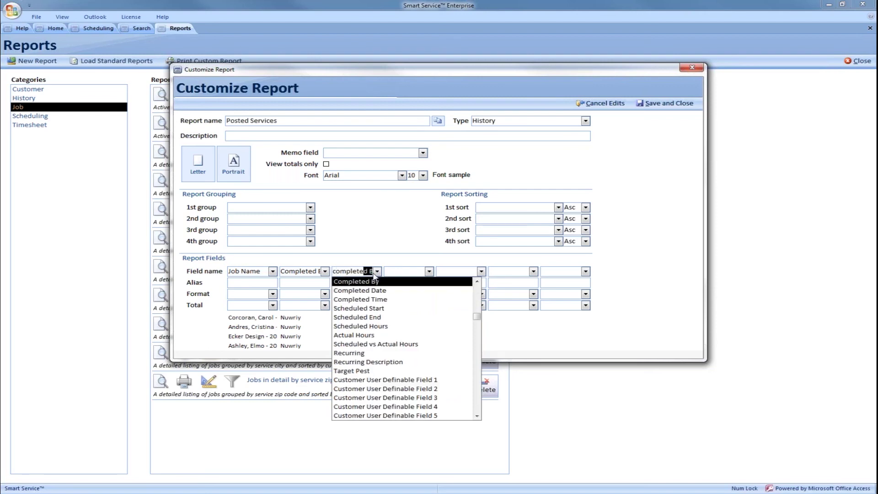
key("Down")
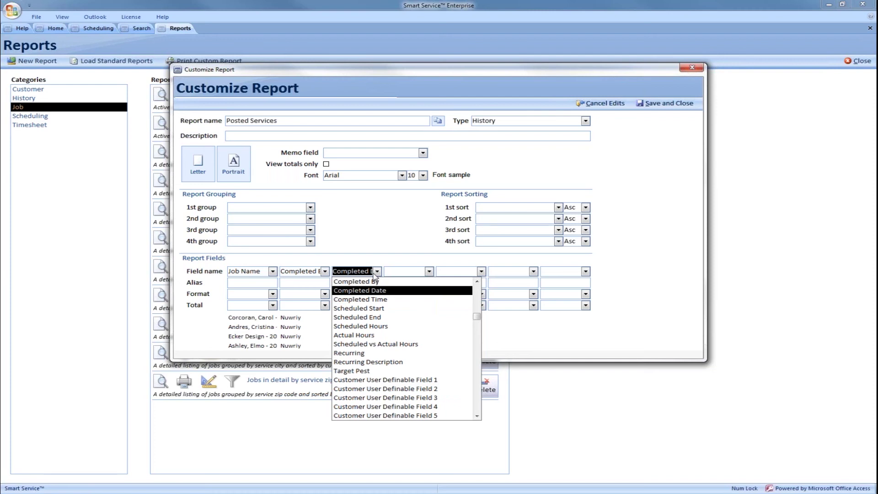
key("Return")
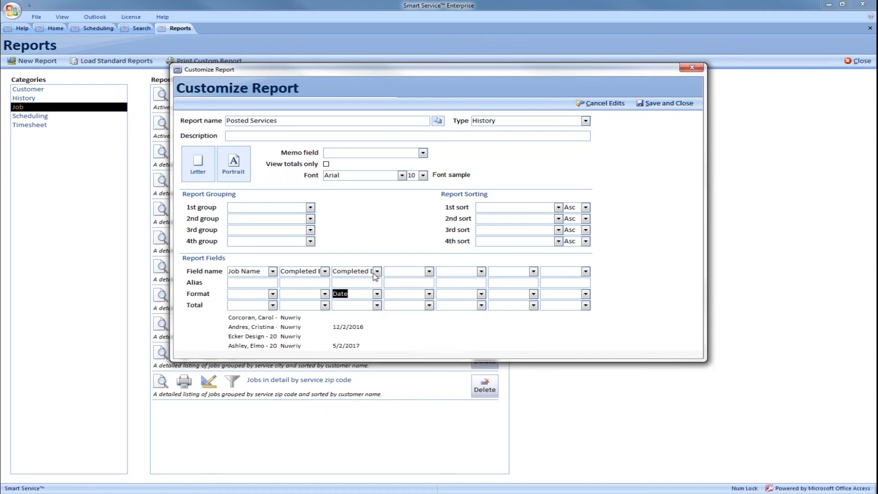
left_click(429, 272)
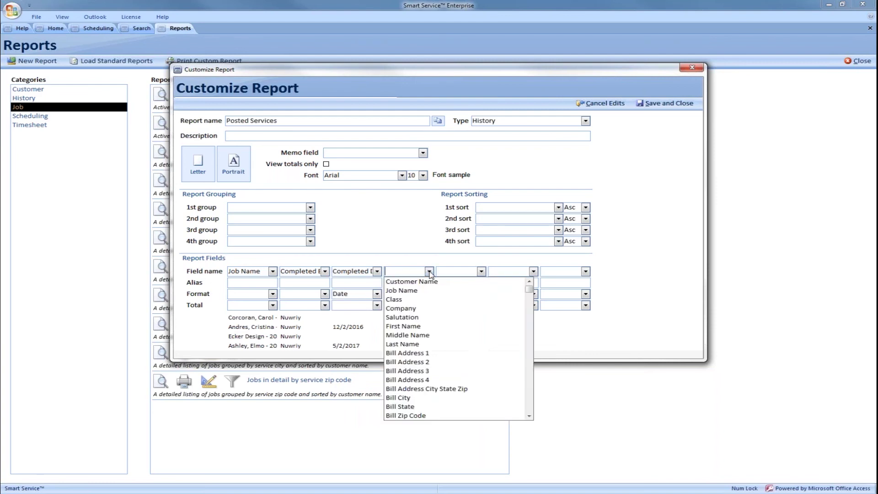
type("posted By")
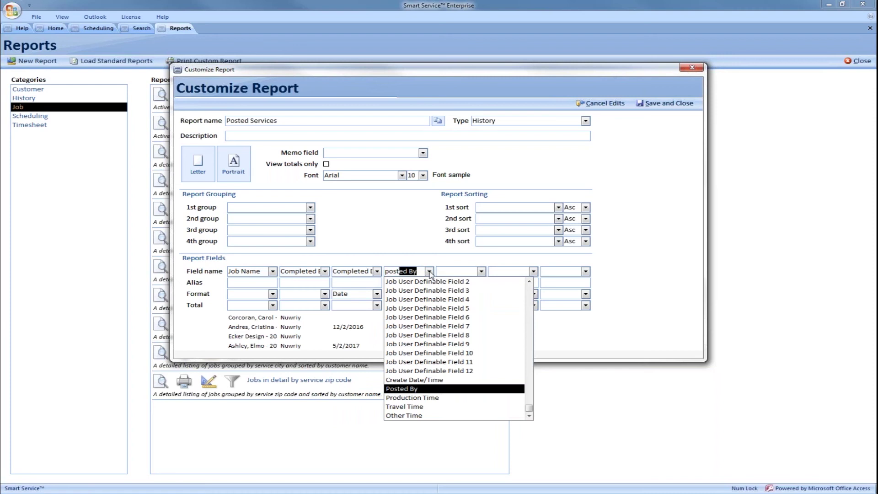
key("Tab")
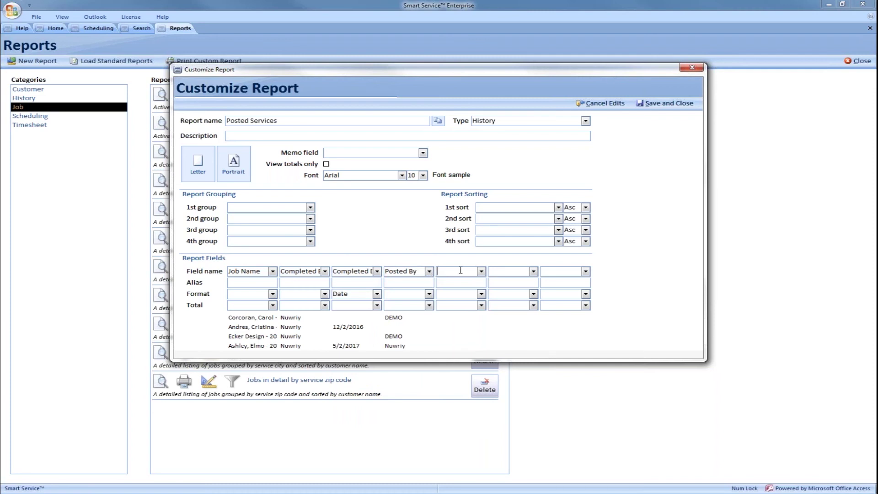
Step: Browse the field choices for the Posted Services report's fifth column, then save and close the report
left_click(481, 272)
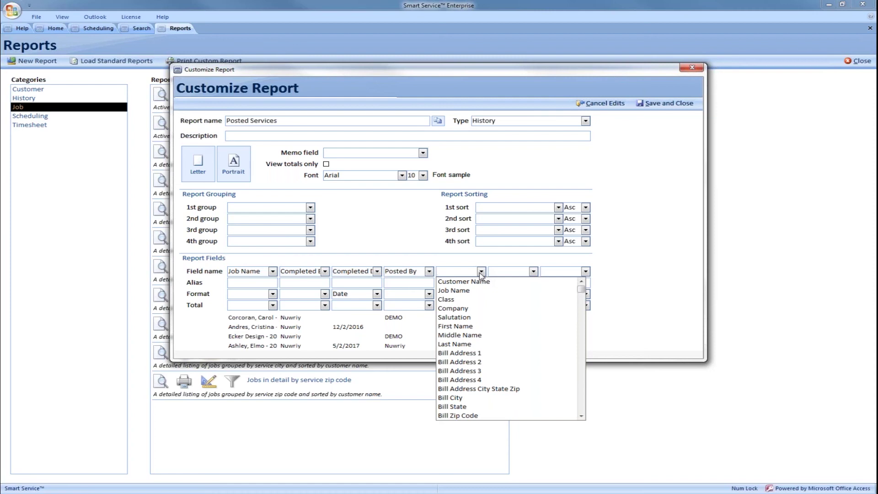
scroll(482, 275, "down", 2)
scroll(481, 274, "up", 2)
left_click(678, 101)
left_click(677, 102)
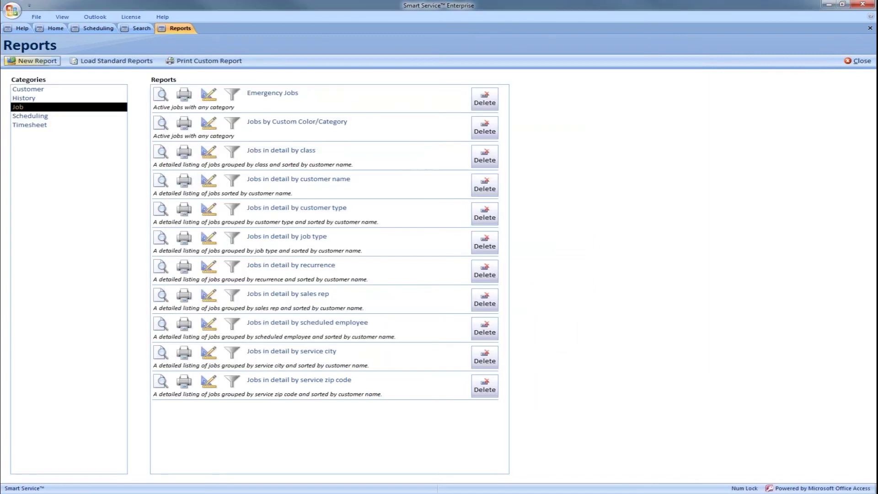
Step: Start a new custom report of type Job and set its first field to Active
left_click(41, 64)
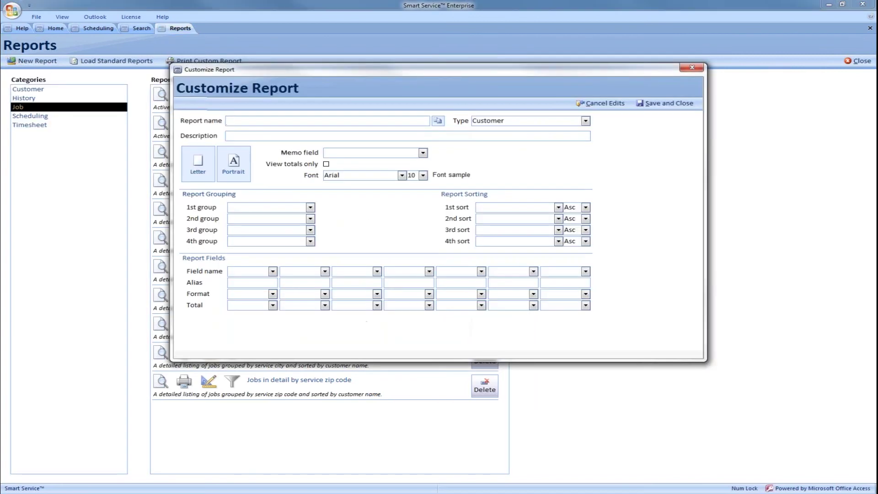
left_click(585, 121)
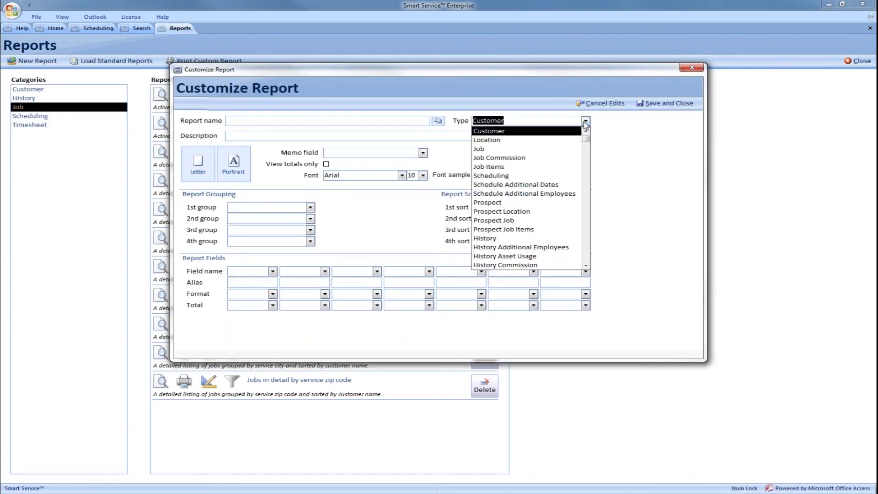
left_click(512, 149)
left_click(273, 271)
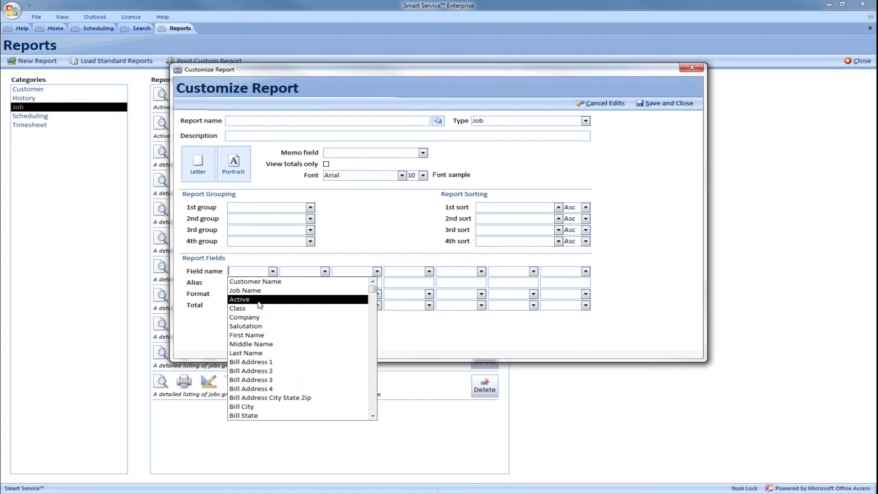
left_click(259, 300)
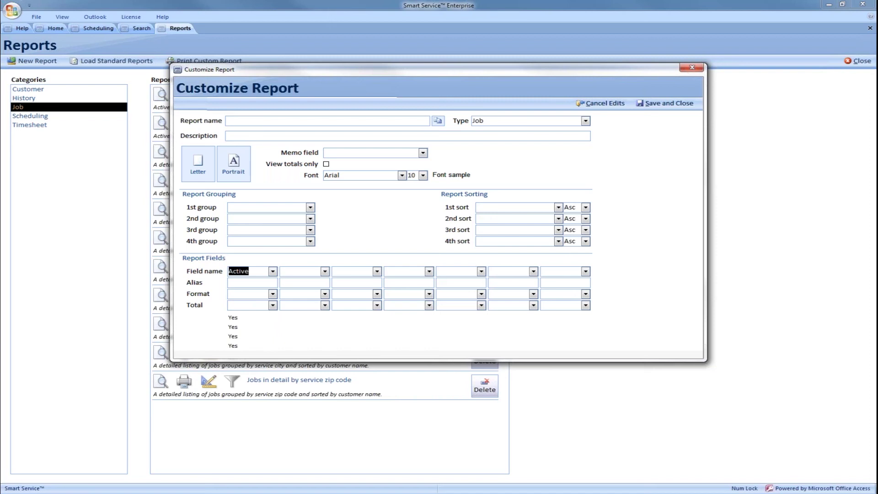
Step: Set the unnamed Job report's second field to Job Status, compare its sample values, and cancel the report edits
left_click(325, 271)
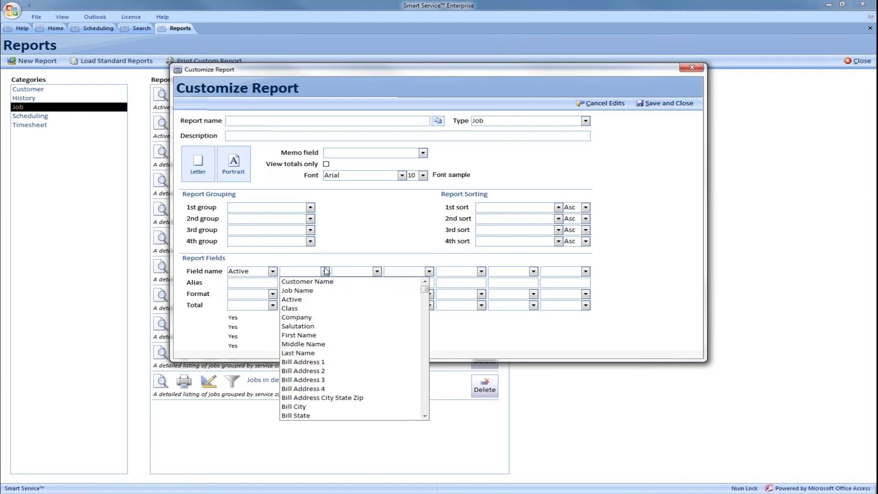
type("job status")
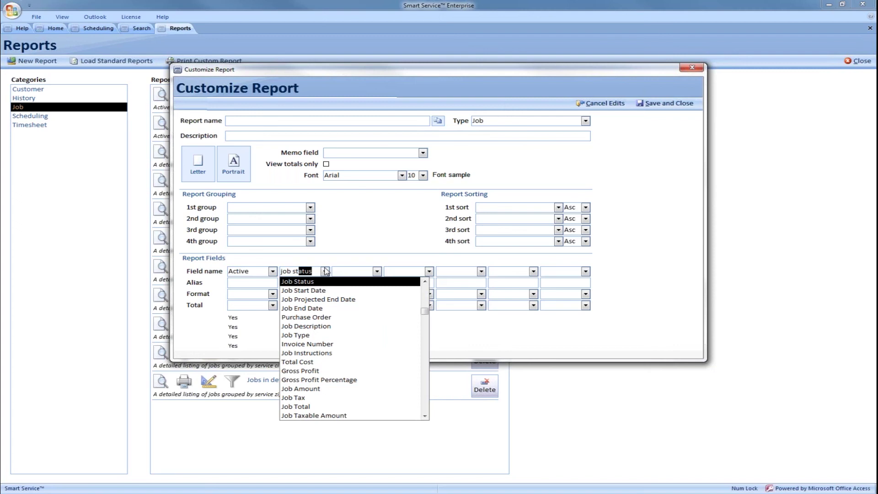
key("Return")
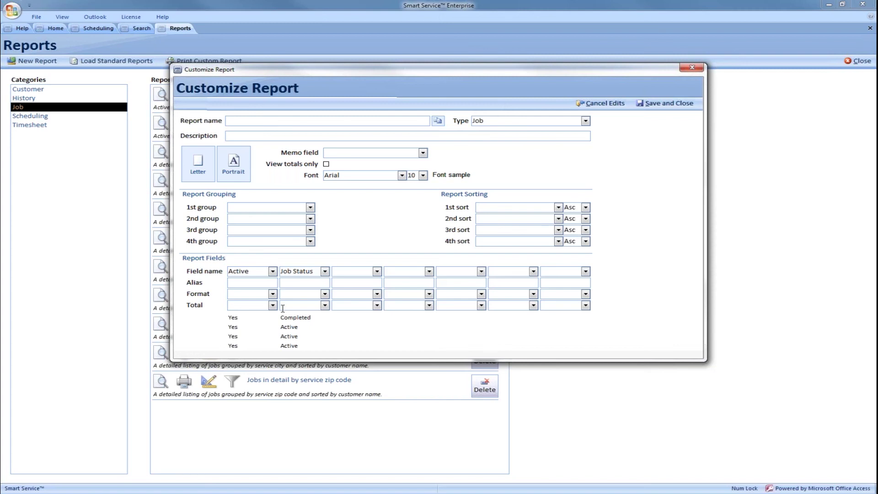
left_click_drag(283, 317, 281, 327)
left_click(600, 103)
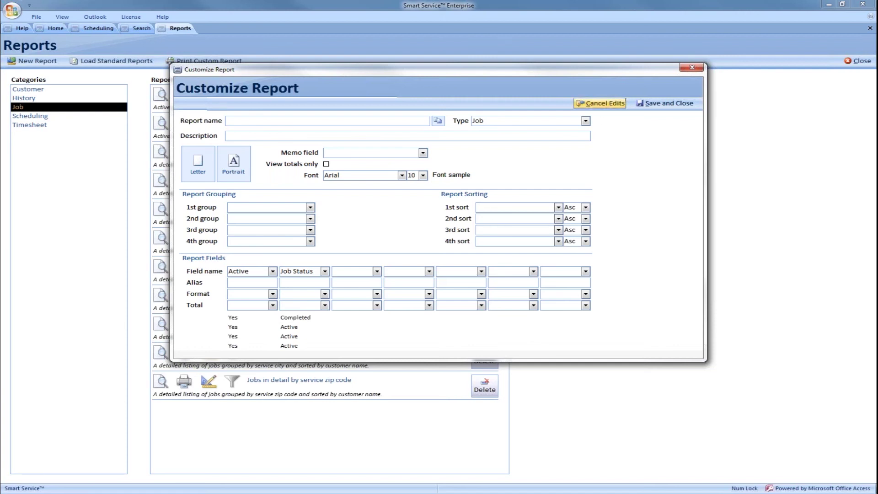
Step: Open the permissions of the first technician in the home screen's user list
left_click(55, 28)
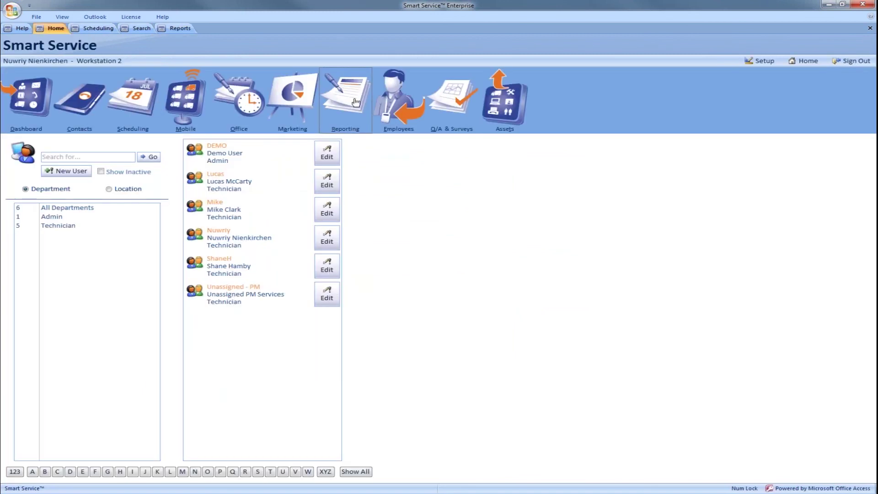
left_click(327, 184)
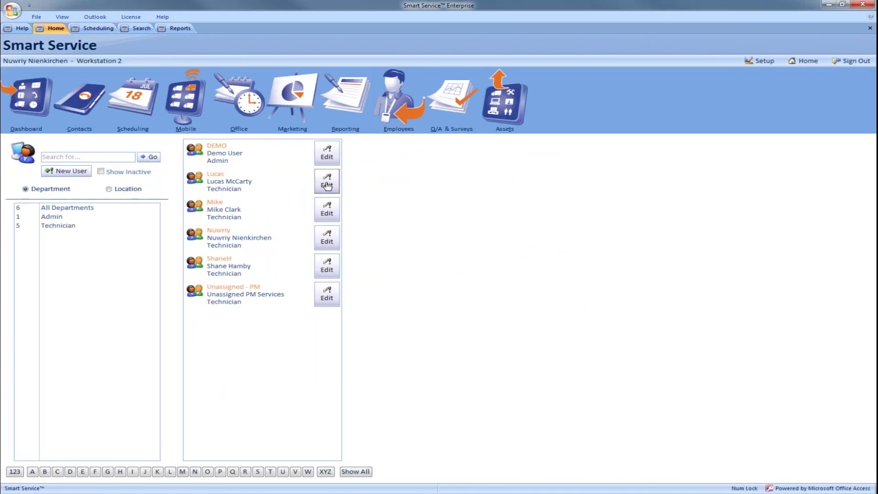
left_click(295, 100)
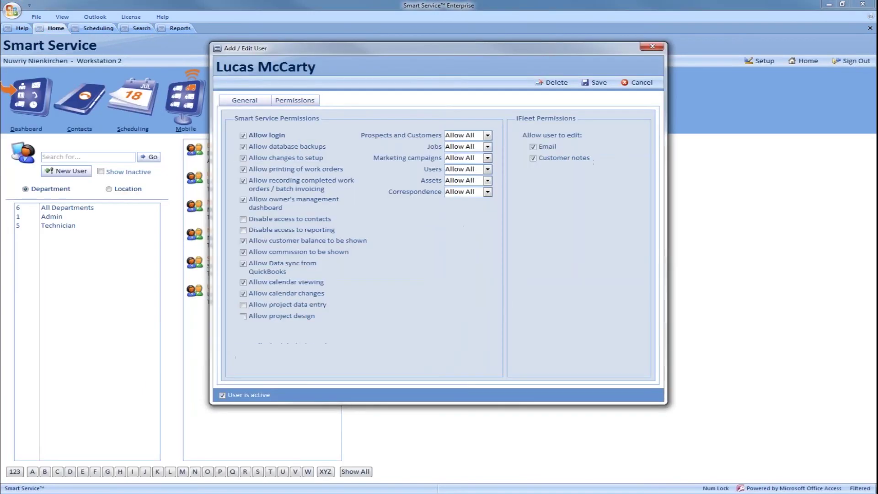
Step: Try Add/Edit permission for both Prospects and Customers and Jobs, then cancel the user edits
left_click(488, 135)
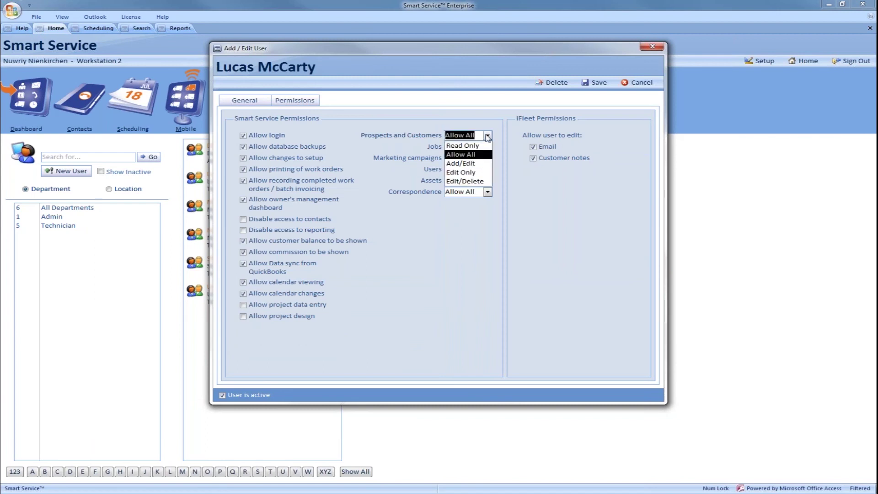
key("Down")
key("Return")
key("Tab")
type("ad")
key("Tab")
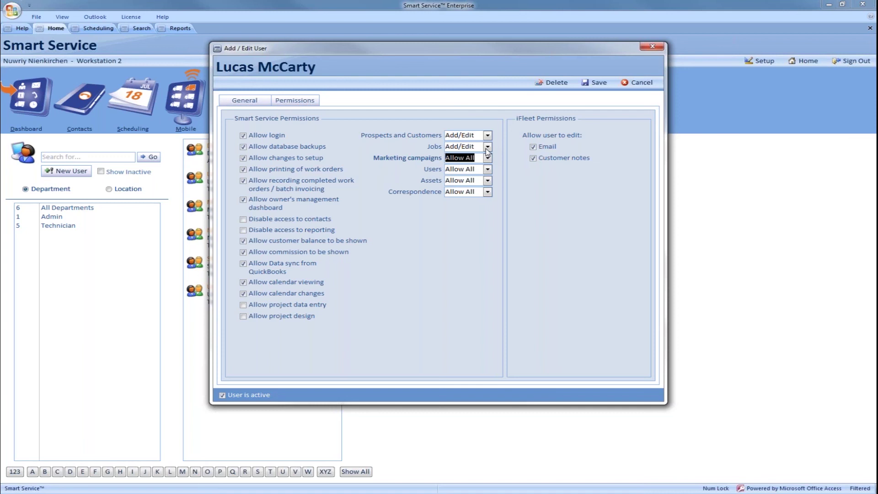
left_click(630, 84)
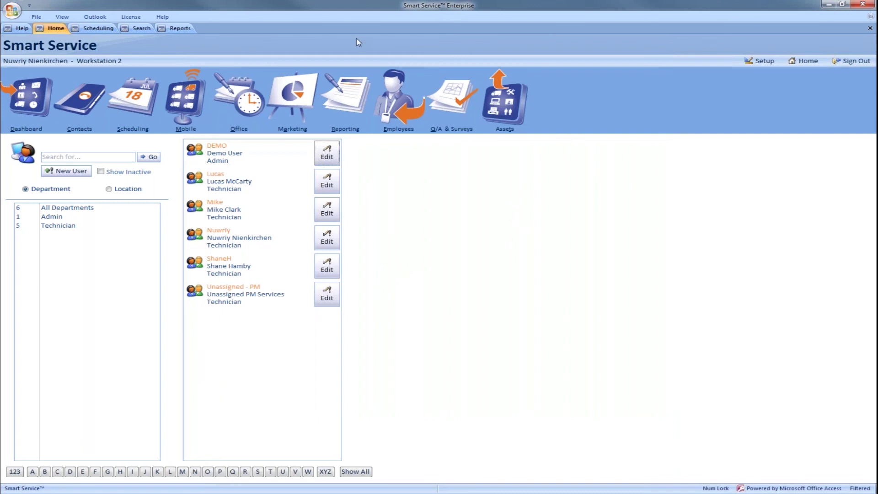
Step: Return to reporting and start a new custom report named Open Estimates with type Prospect Job
left_click(349, 95)
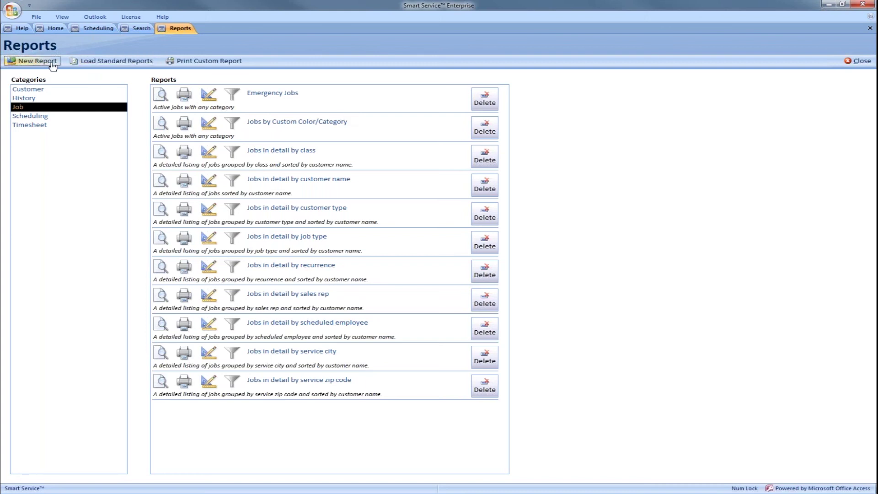
left_click(37, 61)
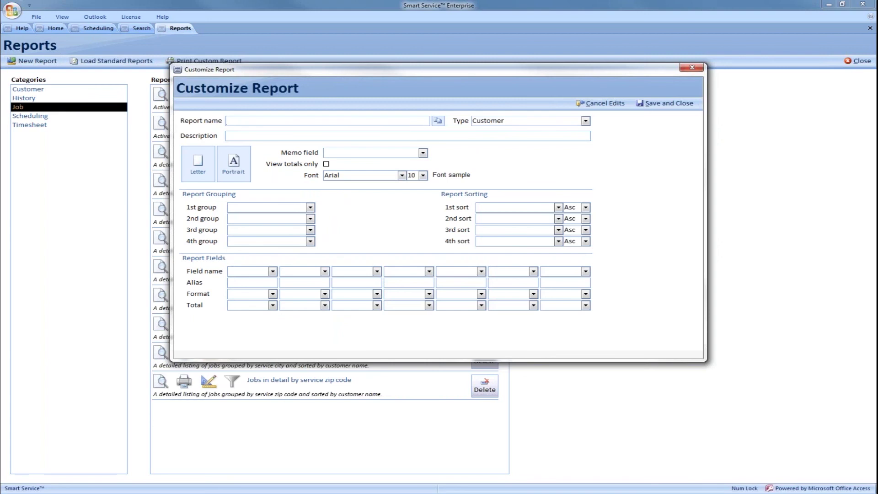
type("Open Estimates")
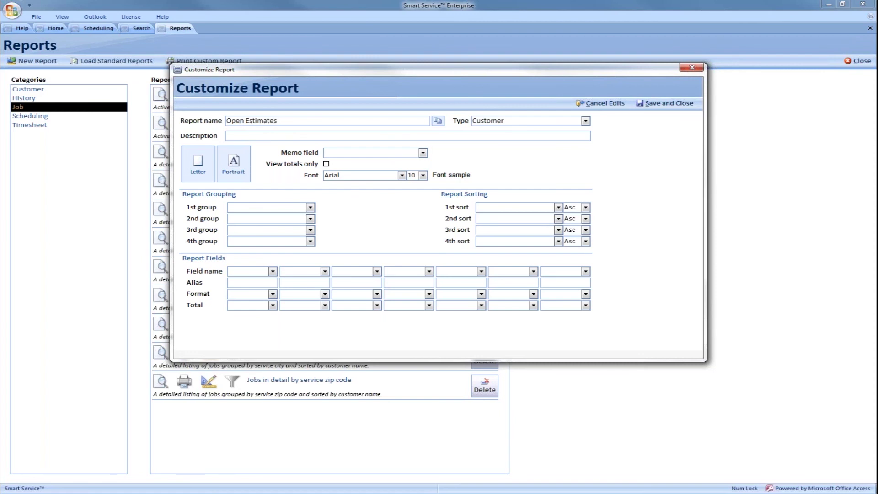
left_click(586, 121)
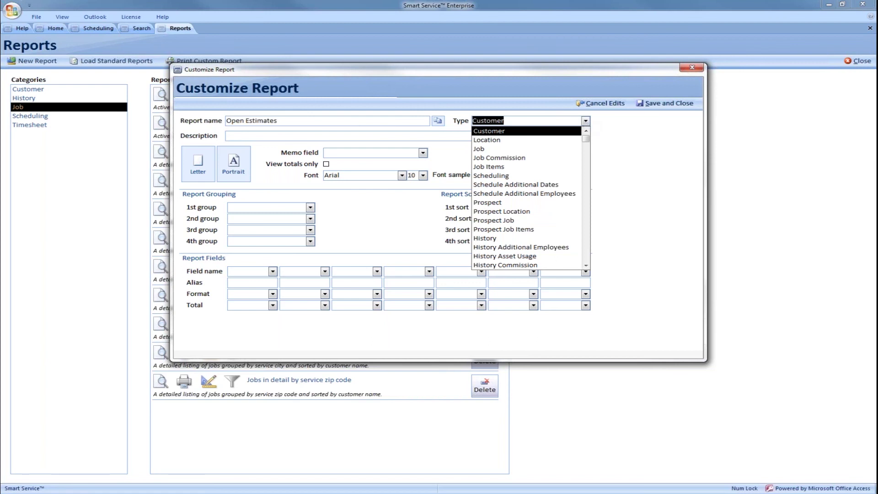
left_click(511, 222)
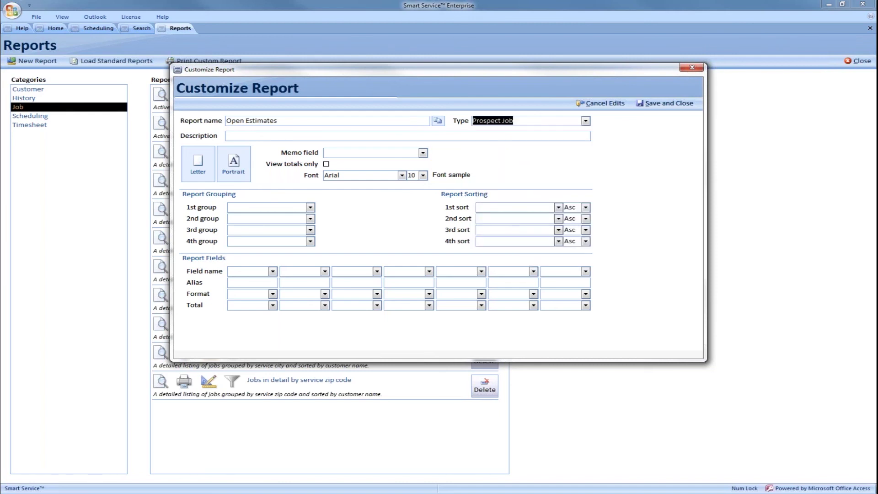
Step: Set the Open Estimates report's first two fields to Job Name and Job Total
left_click(272, 272)
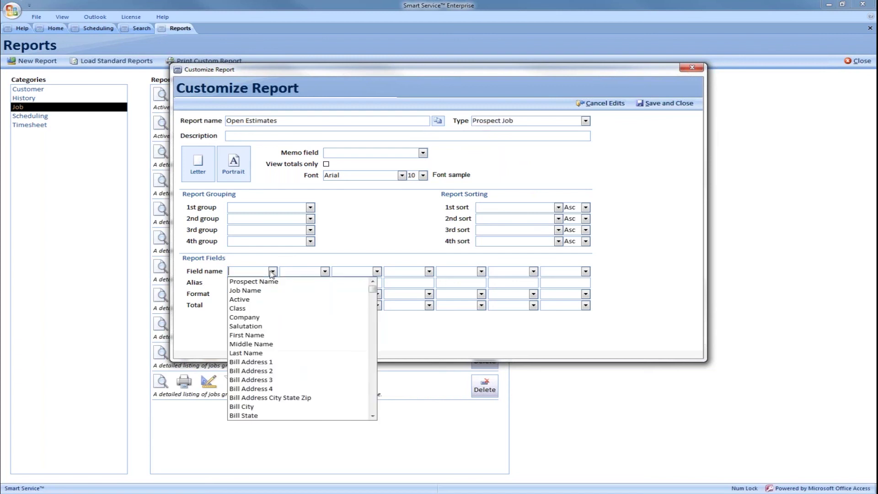
type("job name")
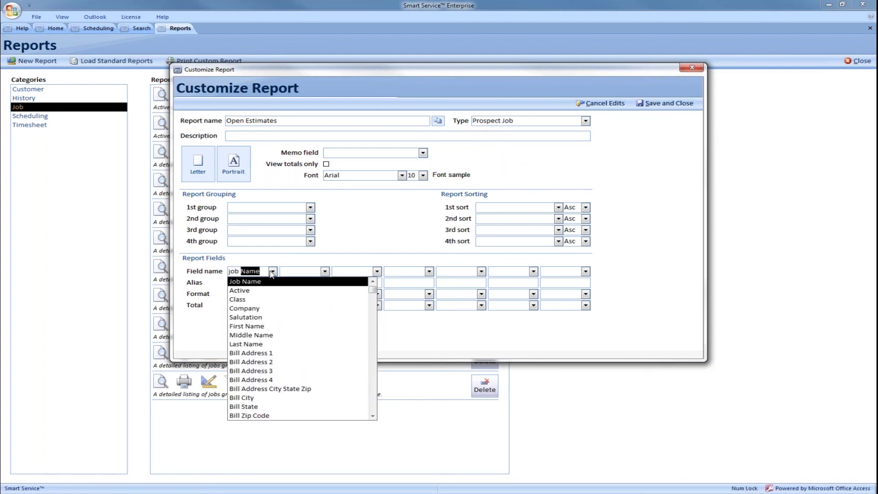
key("Tab")
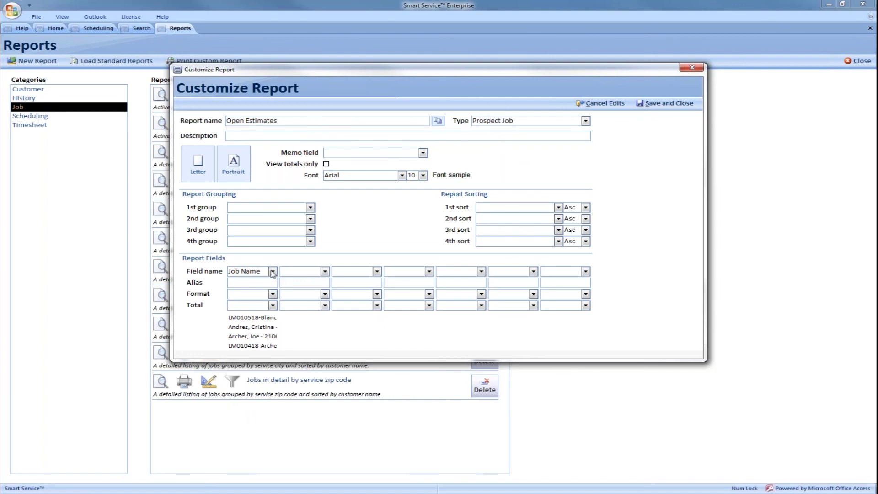
left_click(325, 271)
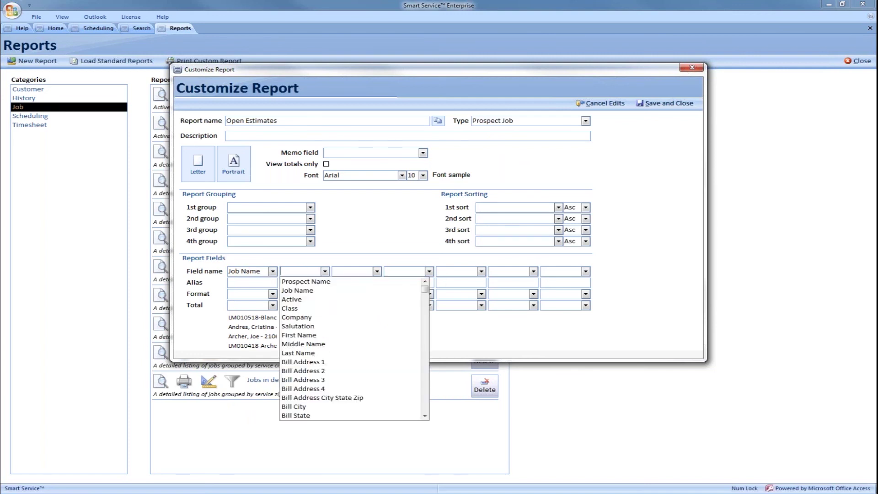
type("job total")
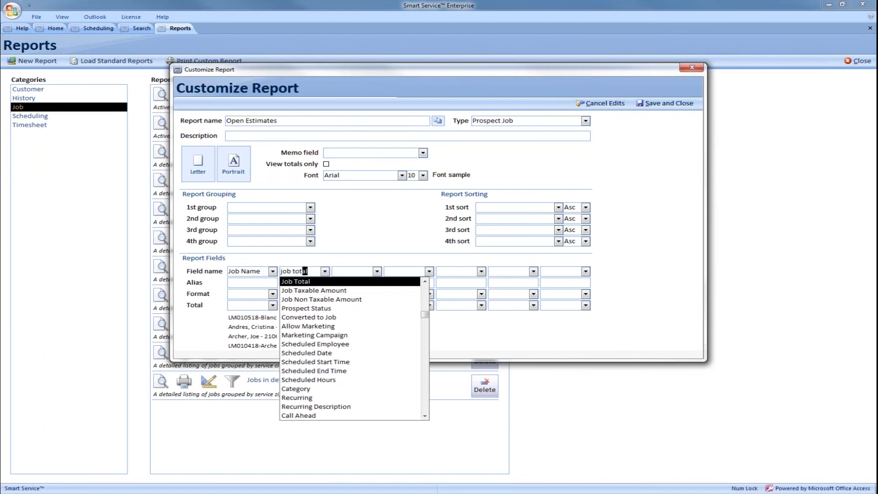
scroll(319, 293, "up", 3)
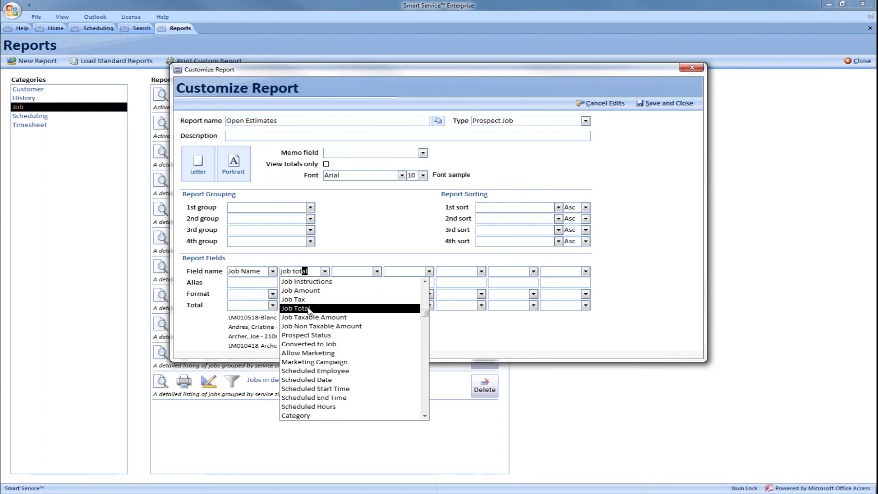
left_click(309, 309)
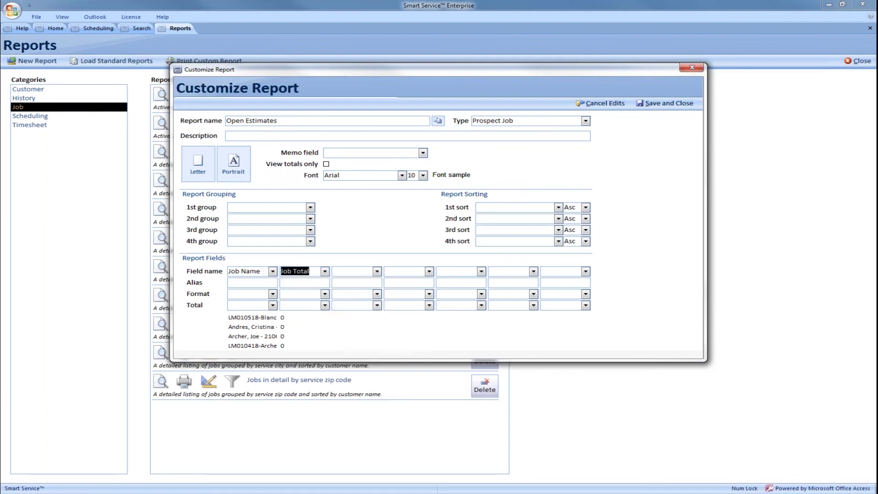
Step: Set the Open Estimates report's third and fourth fields to Phone and Job Type
left_click(376, 271)
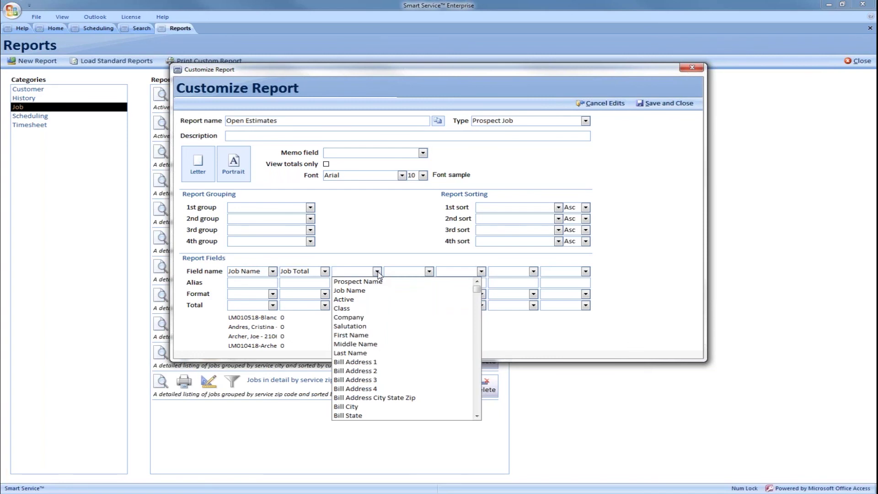
type("phone")
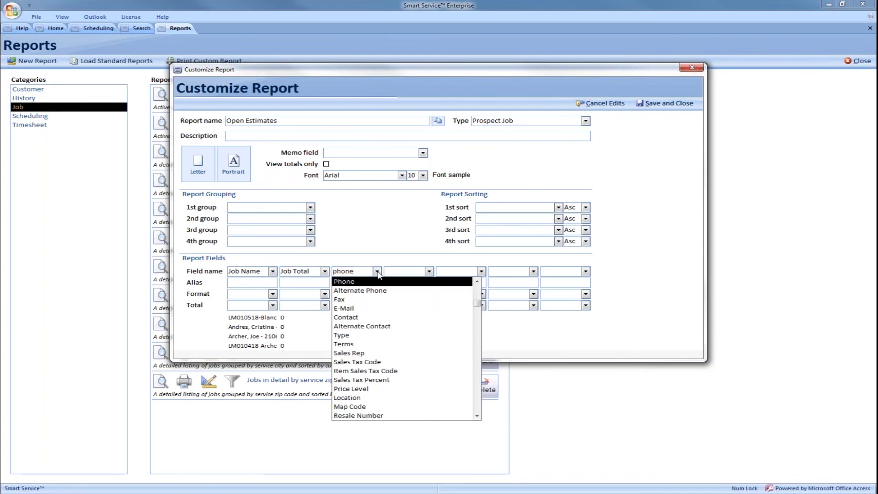
key("Tab")
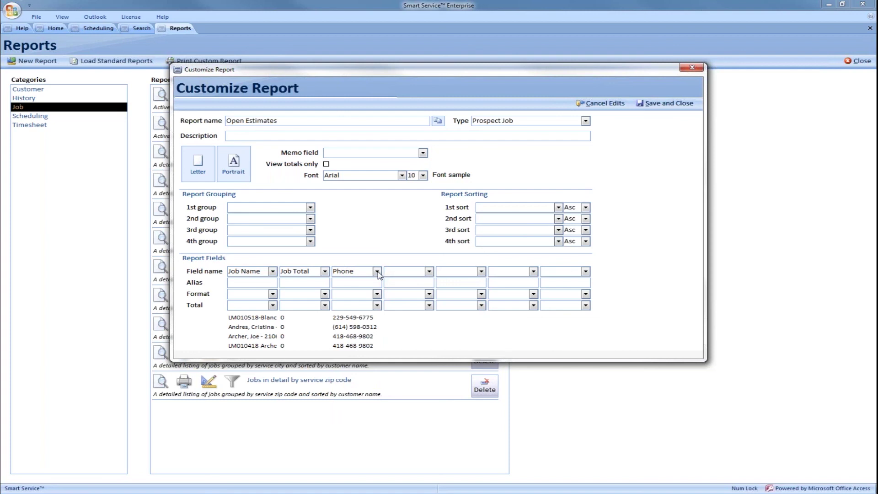
type("job type")
key("Tab")
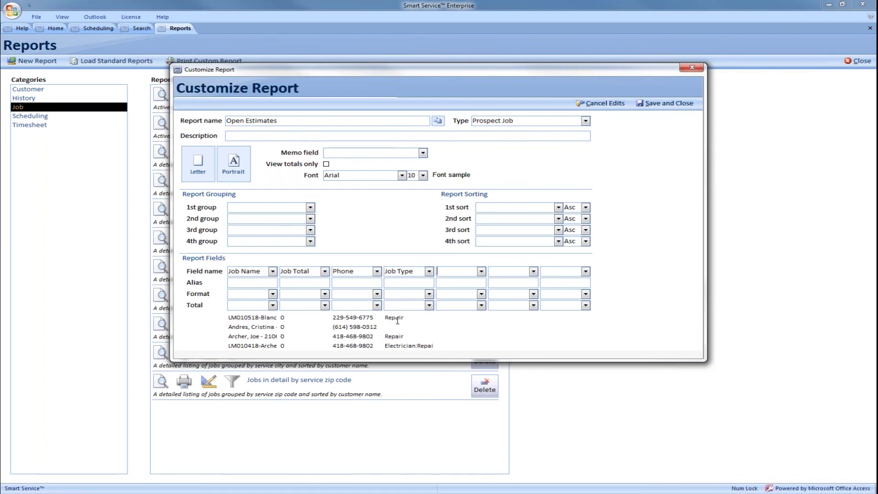
Step: Set the report's fifth field to Scheduled Employee and the sixth to Create Date/Time
type("scheduled E")
left_click(482, 271)
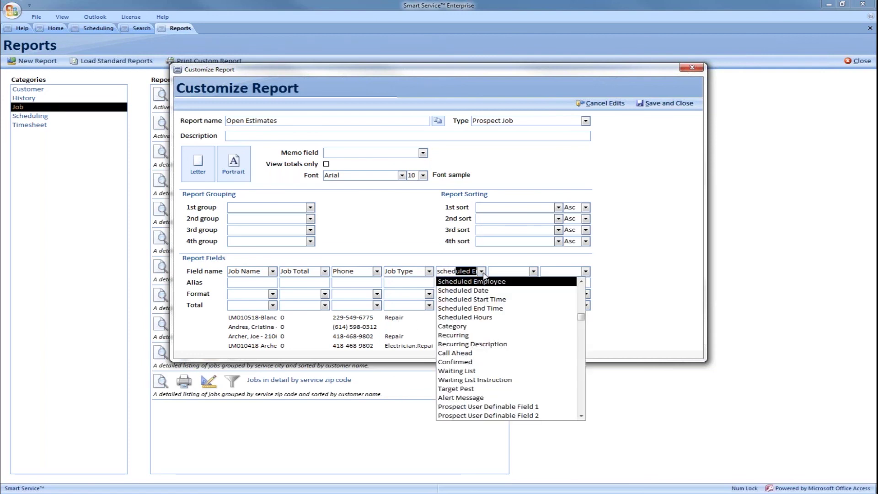
left_click(482, 273)
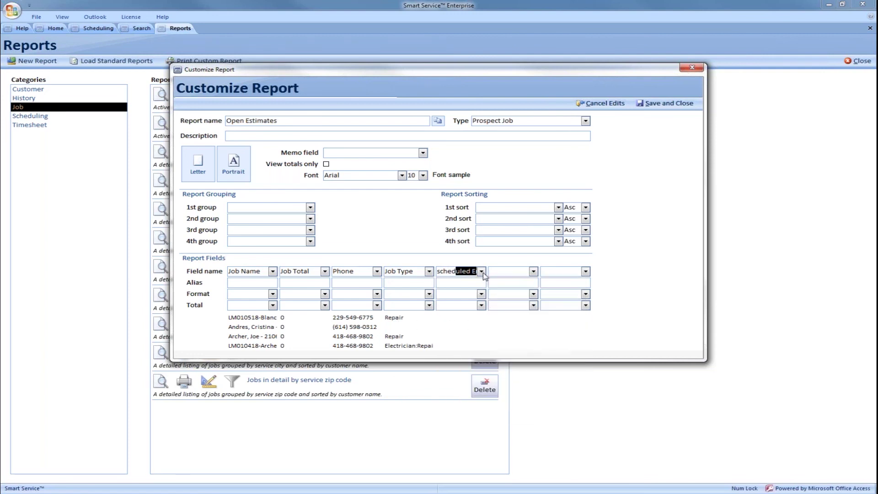
left_click(534, 271)
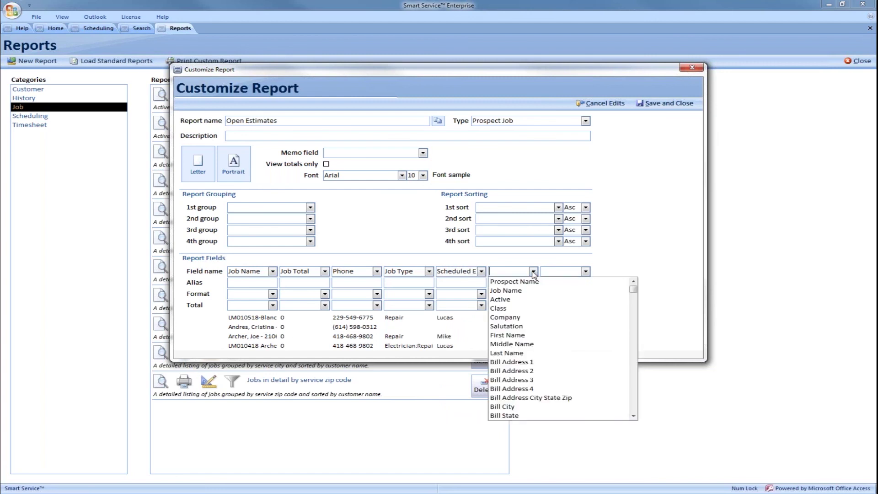
type("create Date/")
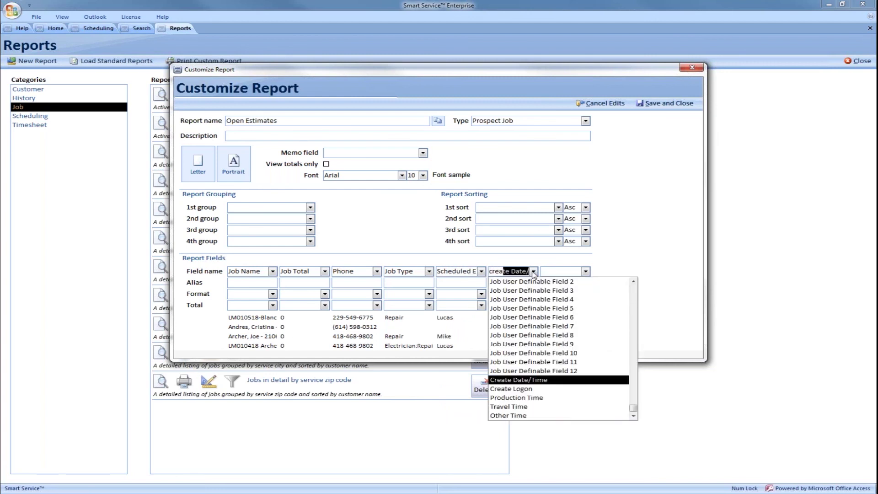
key("Return")
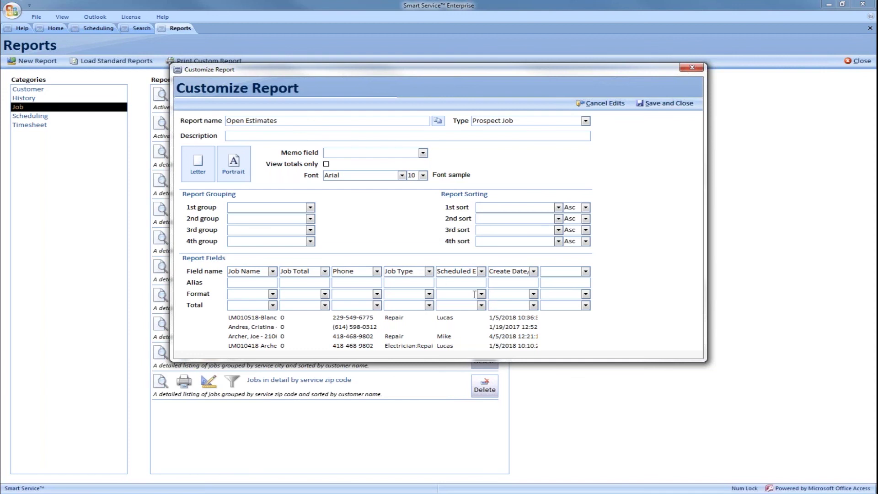
Step: Make Create Date/Time the report's first sort and save the Open Estimates report
left_click(559, 208)
type("create")
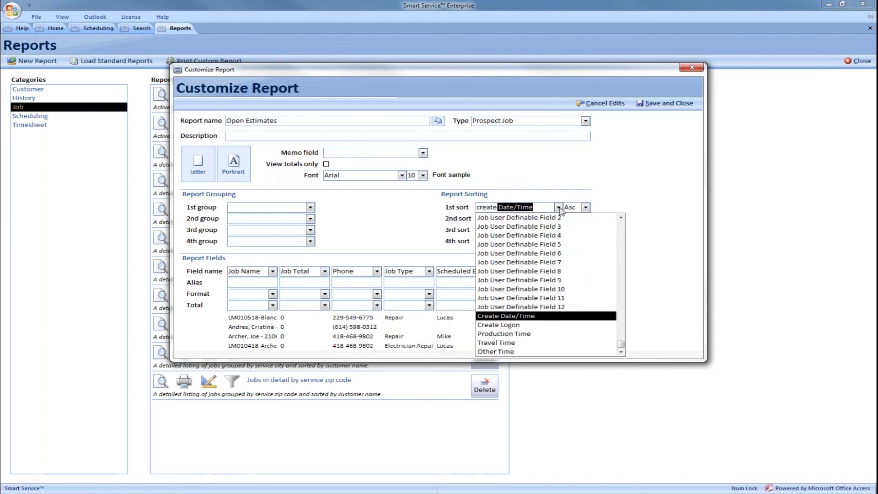
left_click(503, 316)
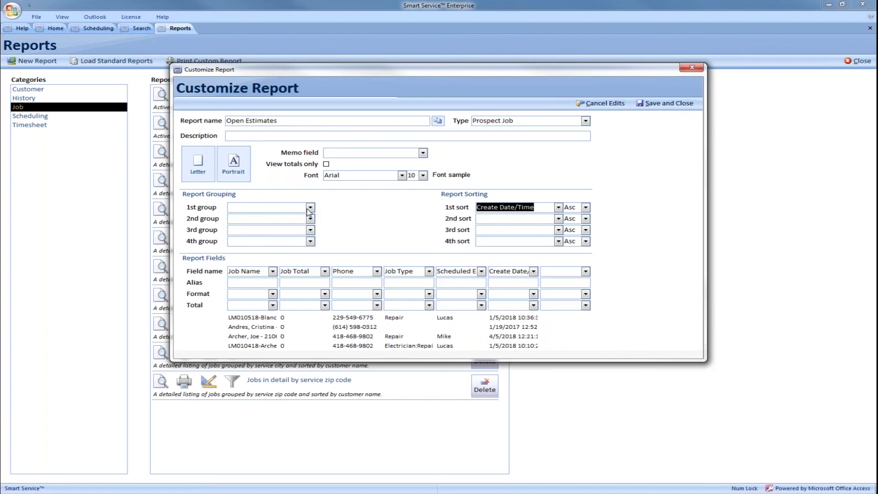
left_click(688, 104)
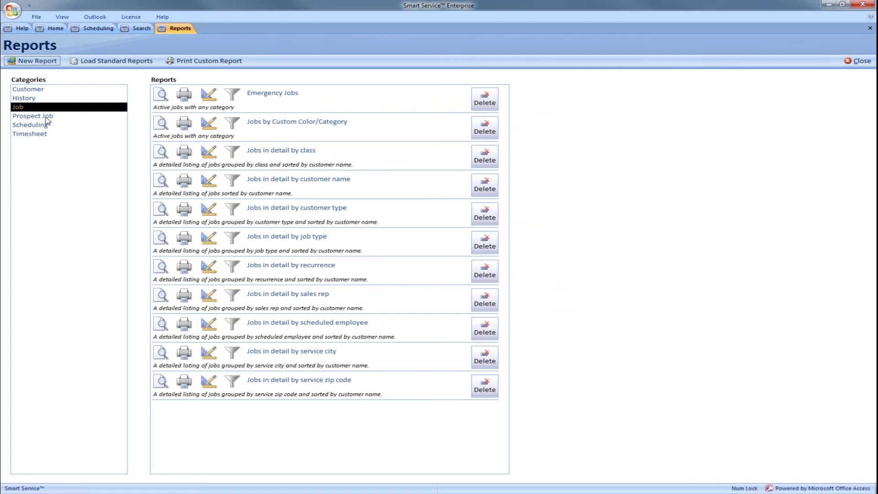
Step: Open the filter of the Open Estimates report in the Prospect Job category and choose Job Status as the first condition's field
left_click(48, 117)
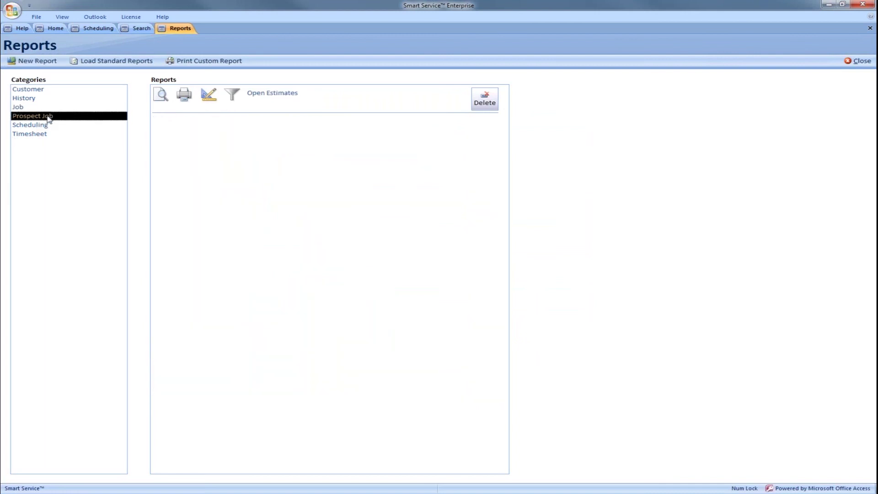
left_click(231, 96)
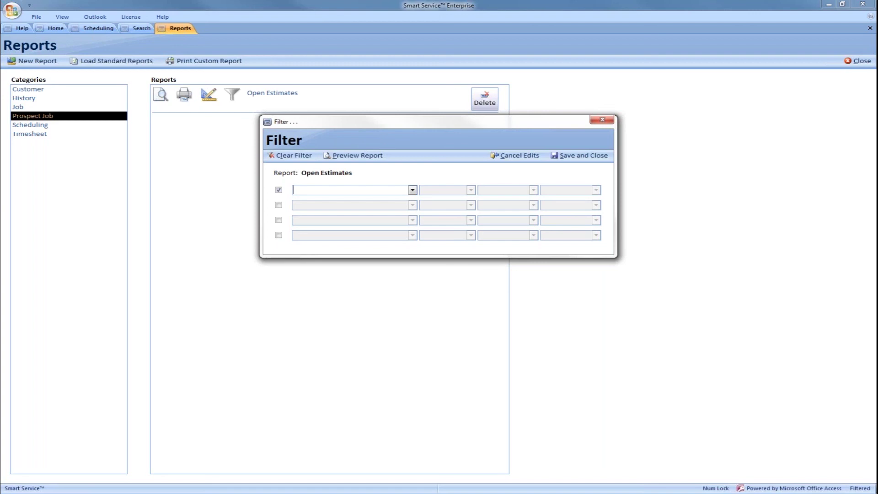
left_click(412, 190)
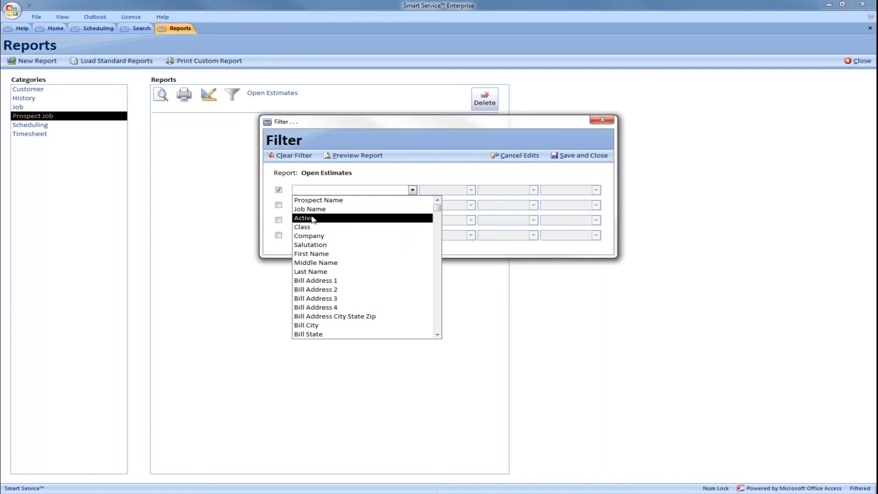
type("job status")
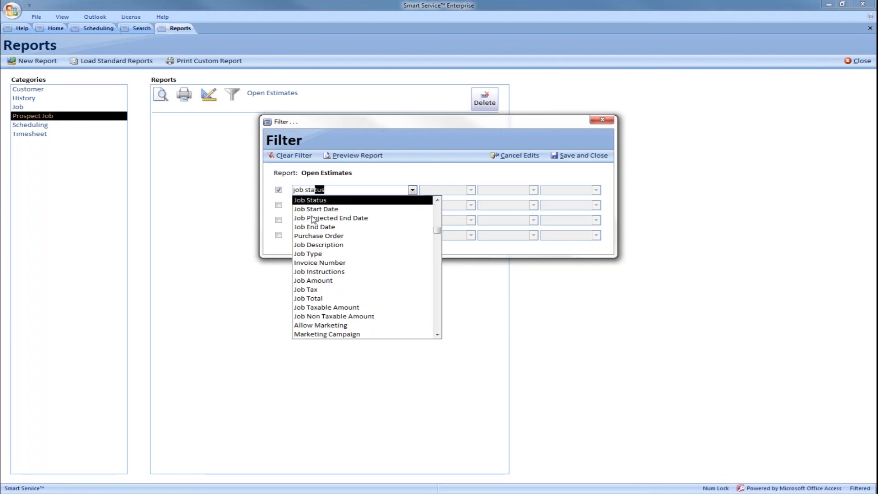
key("Tab")
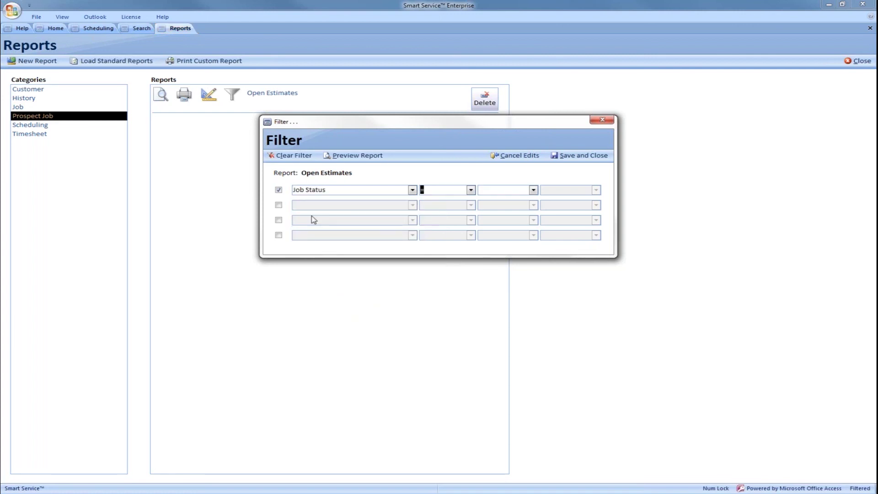
Step: Try the Job Status condition as Between Pending and Active, then switch it to equals Pending
left_click(471, 190)
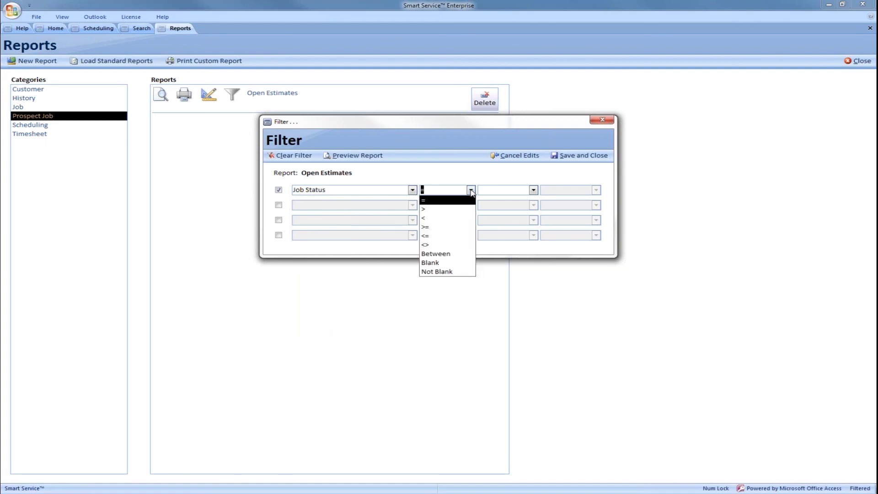
left_click(438, 254)
left_click(533, 190)
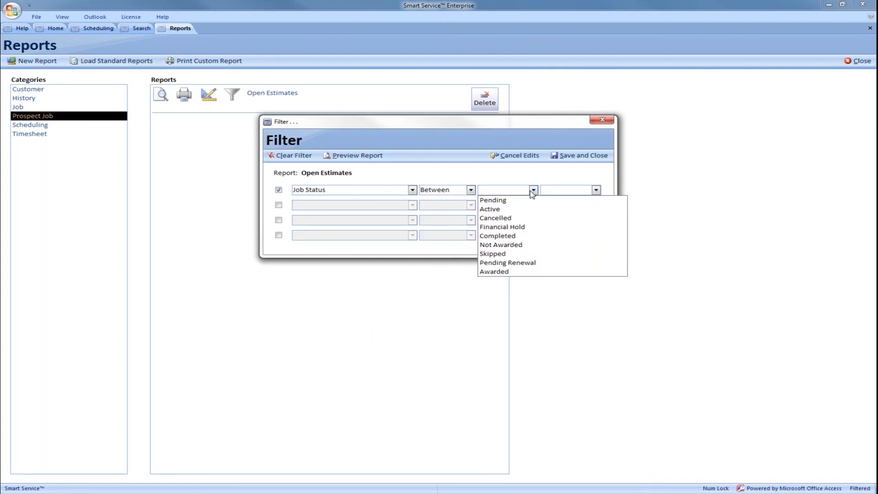
left_click(506, 201)
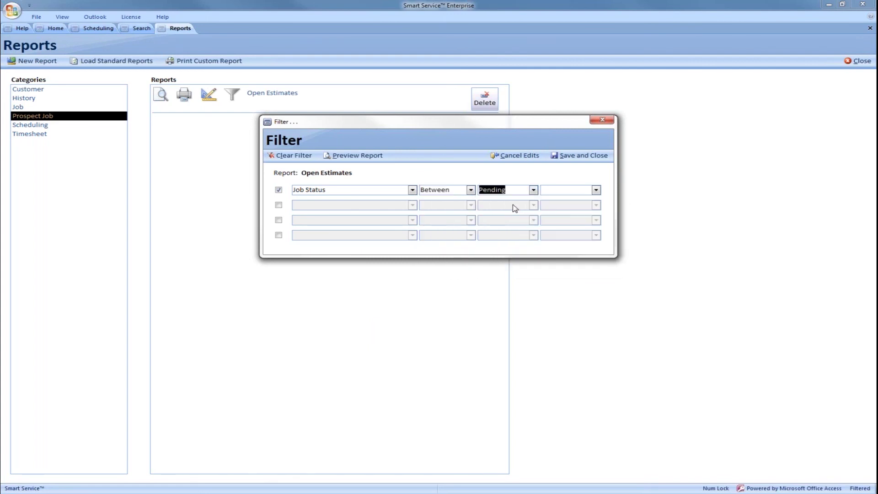
left_click(596, 190)
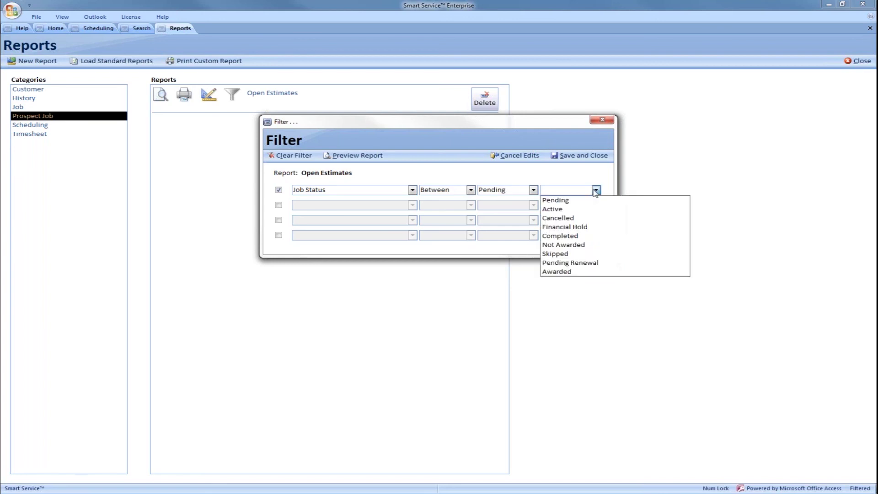
left_click(557, 209)
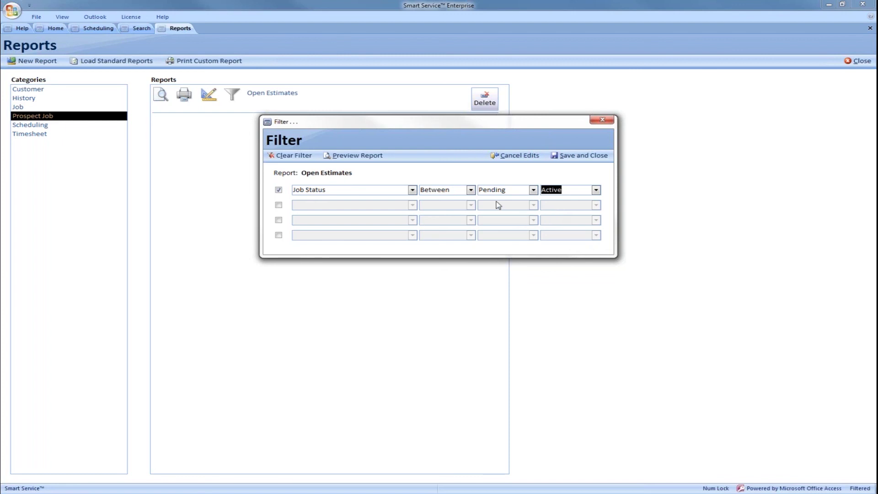
left_click(471, 191)
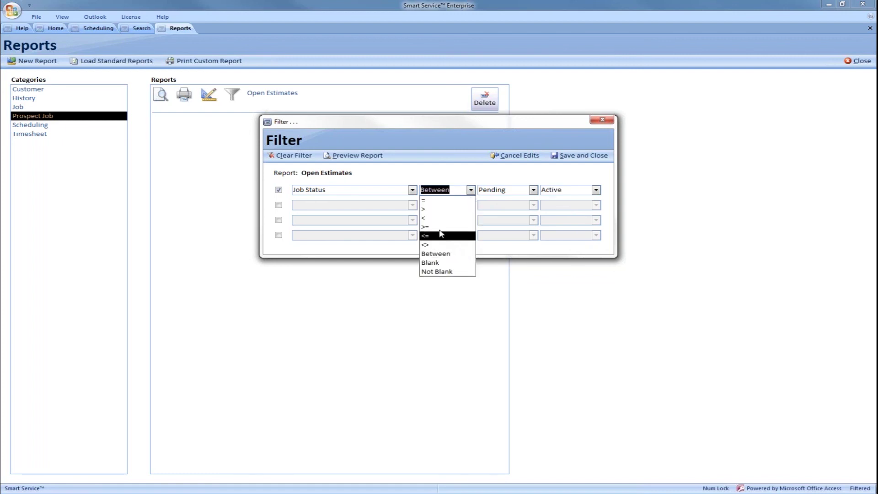
left_click(441, 201)
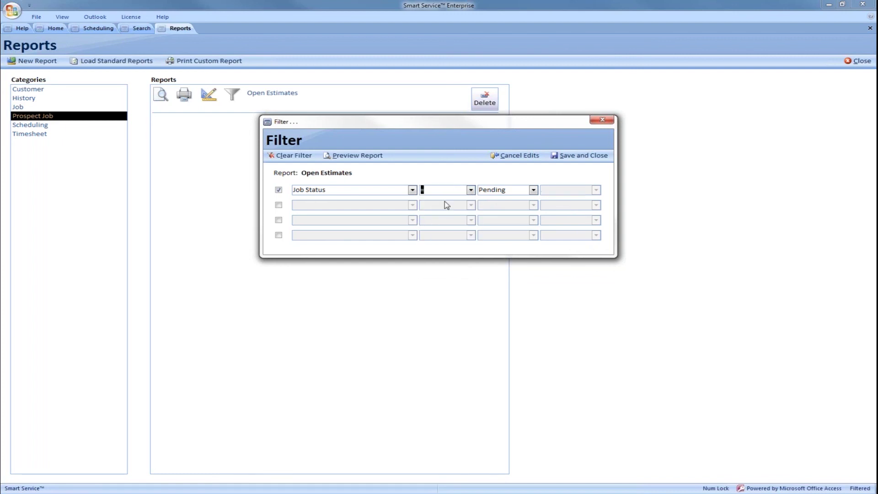
Step: Enable a second filter condition with Create Date/Time set to This Week
left_click(278, 205)
left_click(412, 205)
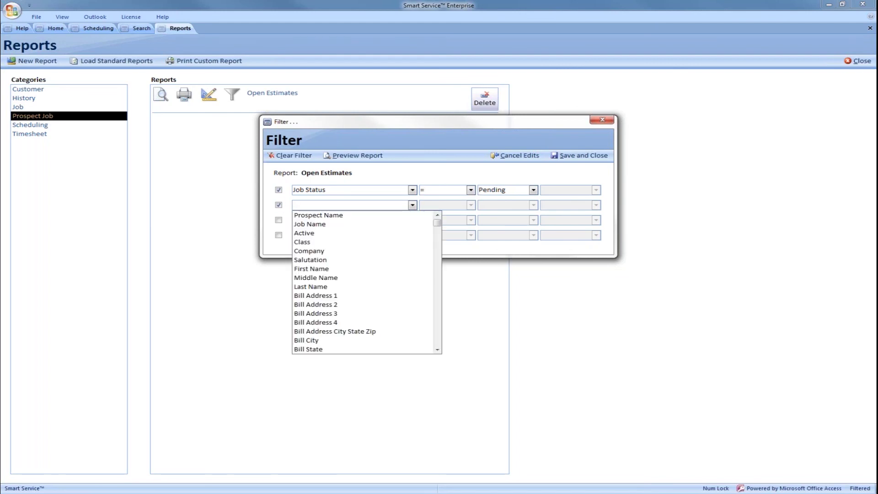
type("create Date/Time")
left_click(413, 205)
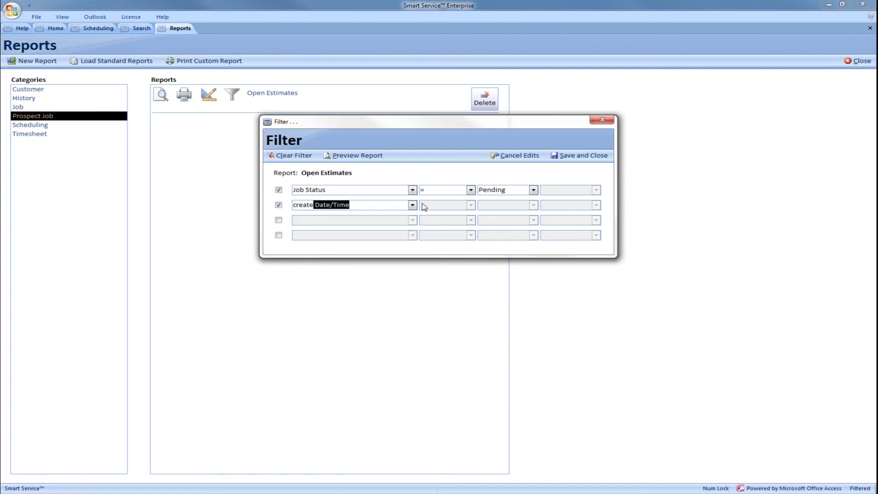
key("Tab")
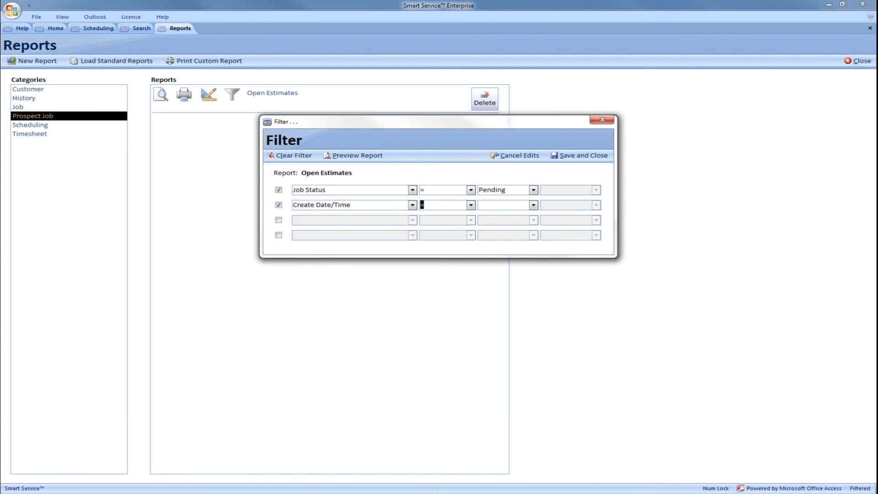
left_click(471, 205)
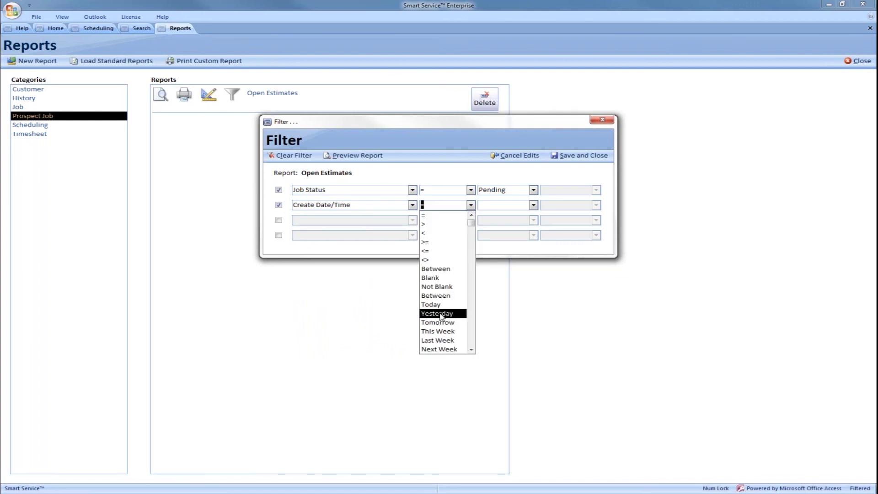
left_click(439, 335)
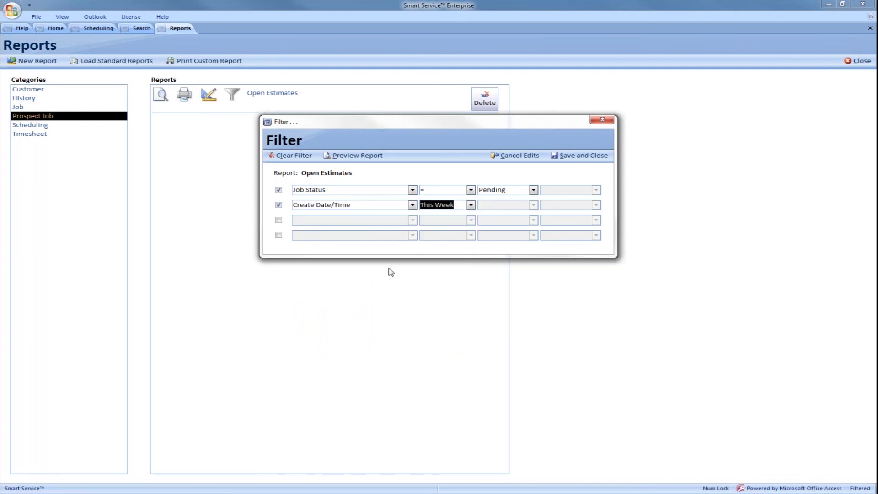
Step: Add a third filter condition, Converted to Job = No, then disable that condition
left_click(279, 220)
left_click(412, 220)
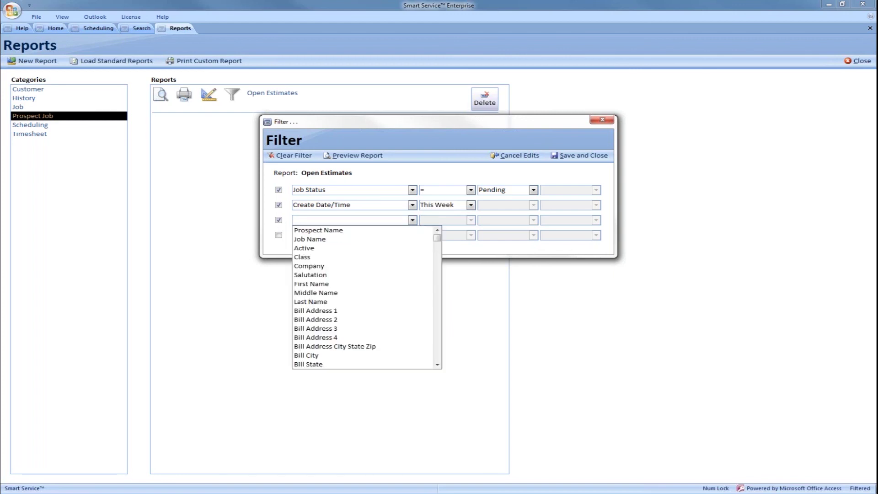
type("converted to Job")
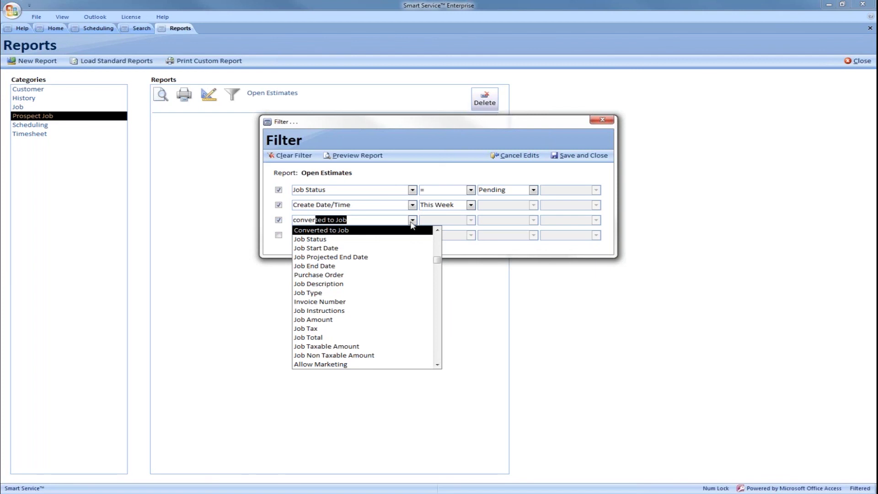
left_click(405, 231)
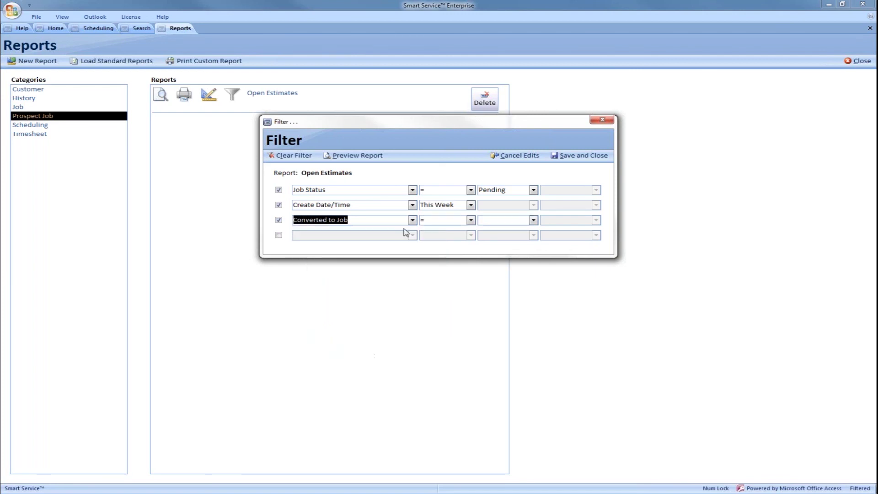
left_click(533, 221)
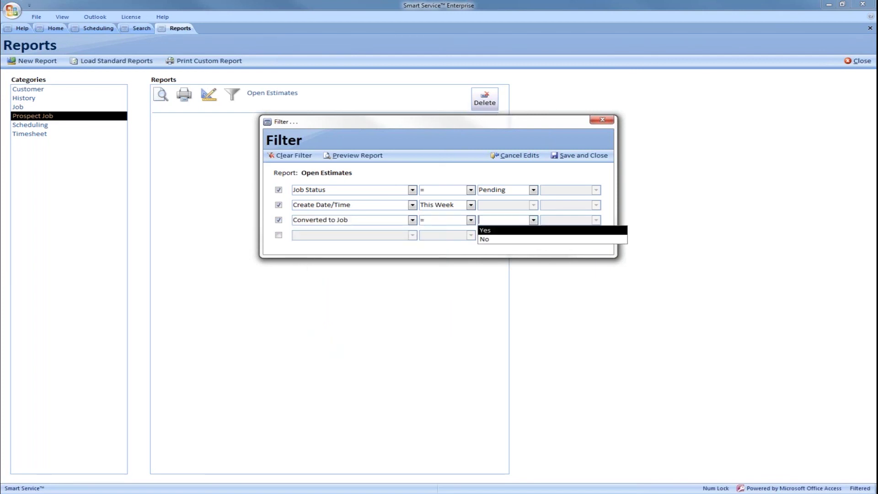
left_click(508, 240)
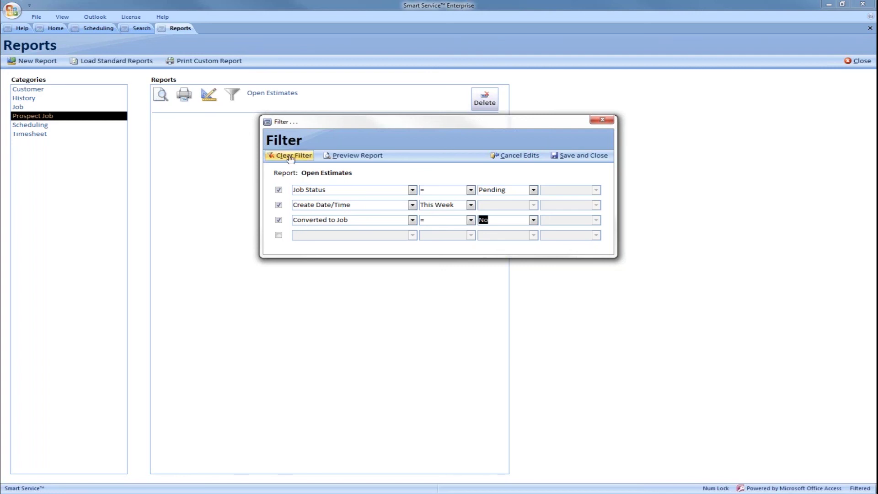
left_click(279, 221)
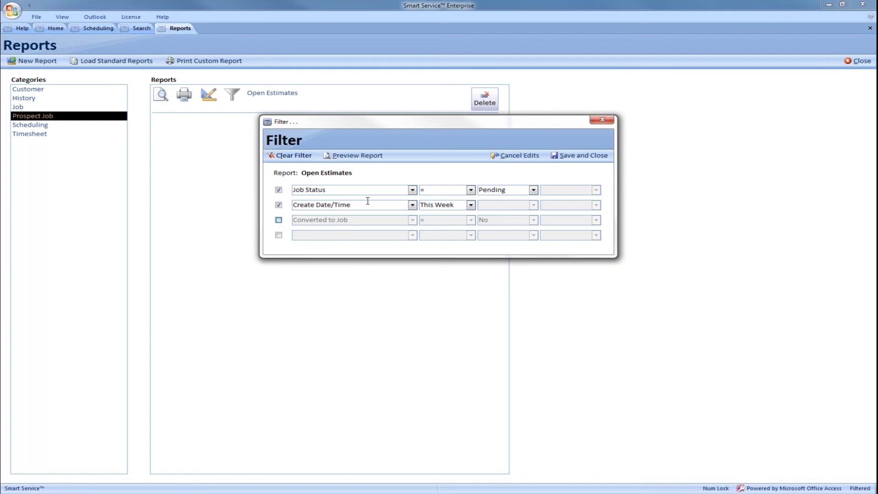
Step: Save the Open Estimates filter and preview the report
left_click(579, 155)
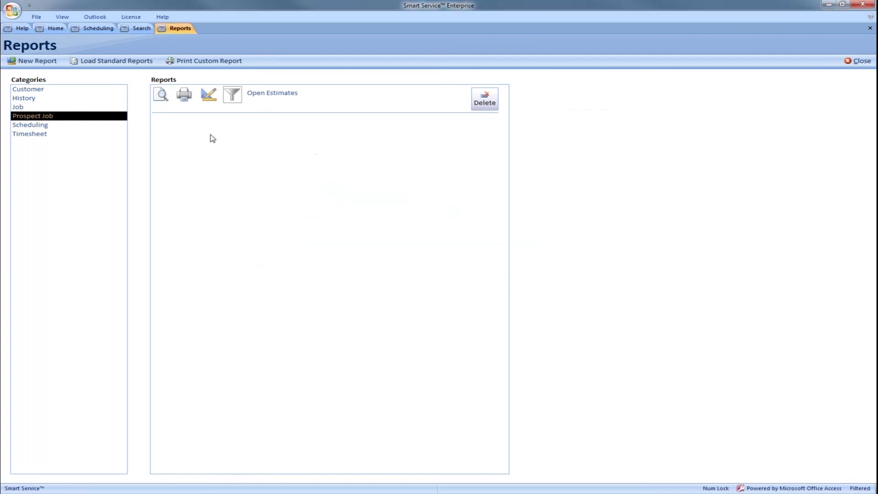
left_click(161, 94)
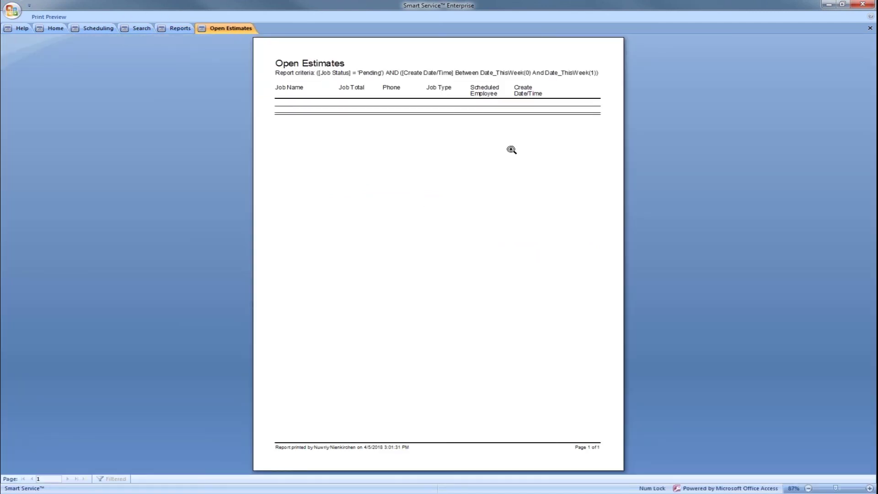
Step: Change the previewed report's filter to Job Status equals Active, save it, and close the preview after viewing the result
left_click(50, 18)
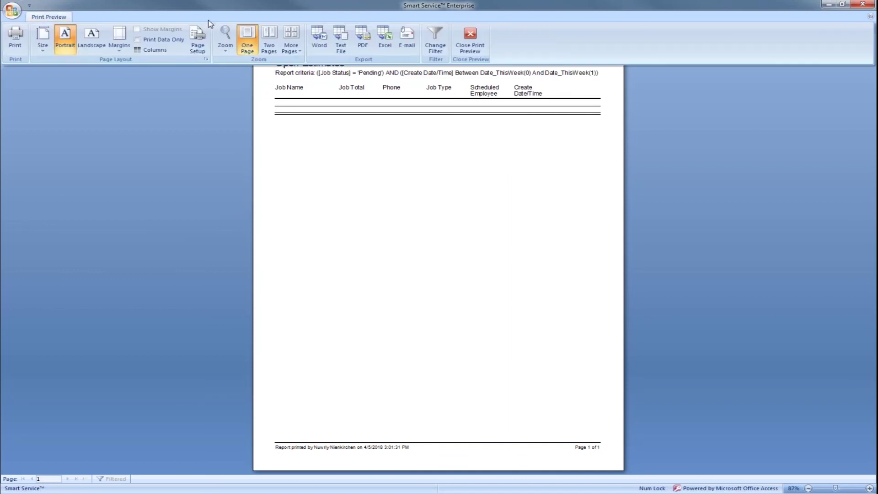
left_click(435, 33)
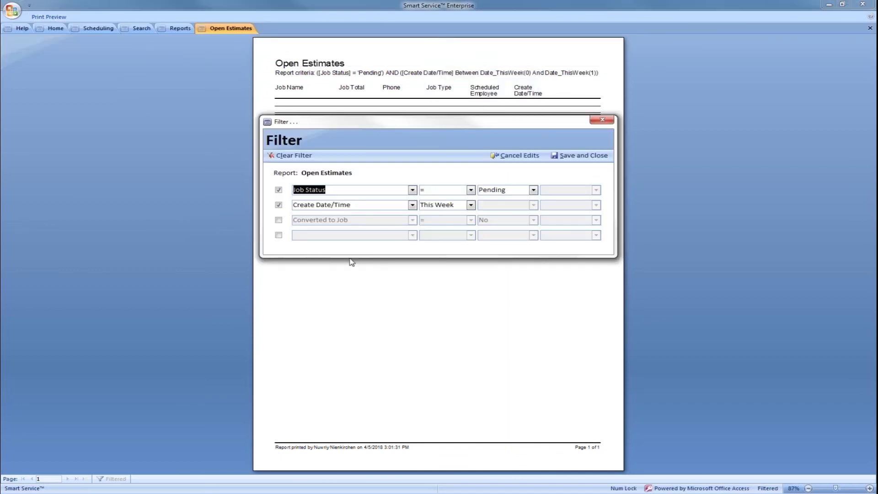
left_click(278, 205)
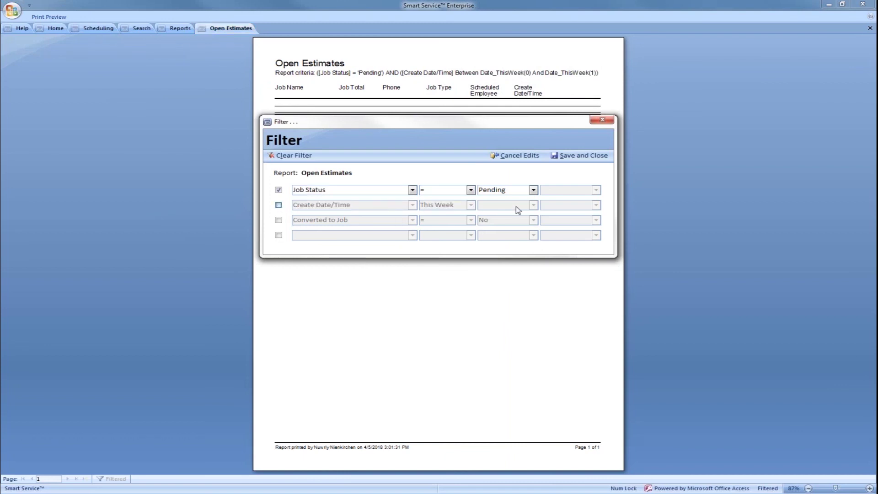
left_click(279, 206)
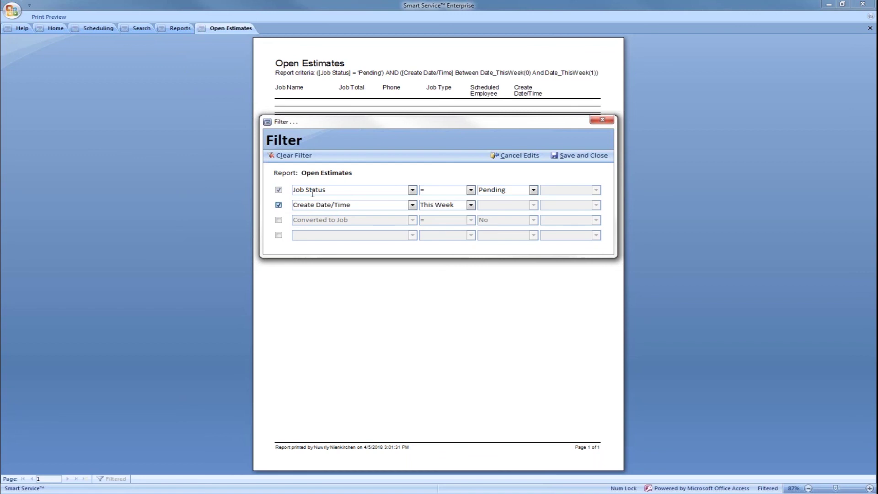
left_click(533, 190)
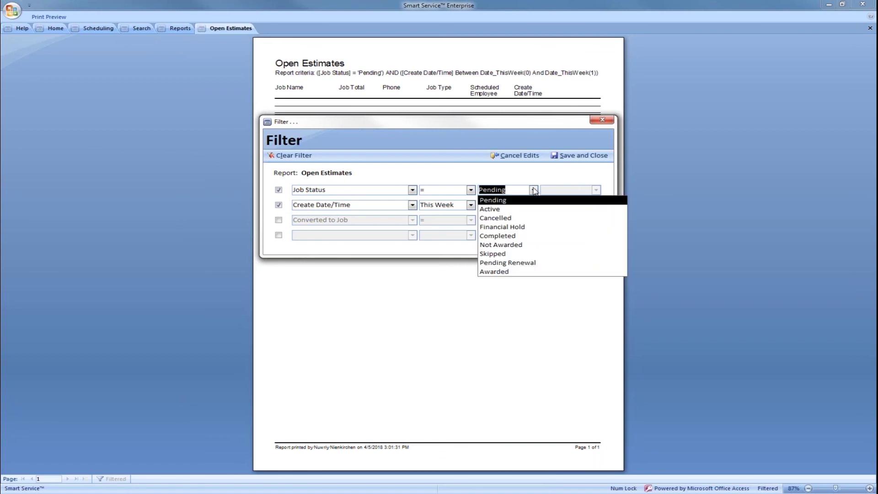
left_click(509, 210)
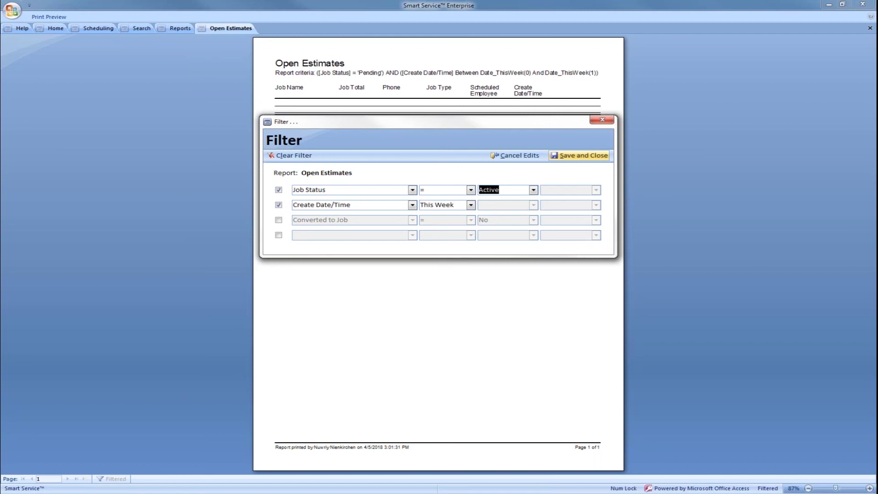
left_click(579, 155)
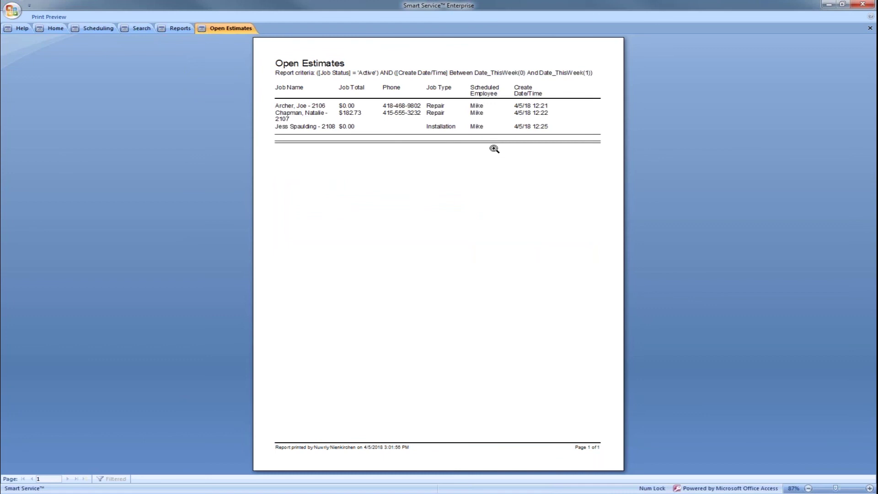
left_click(493, 150)
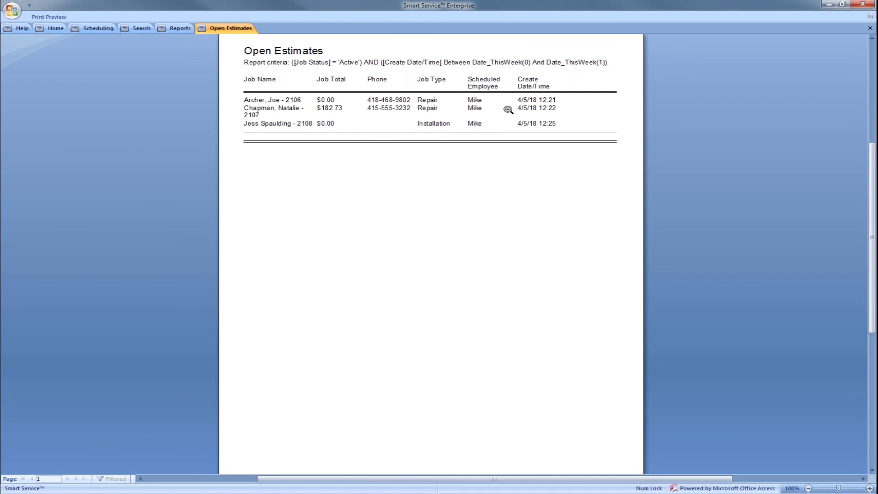
left_click(870, 28)
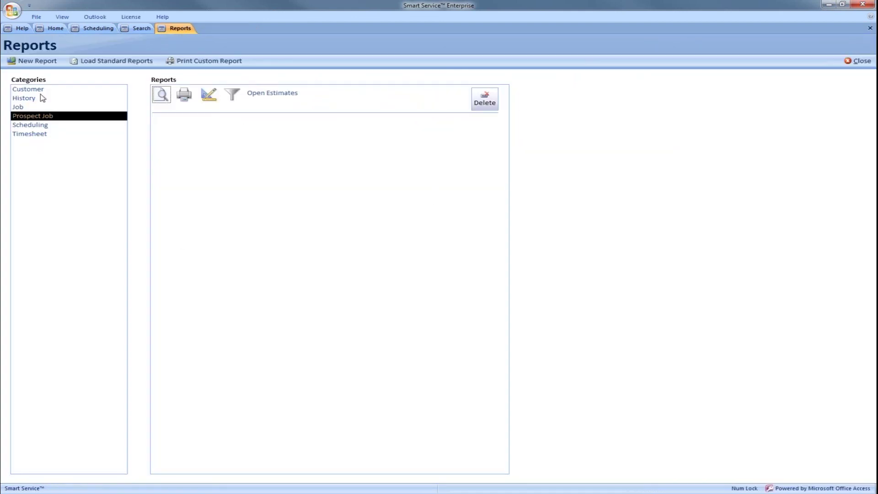
Step: Create a new report named Timesheet Summary with the type Timesheet
left_click(34, 61)
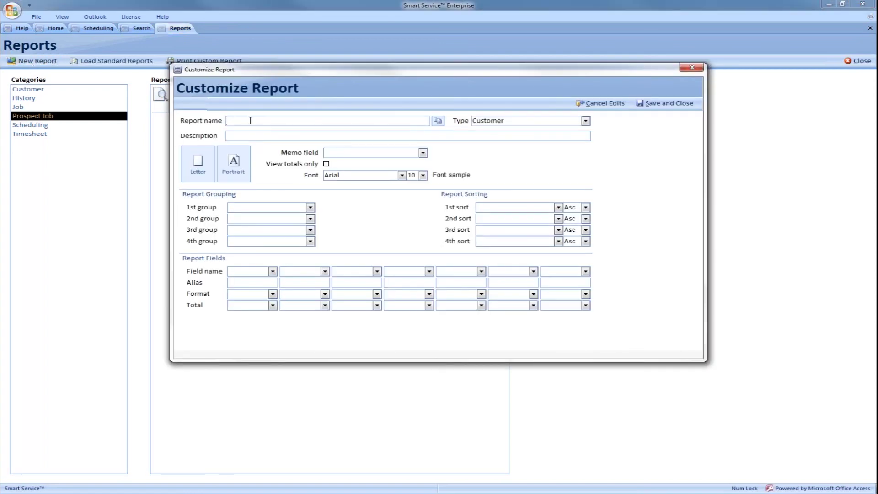
type("Timeshe")
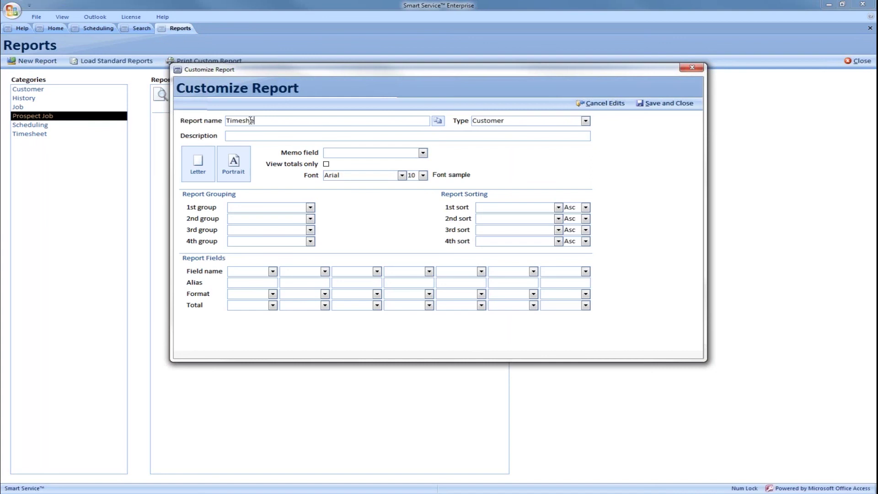
type("et Summary")
left_click(585, 121)
scroll(555, 175, "down", 4)
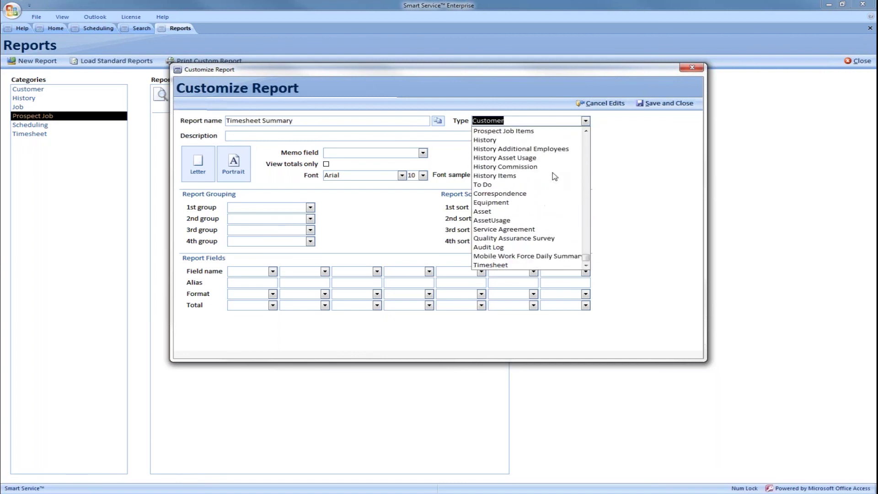
left_click(497, 265)
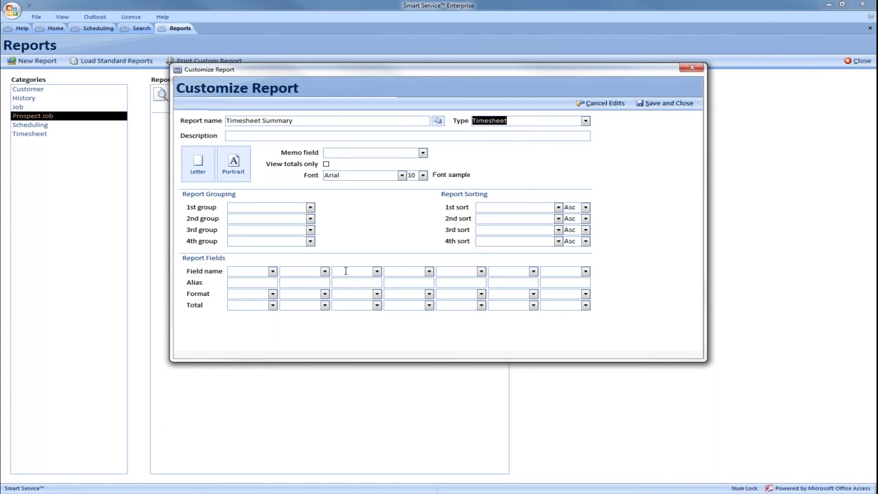
Step: Set the first report field of Timesheet Summary to Timesheet Employee
left_click(272, 273)
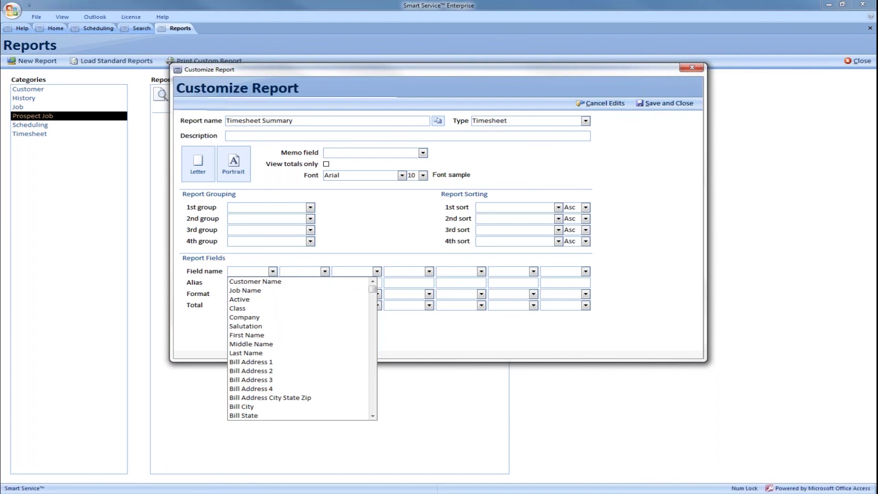
type("timesheet T")
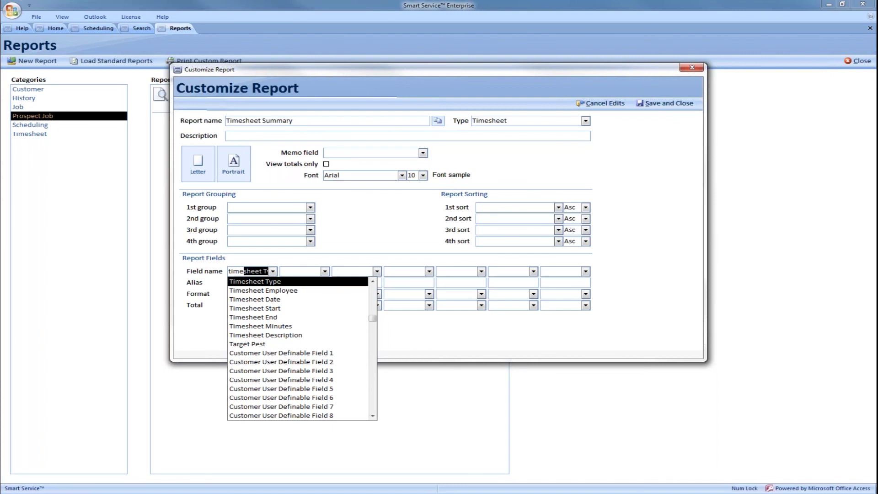
scroll(293, 331, "up", 5)
scroll(293, 331, "up", 2)
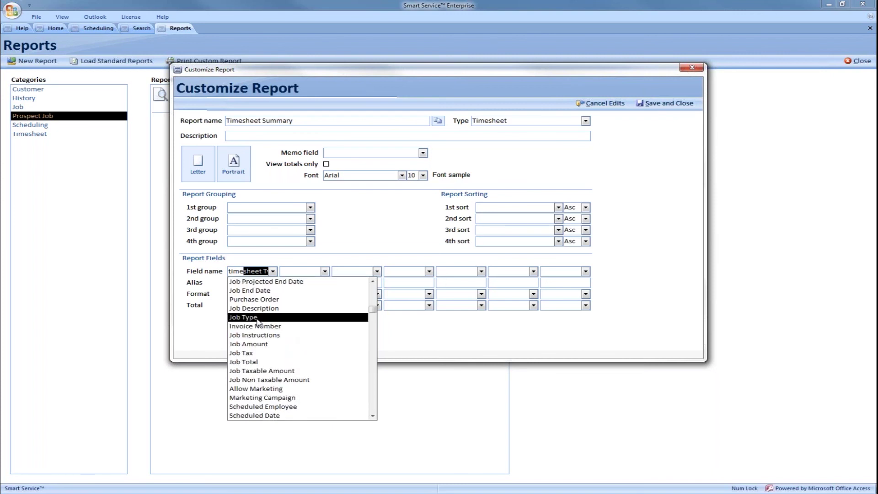
scroll(257, 322, "down", 5)
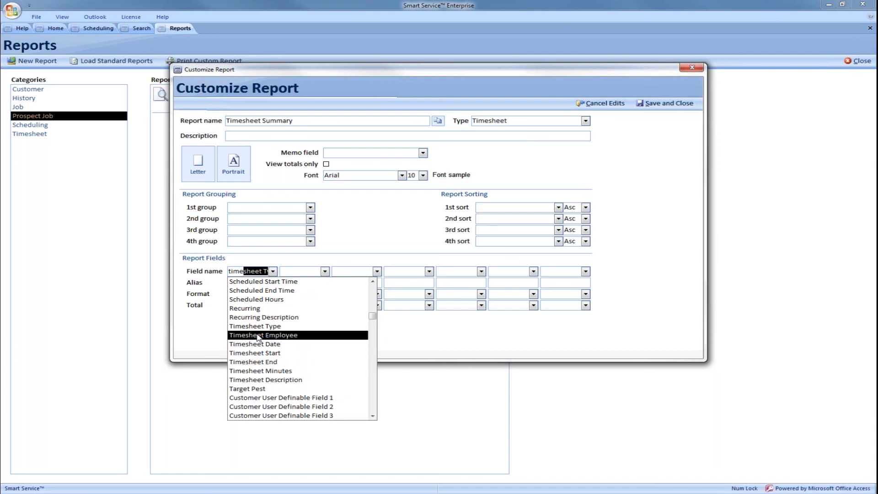
left_click(258, 336)
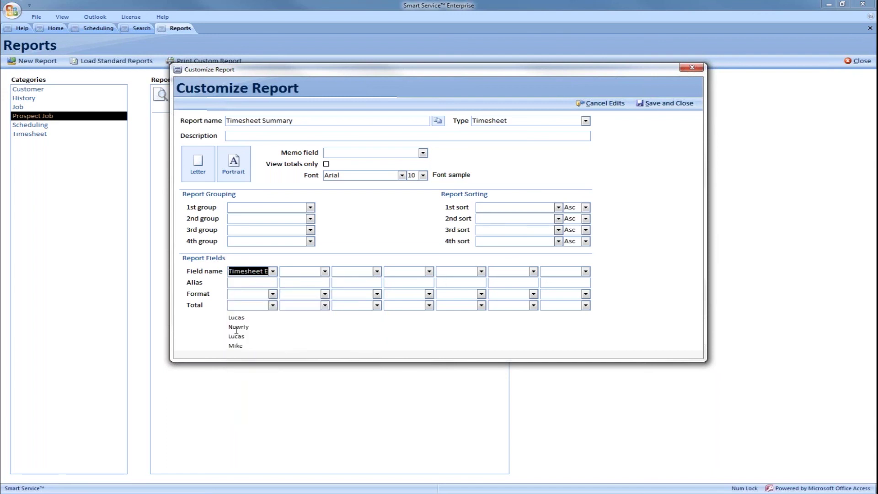
Step: Set the second report field of Timesheet Summary to Timesheet Date
left_click(325, 272)
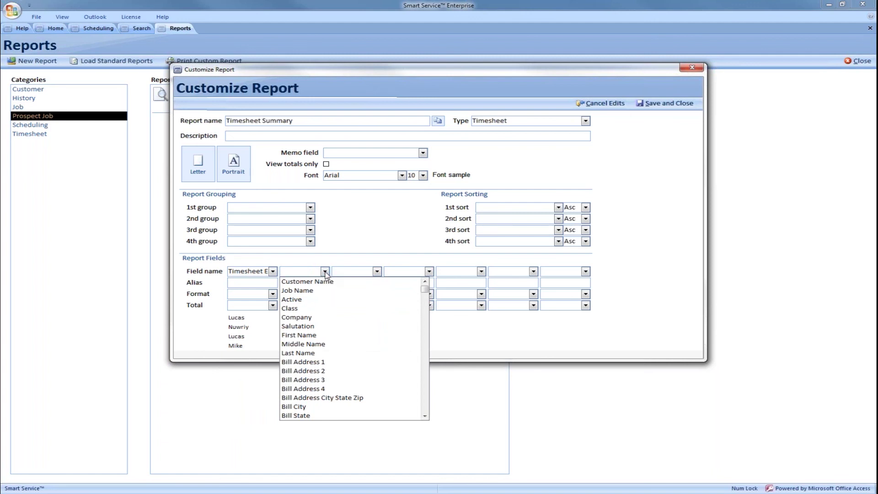
type("time")
key("Down")
key("Down")
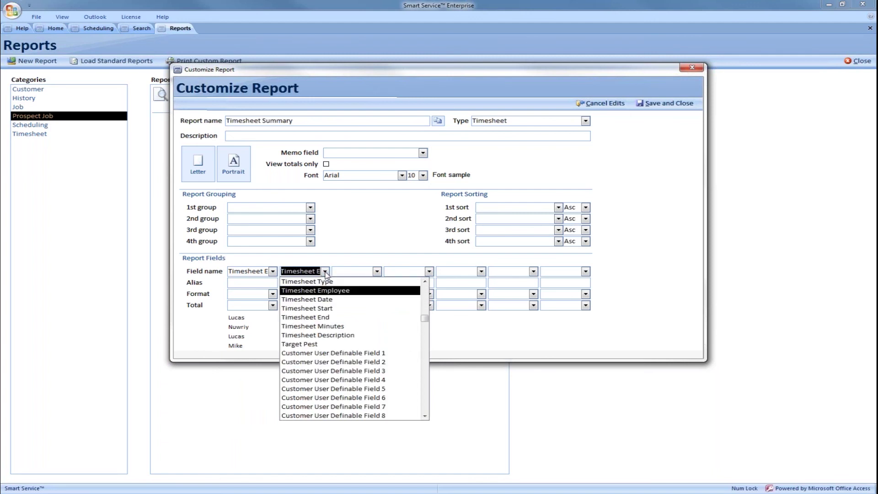
key("Return")
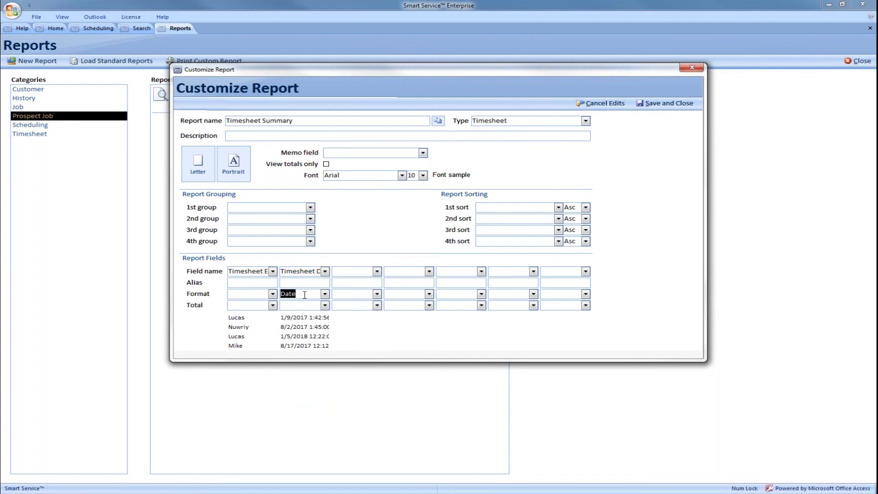
Step: Set the third report field of Timesheet Summary to Timesheet Type
left_click(377, 271)
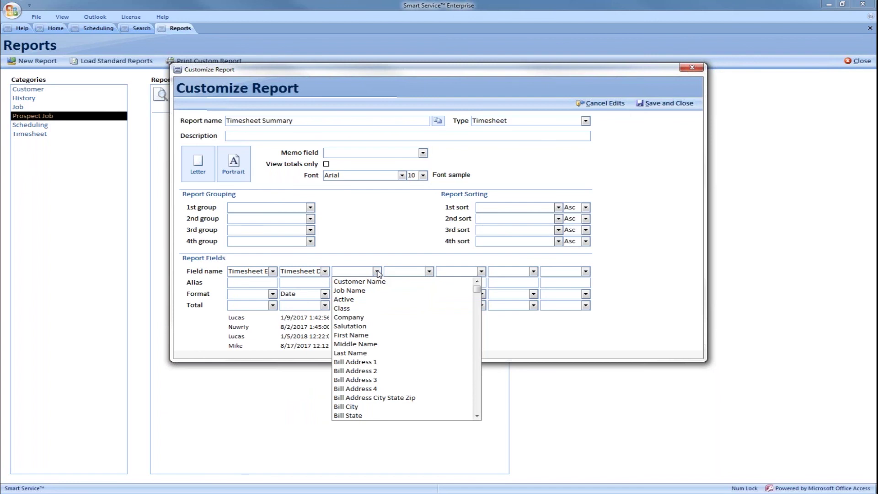
type("timesheet T")
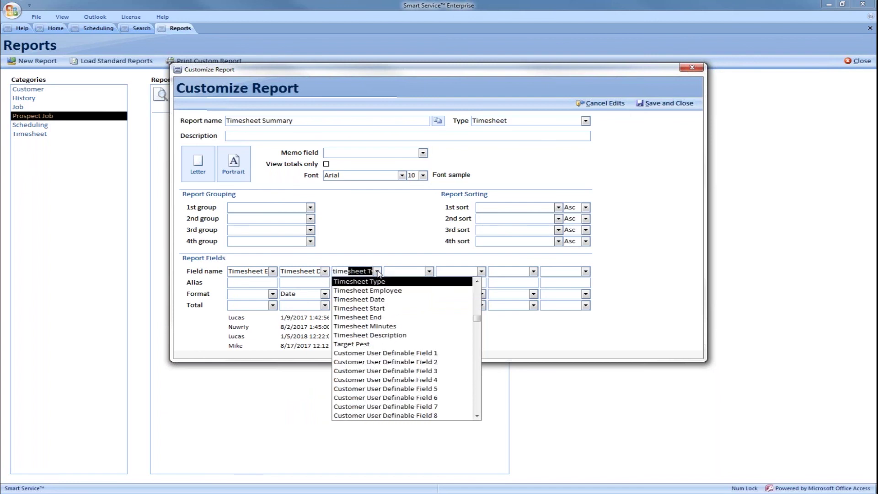
left_click(379, 282)
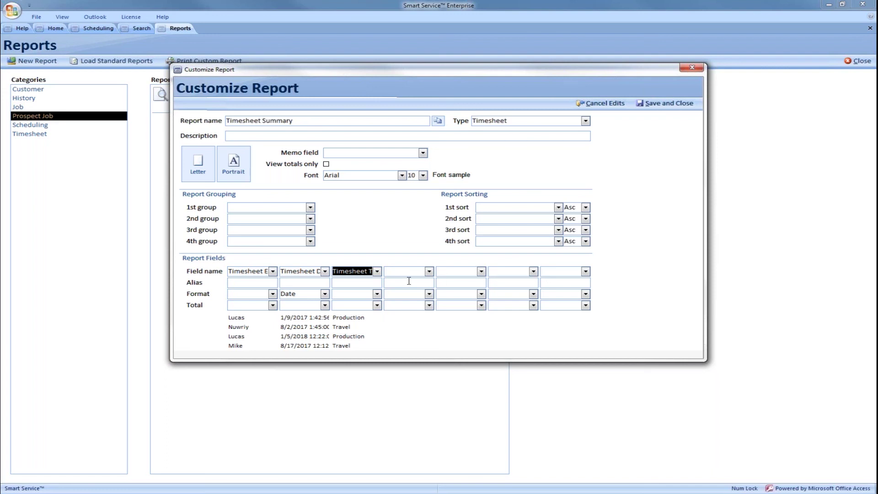
Step: Set the fourth report field of Timesheet Summary to Timesheet Start
left_click(433, 272)
type("time")
key("Down")
key("Down")
key("Down")
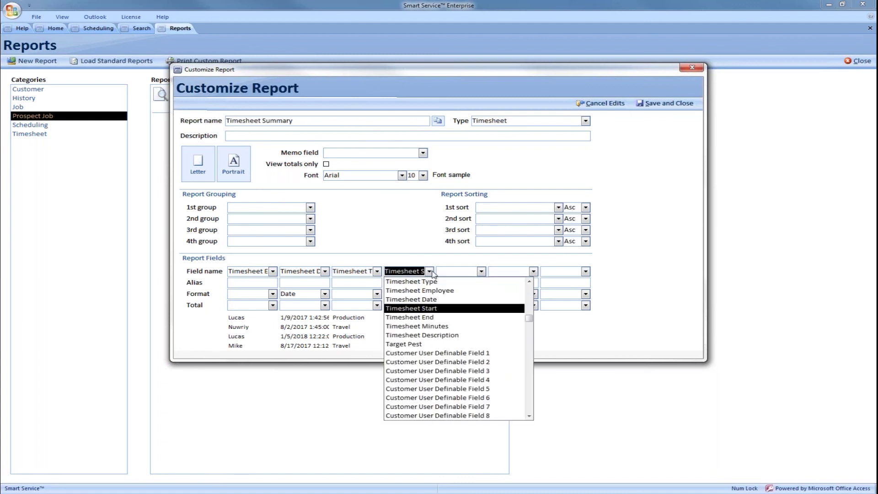
key("Return")
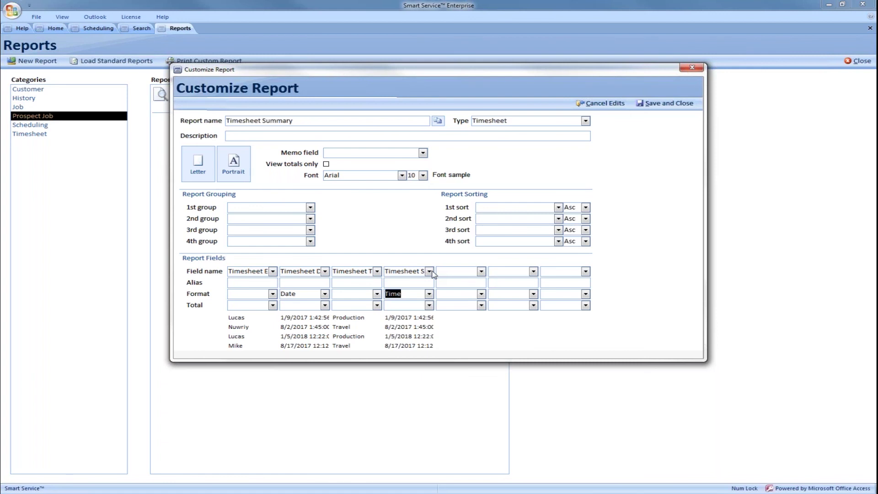
Step: Set the fifth report field of Timesheet Summary to Timesheet End
left_click(481, 272)
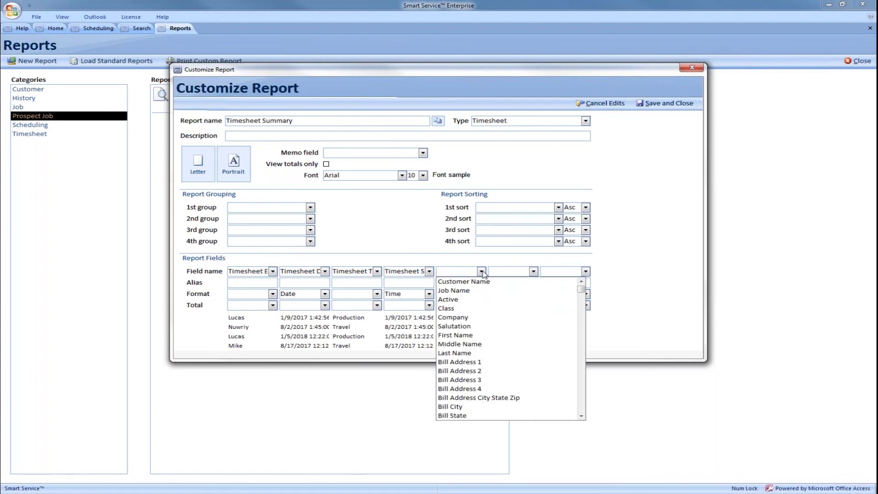
type("timesheet T")
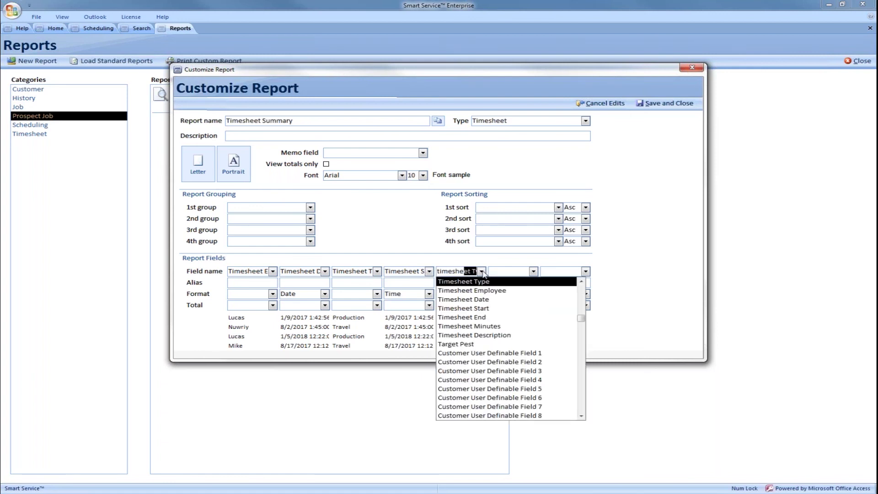
key("Down")
key("Down")
key("Down")
key("Down")
key("Return")
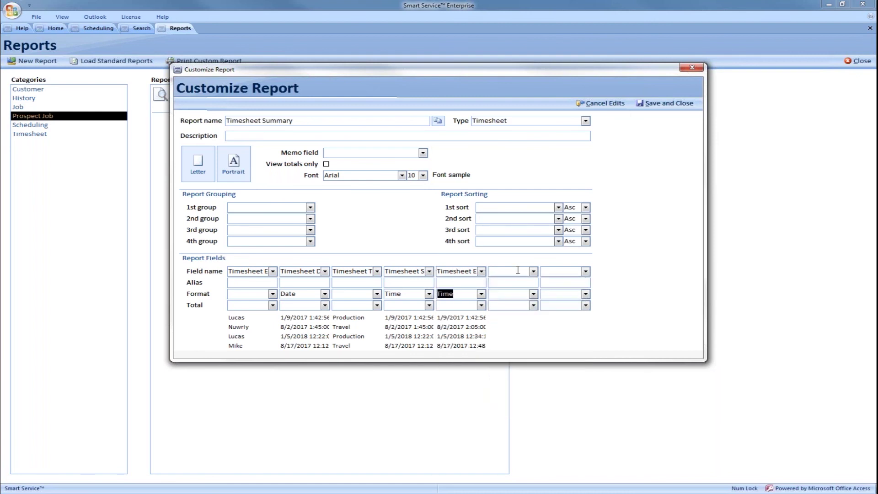
Step: Set the sixth report field of Timesheet Summary to Timesheet Minutes
left_click(533, 272)
type("timeshe")
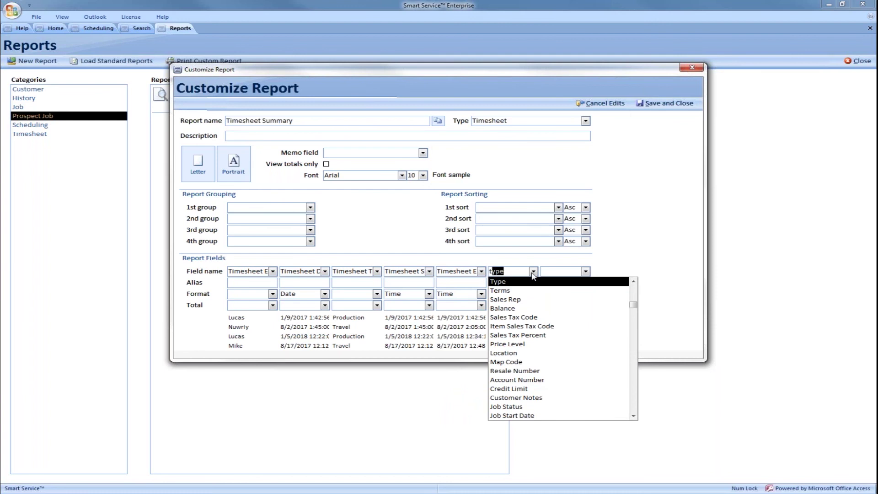
key("Down")
key("Down")
key("Down")
key("Down")
key("Down")
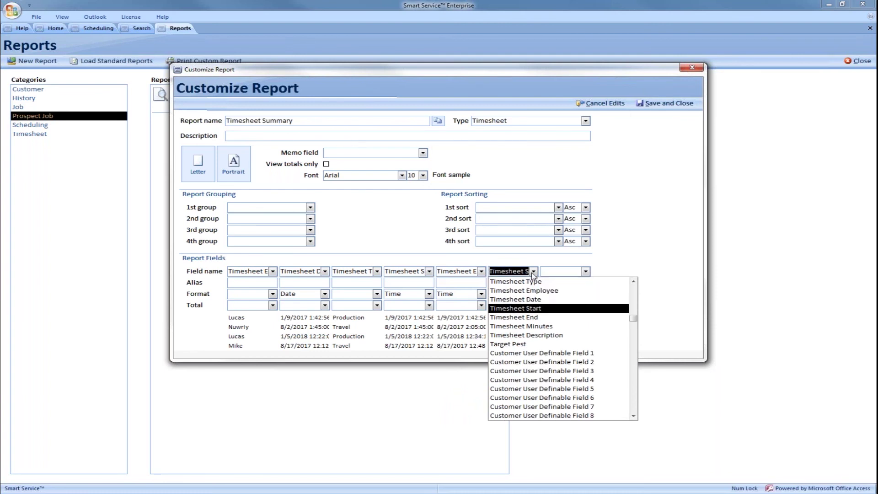
key("Tab")
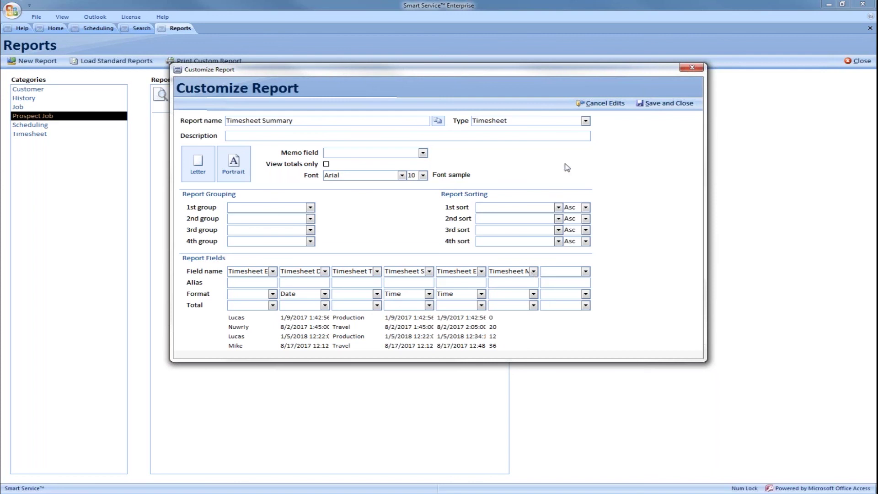
Step: Set the first sort of the Timesheet Summary report to Timesheet Date
left_click(559, 208)
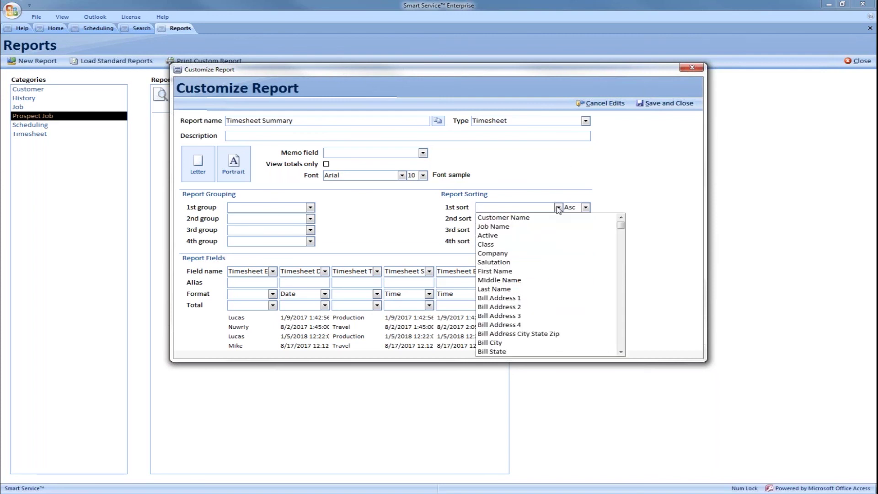
type("timesheet")
key("Down")
key("Down")
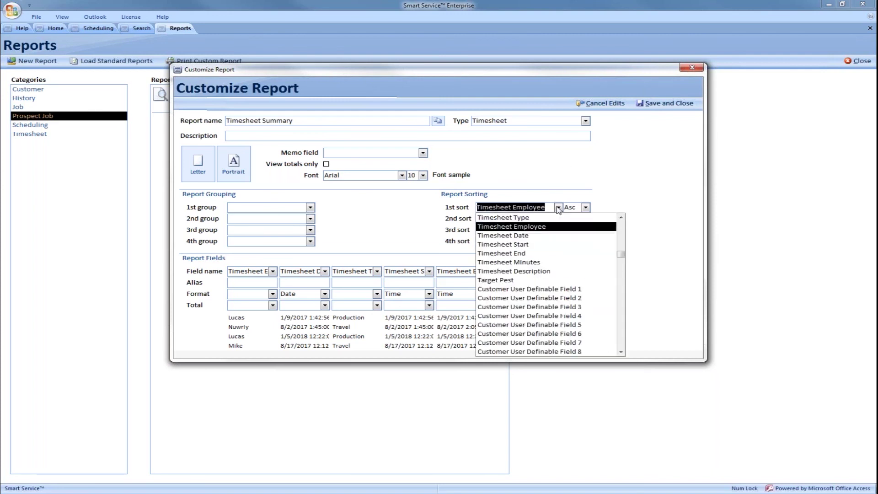
key("Tab")
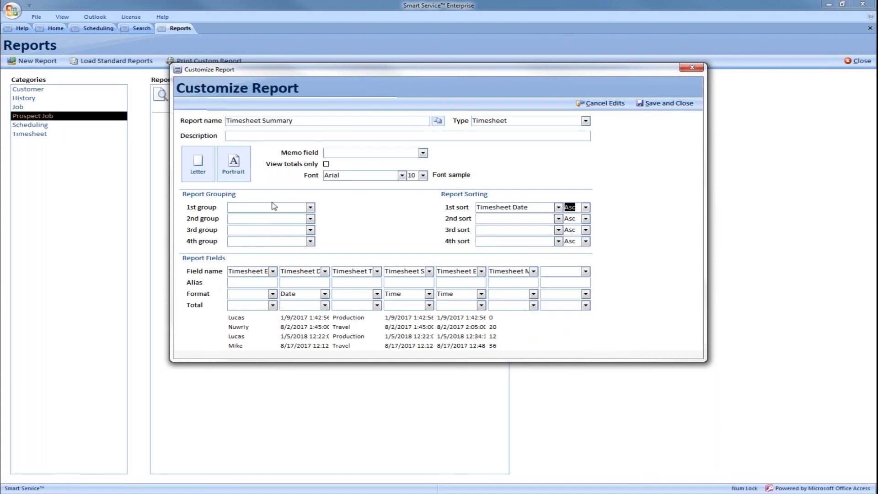
Step: Set the first grouping of the Timesheet Summary report to Timesheet Employee and save the report
left_click(311, 208)
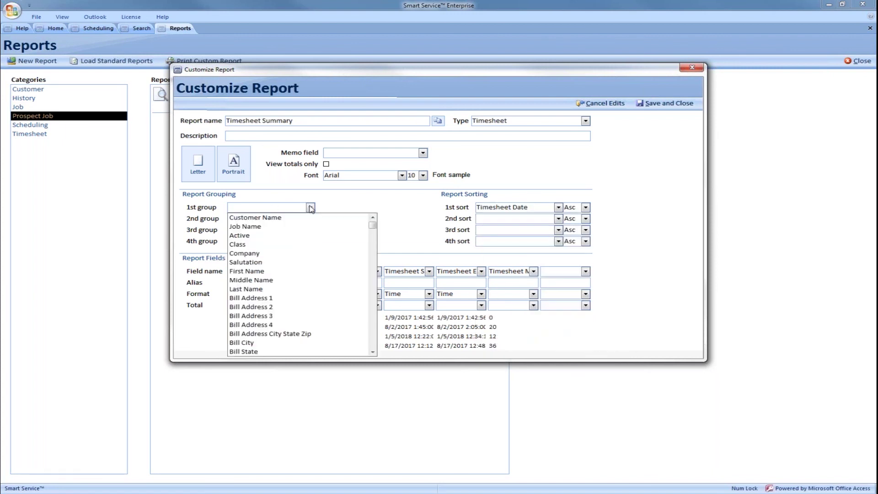
type("timesheet")
key("Down")
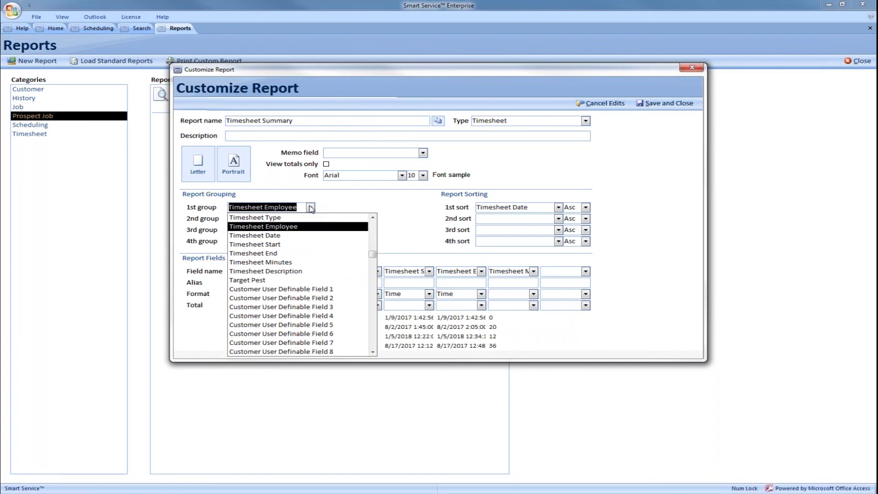
key("Tab")
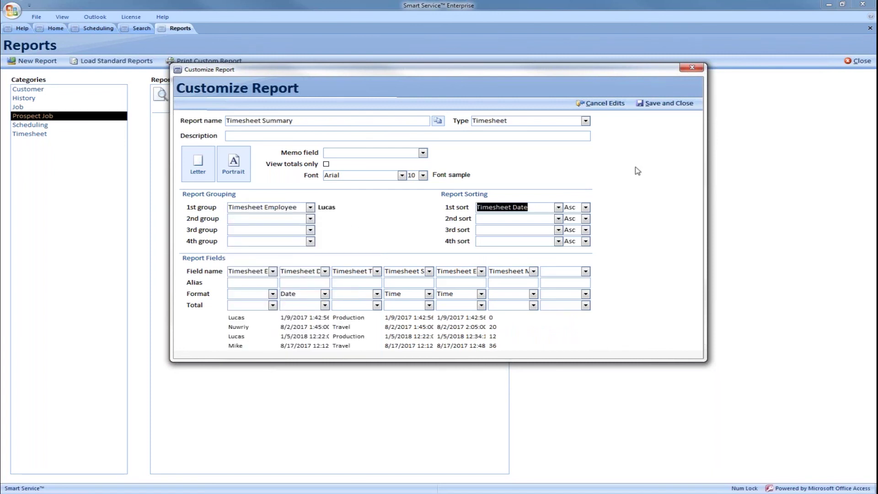
left_click(663, 103)
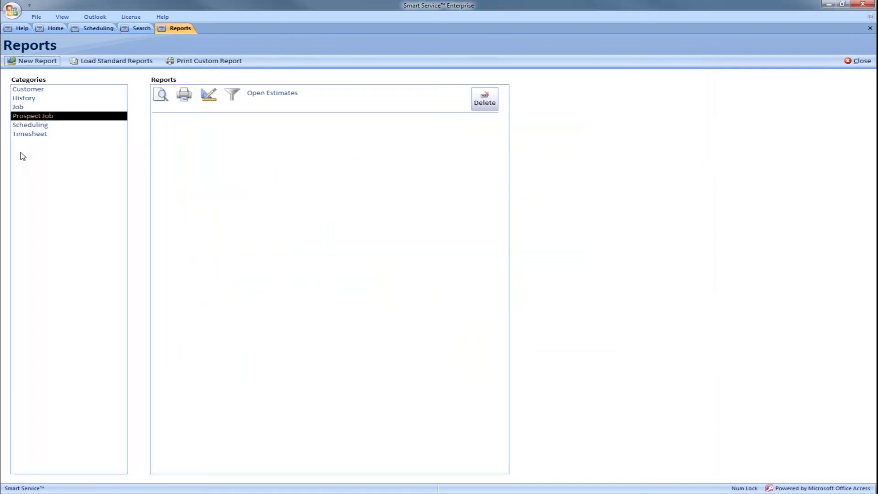
Step: Filter the Timesheet Summary report in the Timesheet category to Timesheet Type = ClockInOut, save the filter and preview the report
left_click(39, 135)
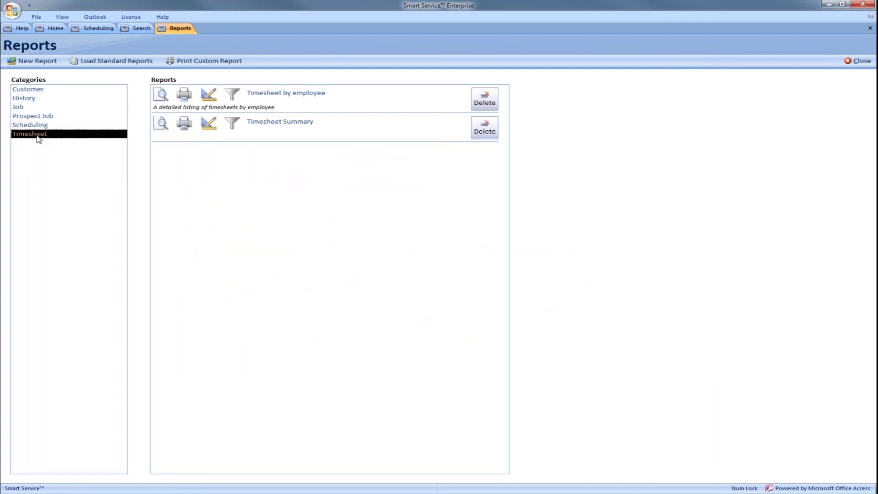
left_click(233, 126)
left_click(412, 190)
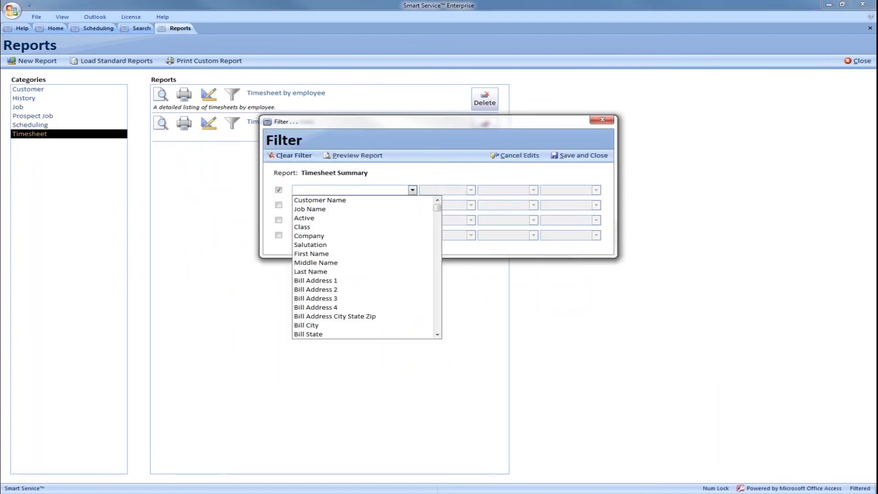
type("timesheet Type")
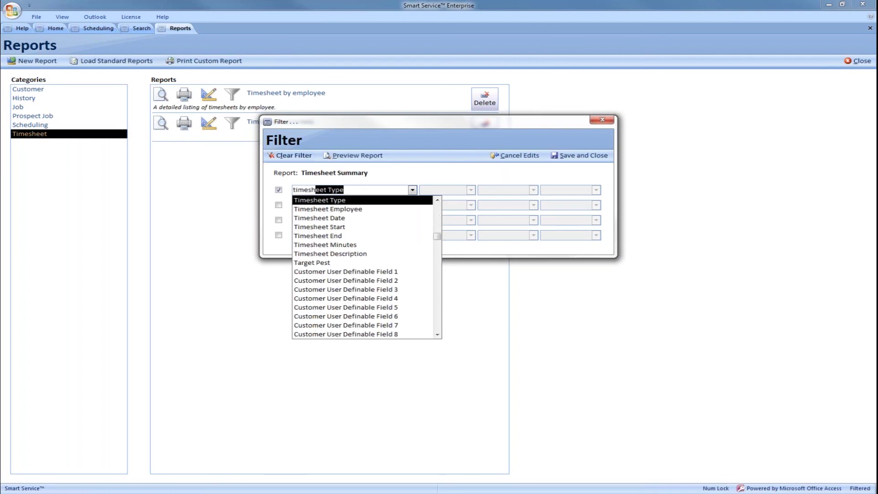
key("Tab")
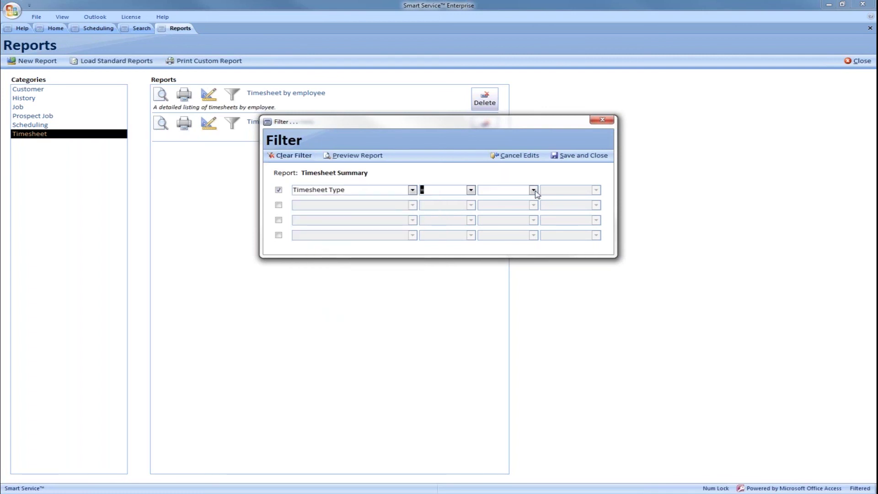
left_click(534, 190)
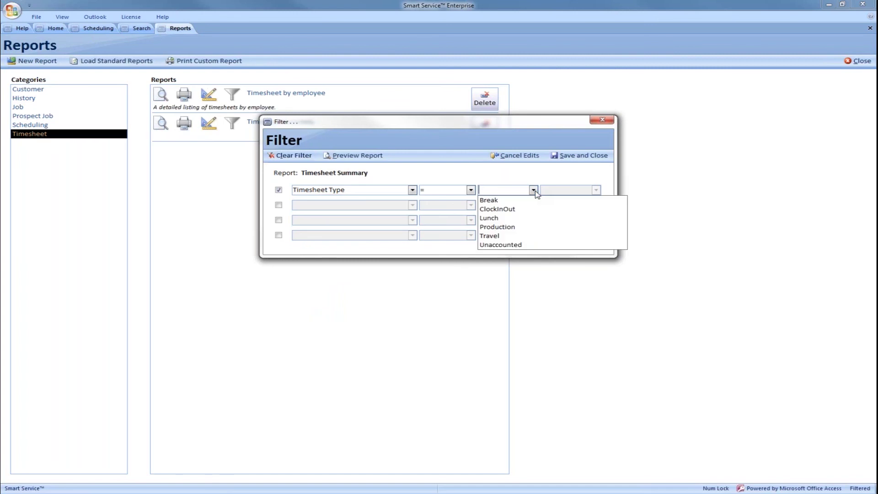
left_click(516, 209)
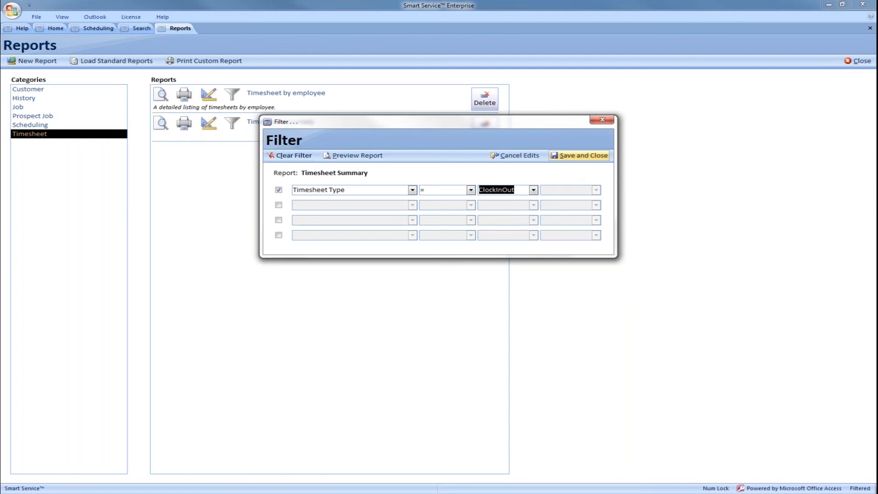
left_click(580, 156)
left_click(160, 126)
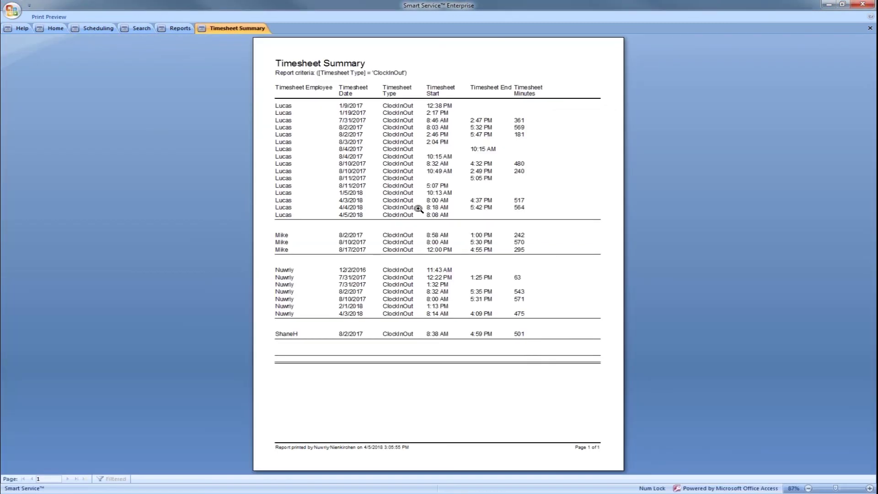